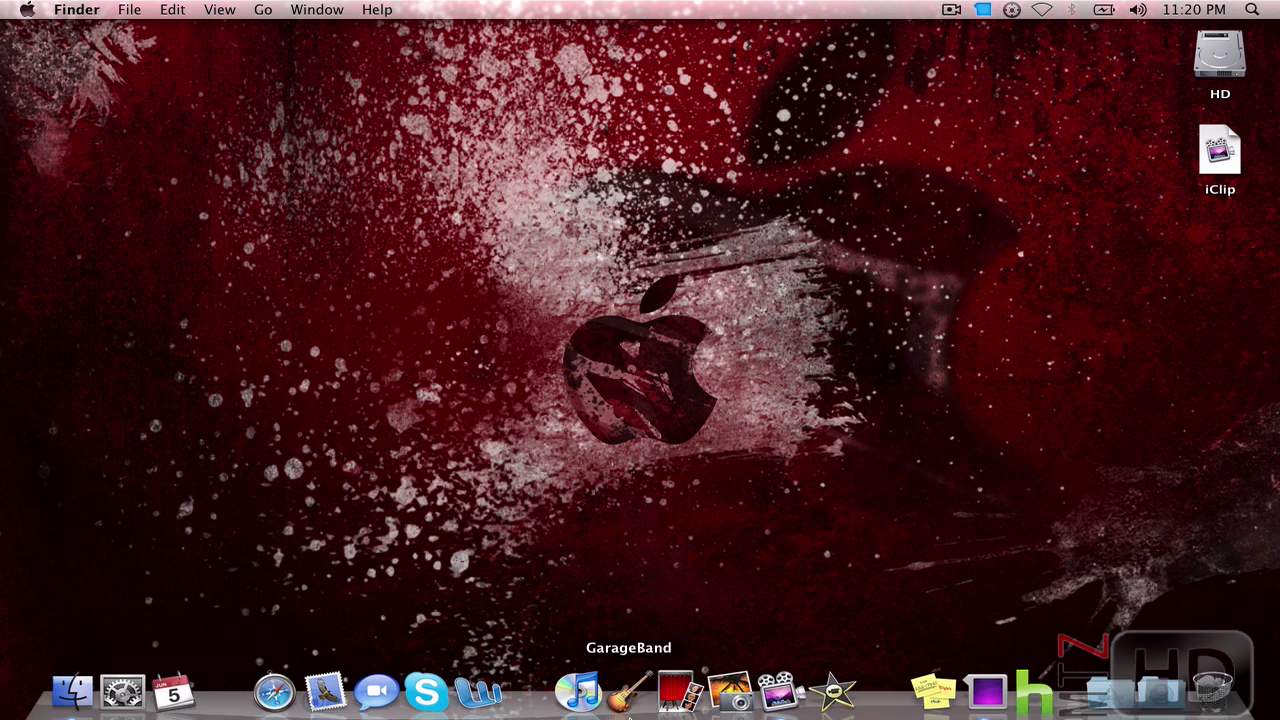
Open Safari and look over the keyboard shortcuts listed beside its file commands.
{"action": "left_click", "coordinate": [284, 697]}
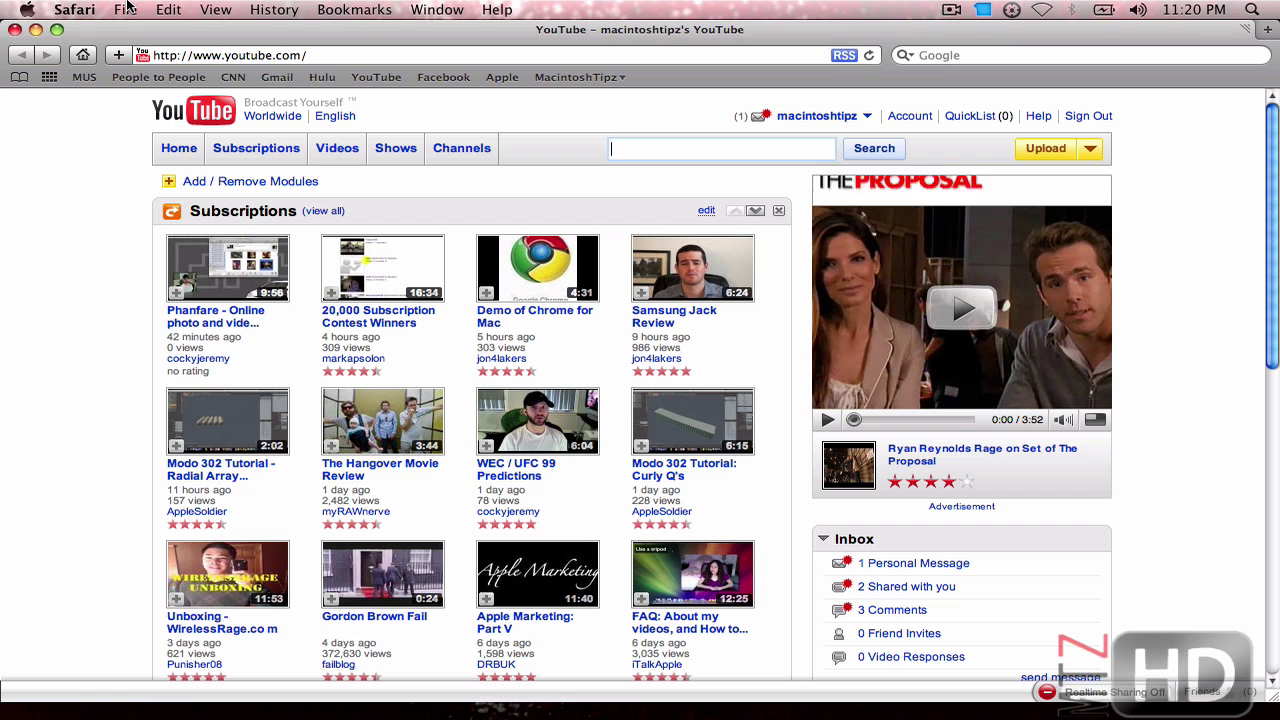
{"action": "left_click", "coordinate": [127, 8]}
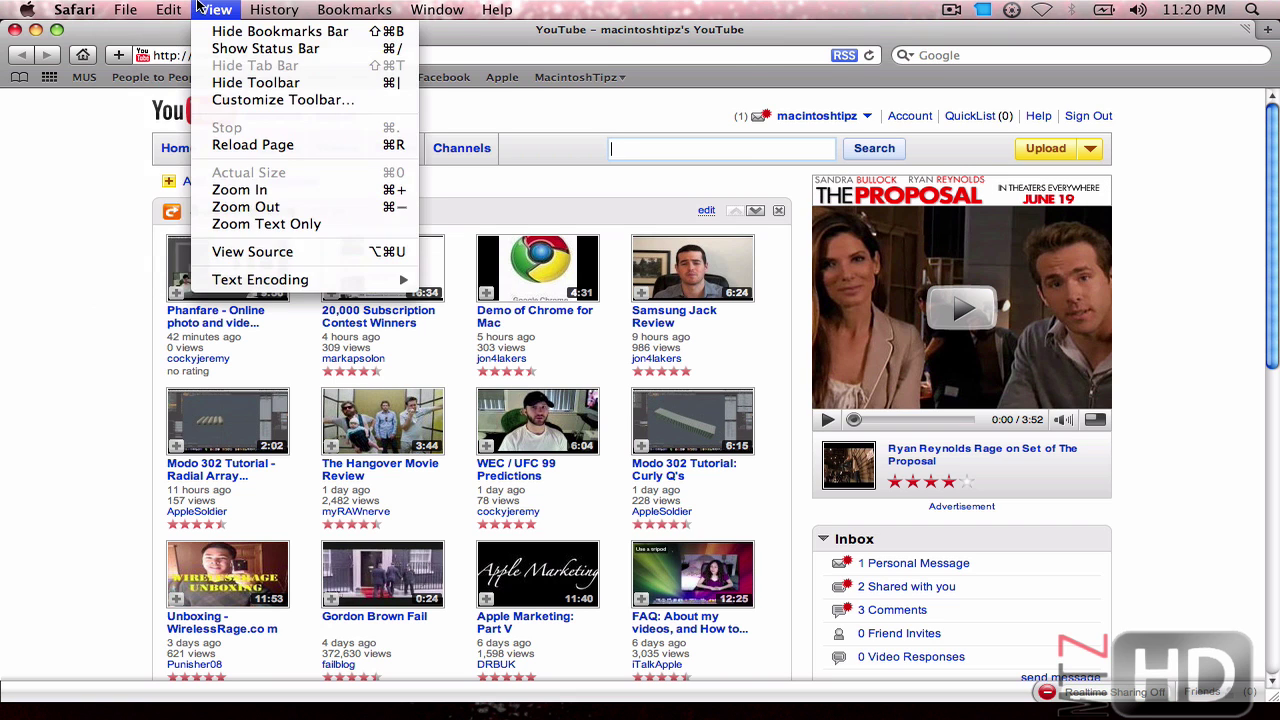
{"action": "mouse_move", "coordinate": [270, 6]}
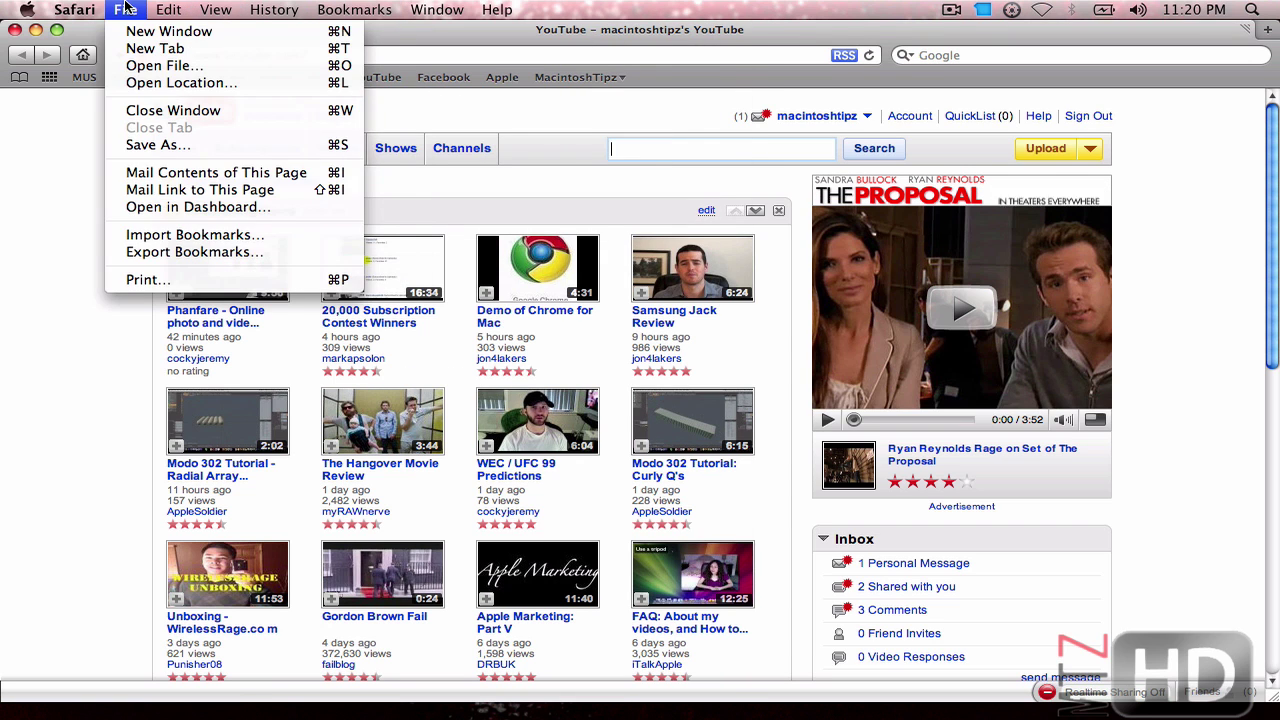
{"action": "mouse_move", "coordinate": [135, 9]}
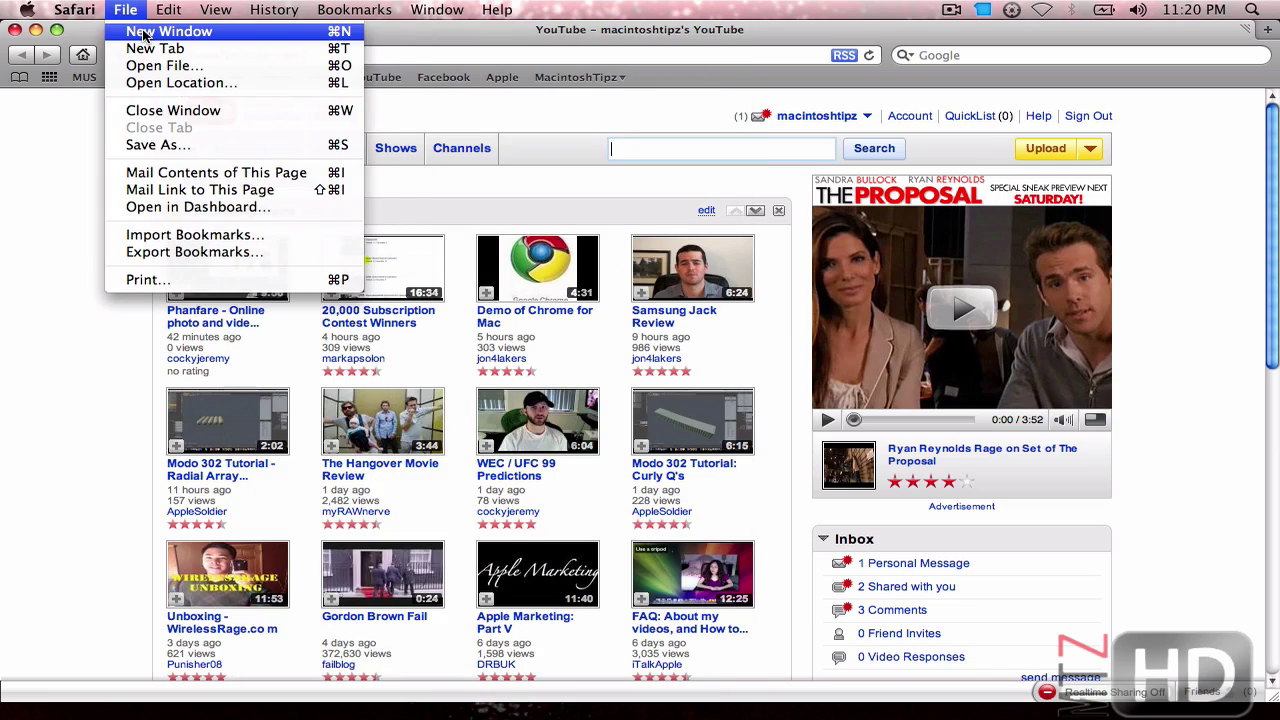
{"action": "left_click", "coordinate": [143, 33]}
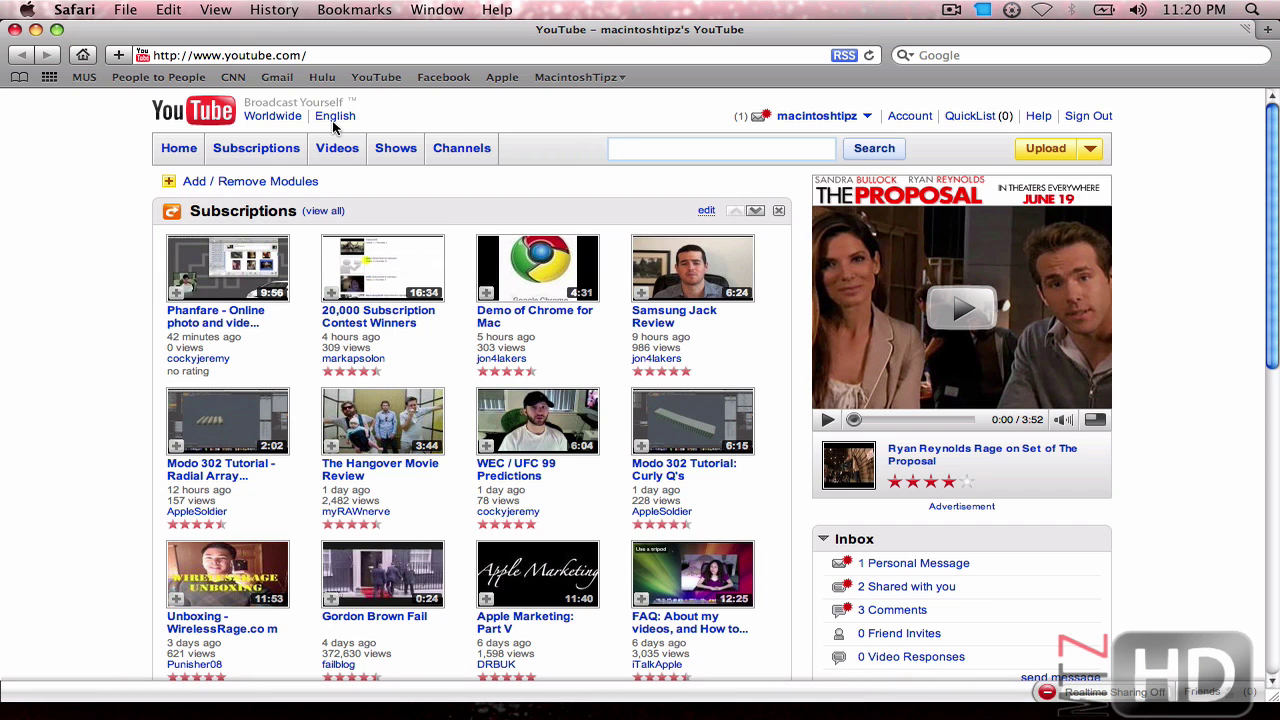
{"action": "left_click", "coordinate": [137, 9]}
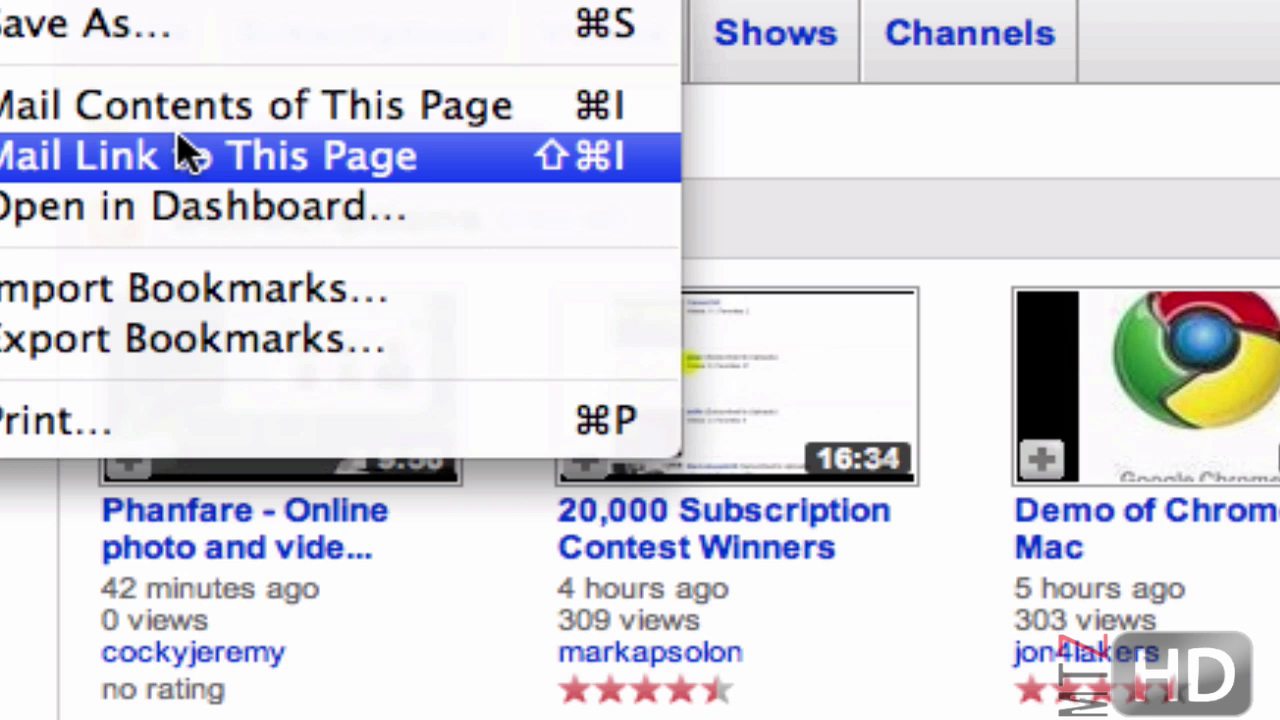
{"action": "key", "text": "super"}
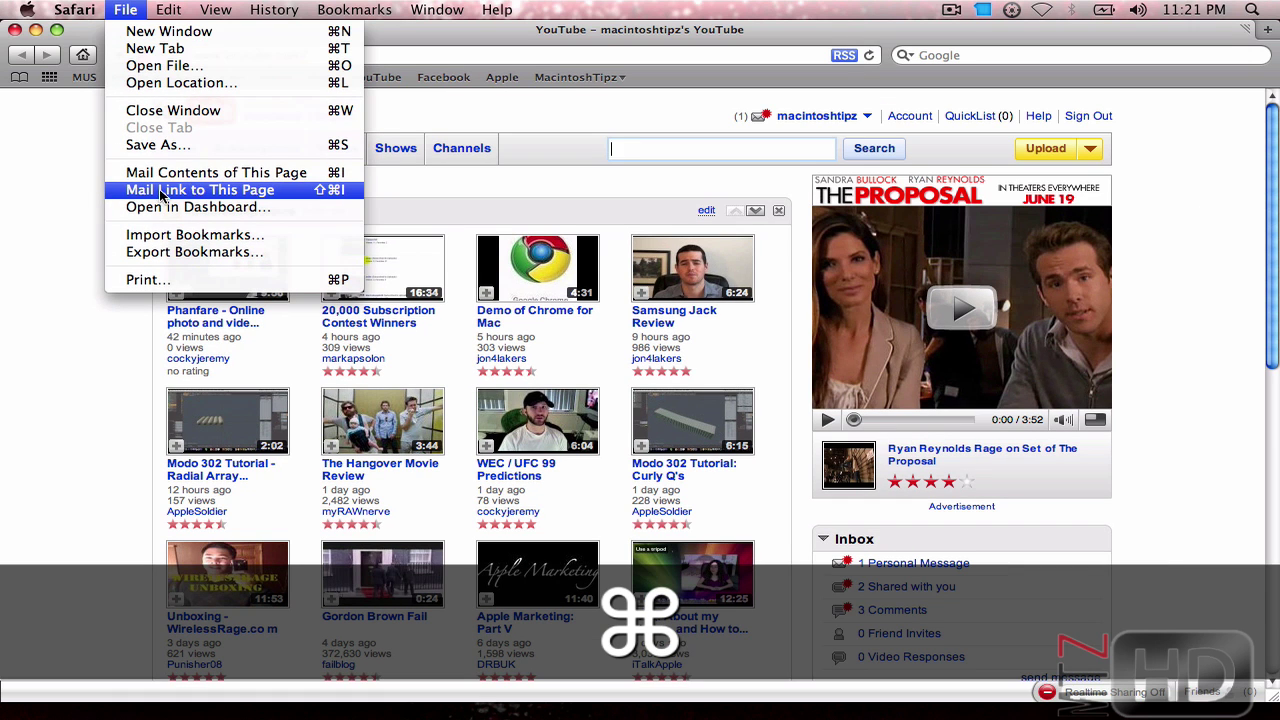
{"action": "left_click", "coordinate": [84, 209]}
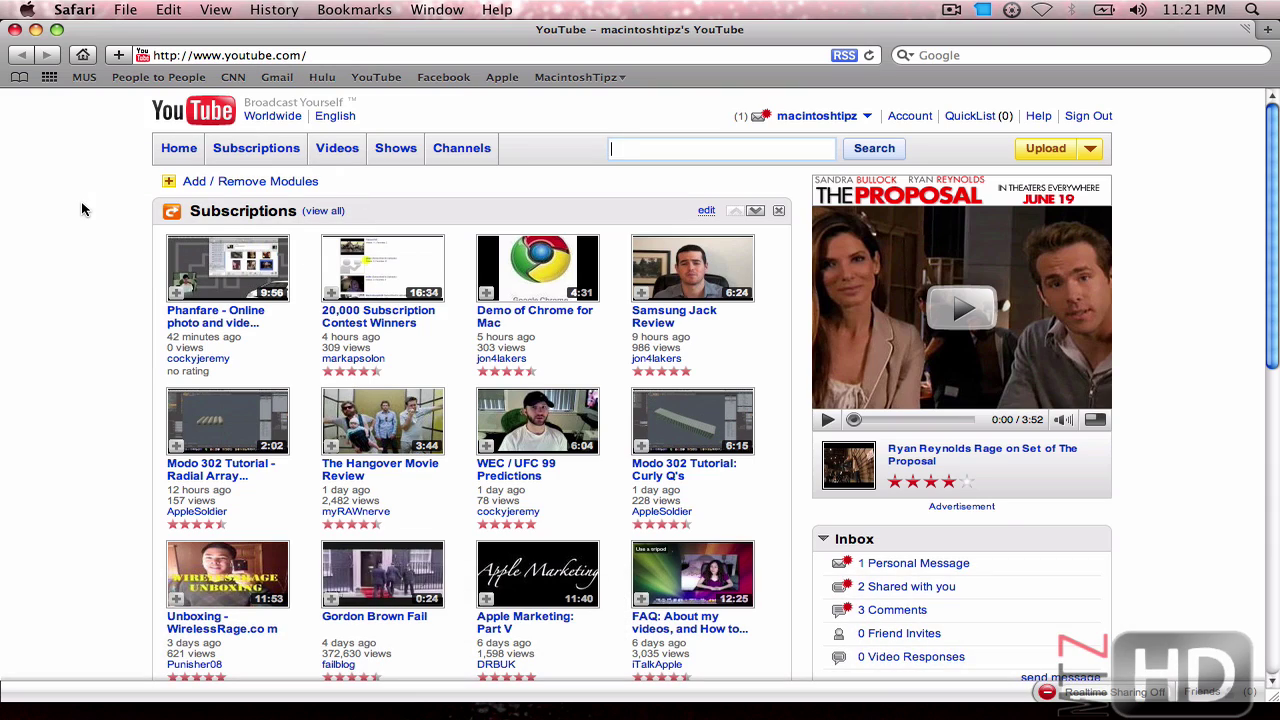
Open a new Safari window and a new tab, and close both again.
{"action": "key", "text": "super+n"}
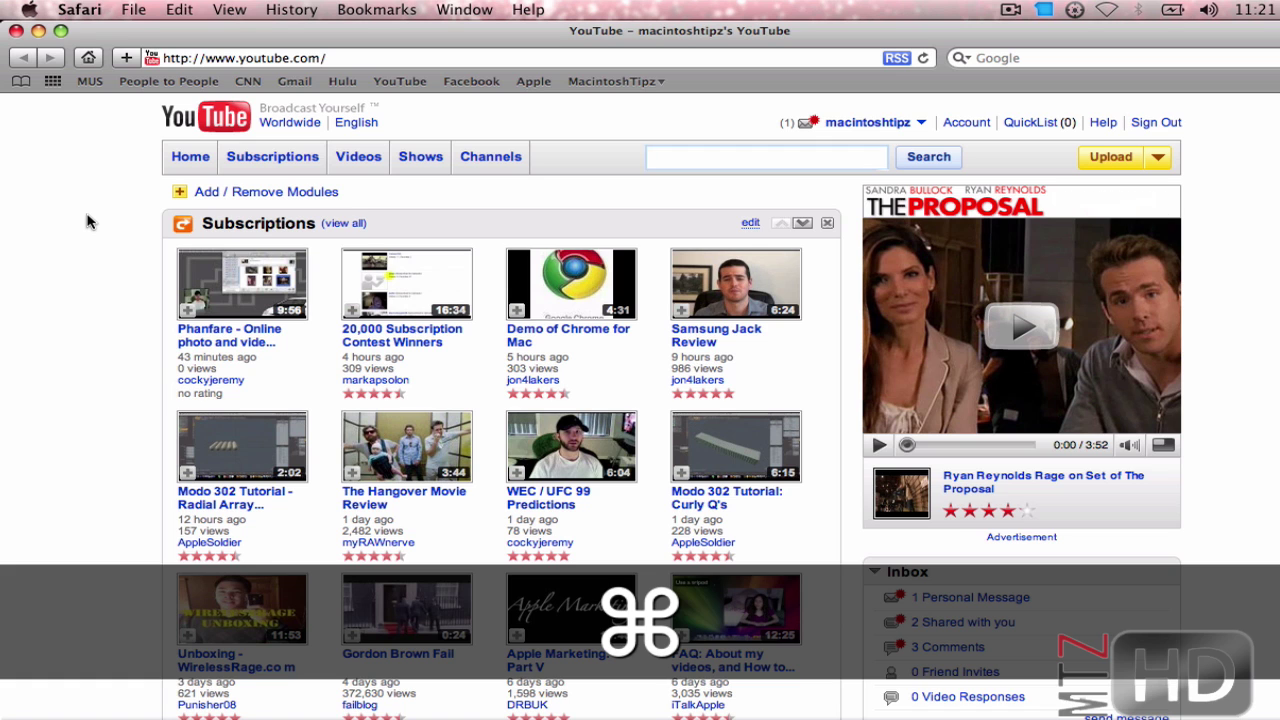
{"action": "key", "text": "super+t"}
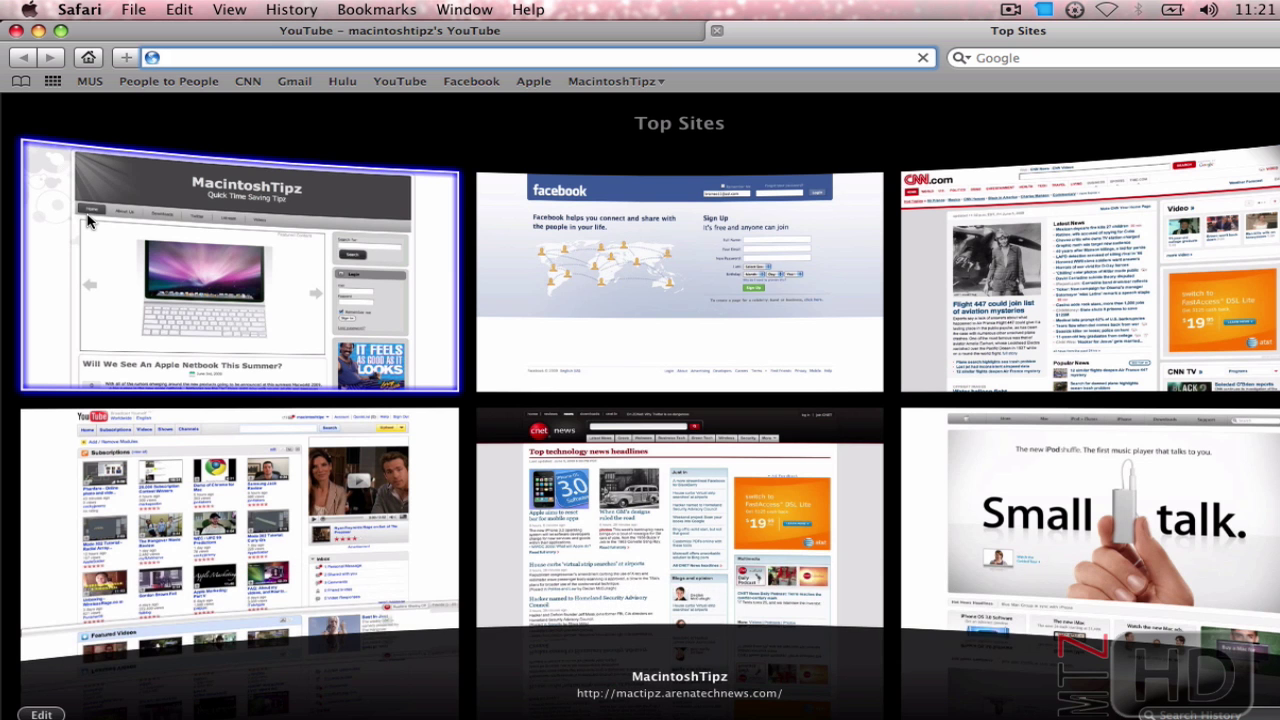
{"action": "key", "text": "super+w"}
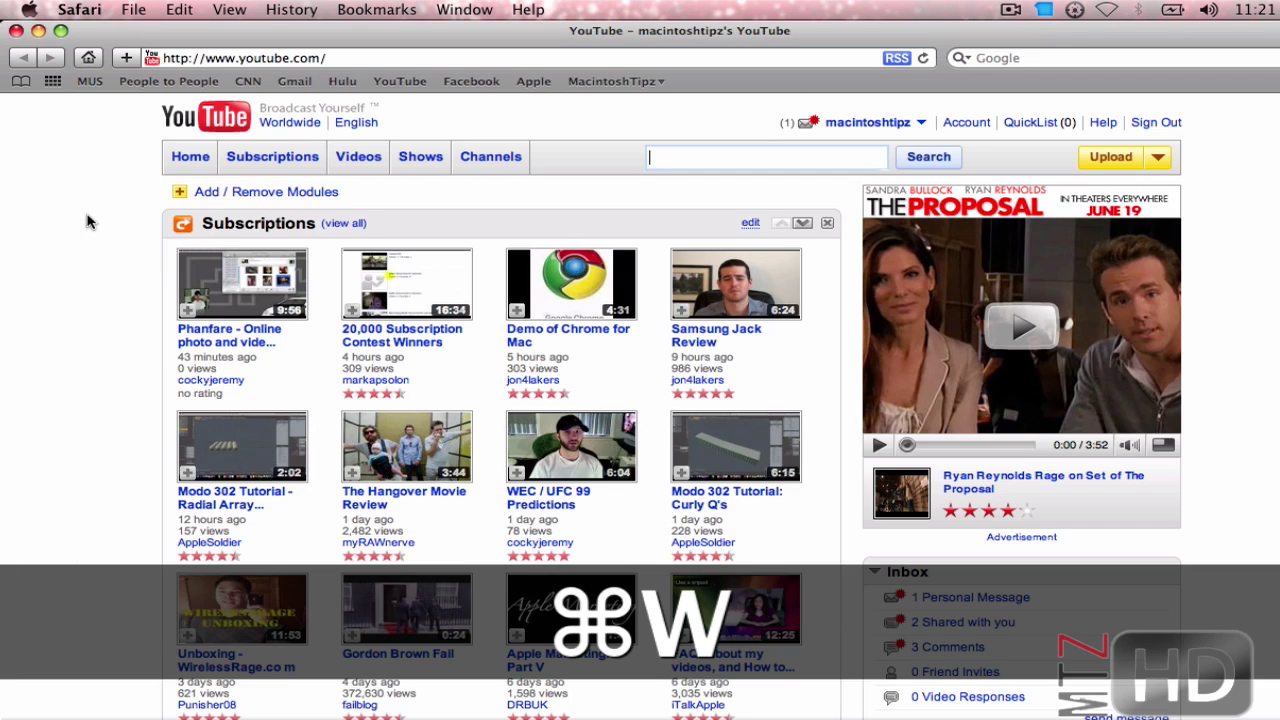
{"action": "key", "text": "super+w"}
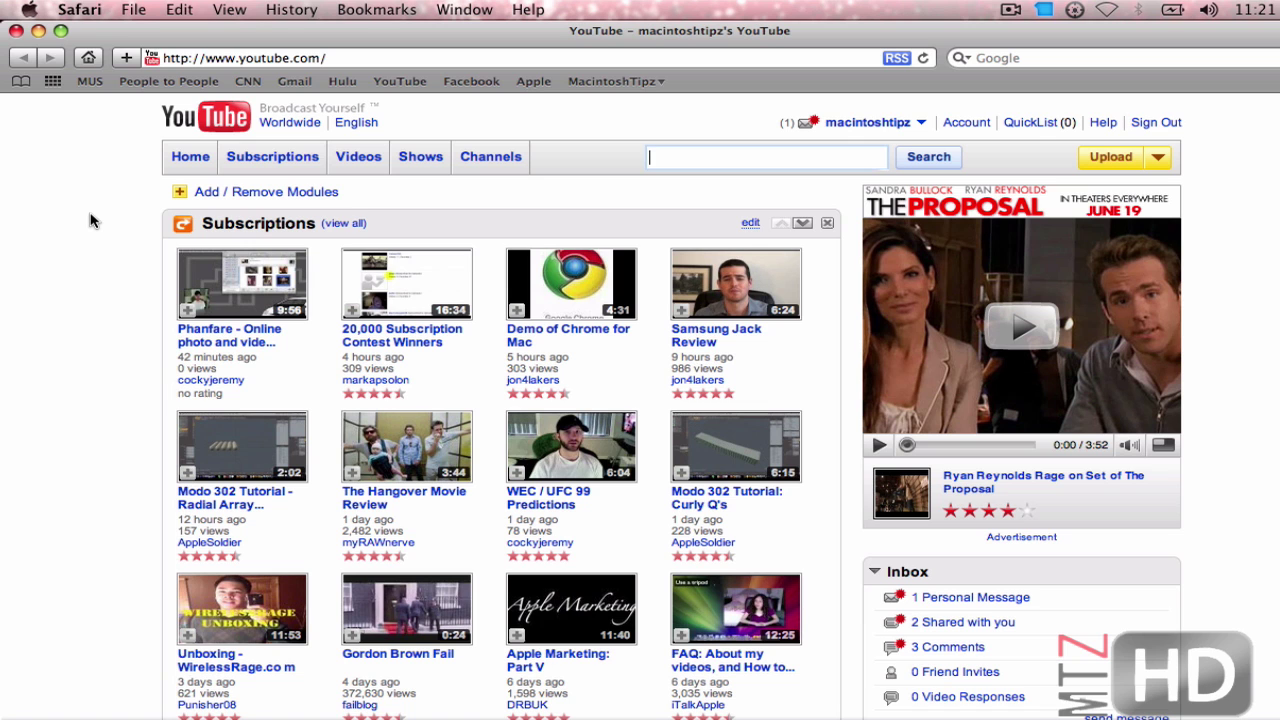
Close the YouTube window and quit Safari.
{"action": "key", "text": "super"}
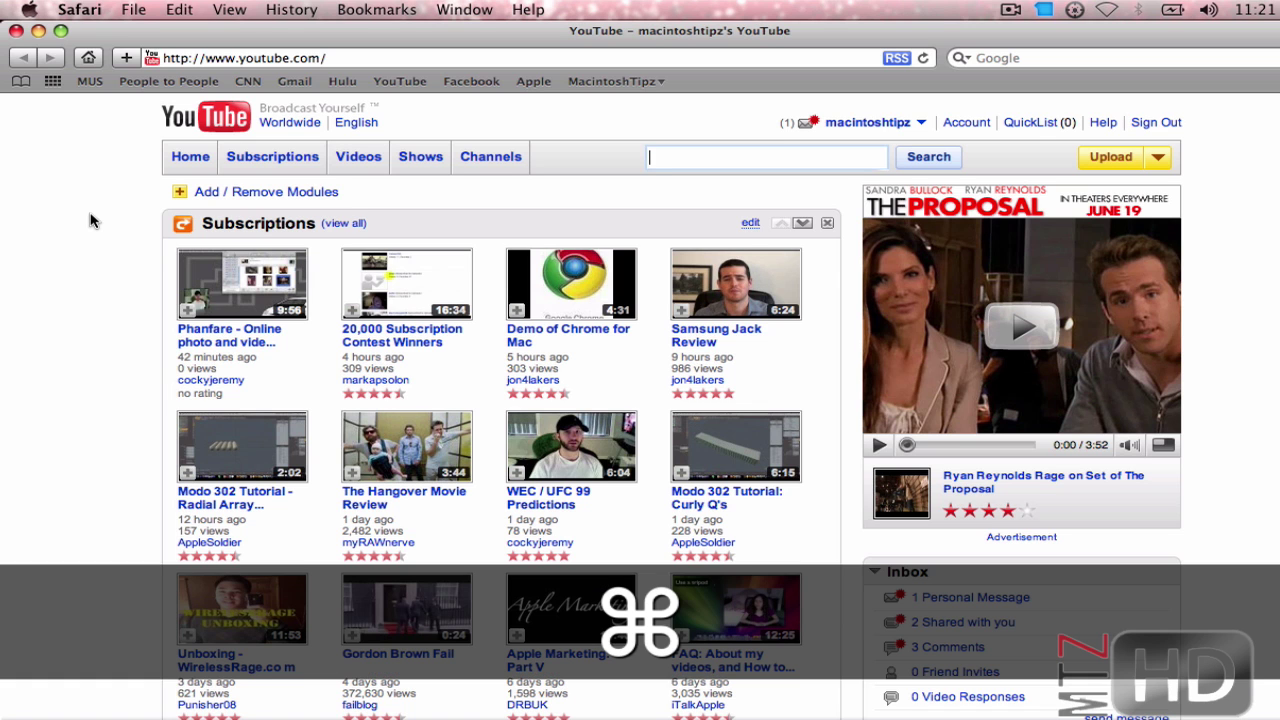
{"action": "key", "text": "super+w"}
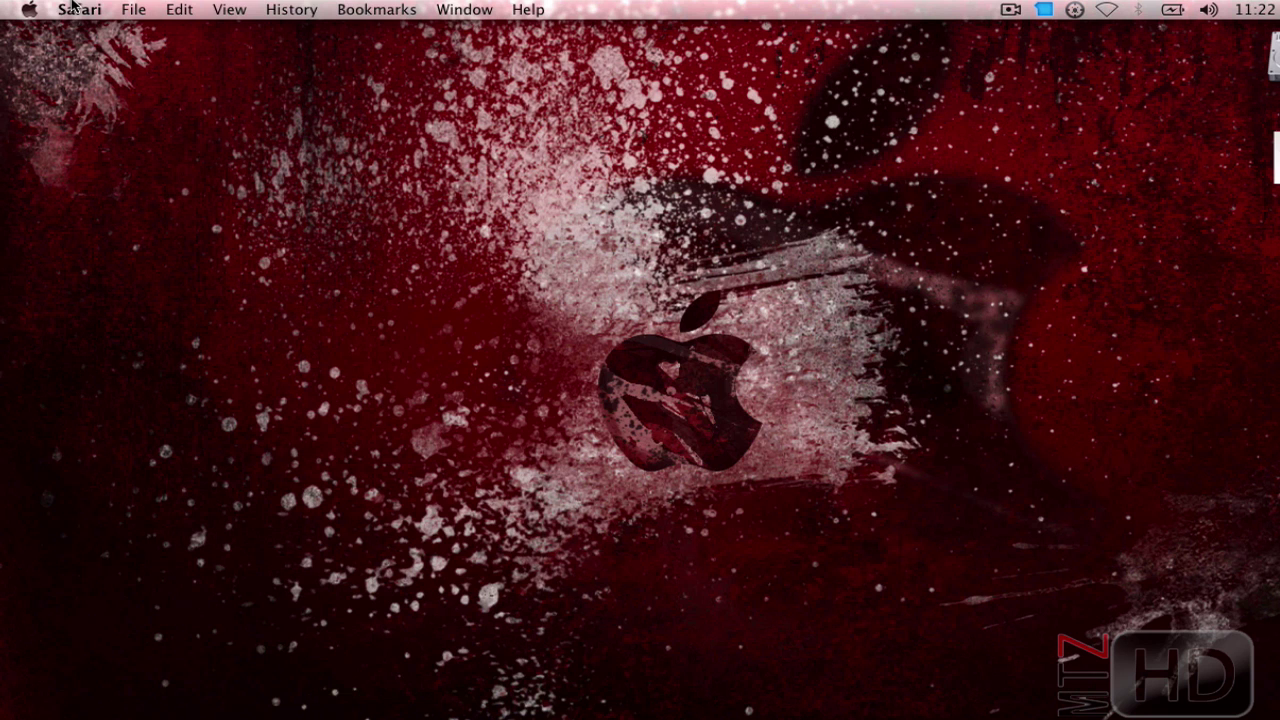
{"action": "key", "text": "super+q"}
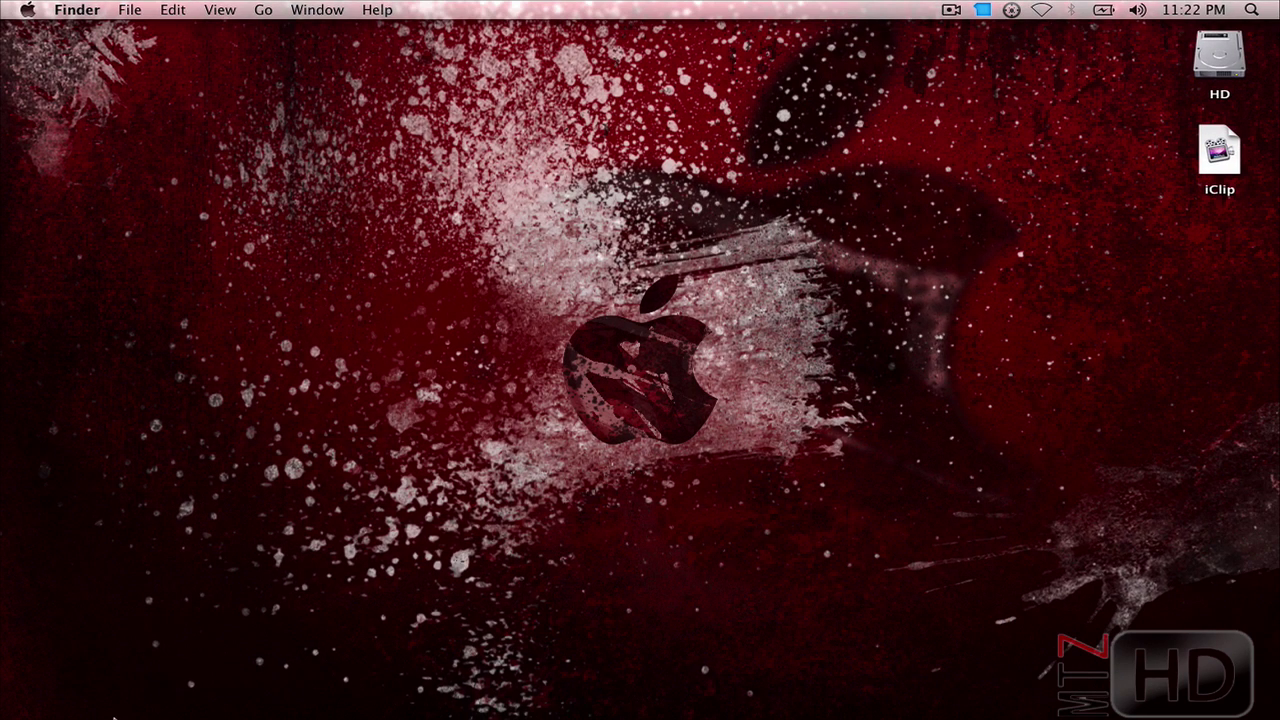
Launch System Preferences, iCal, Safari, Mail and Stickies so that all of them are running.
{"action": "left_click", "coordinate": [122, 700]}
{"action": "left_click", "coordinate": [173, 690]}
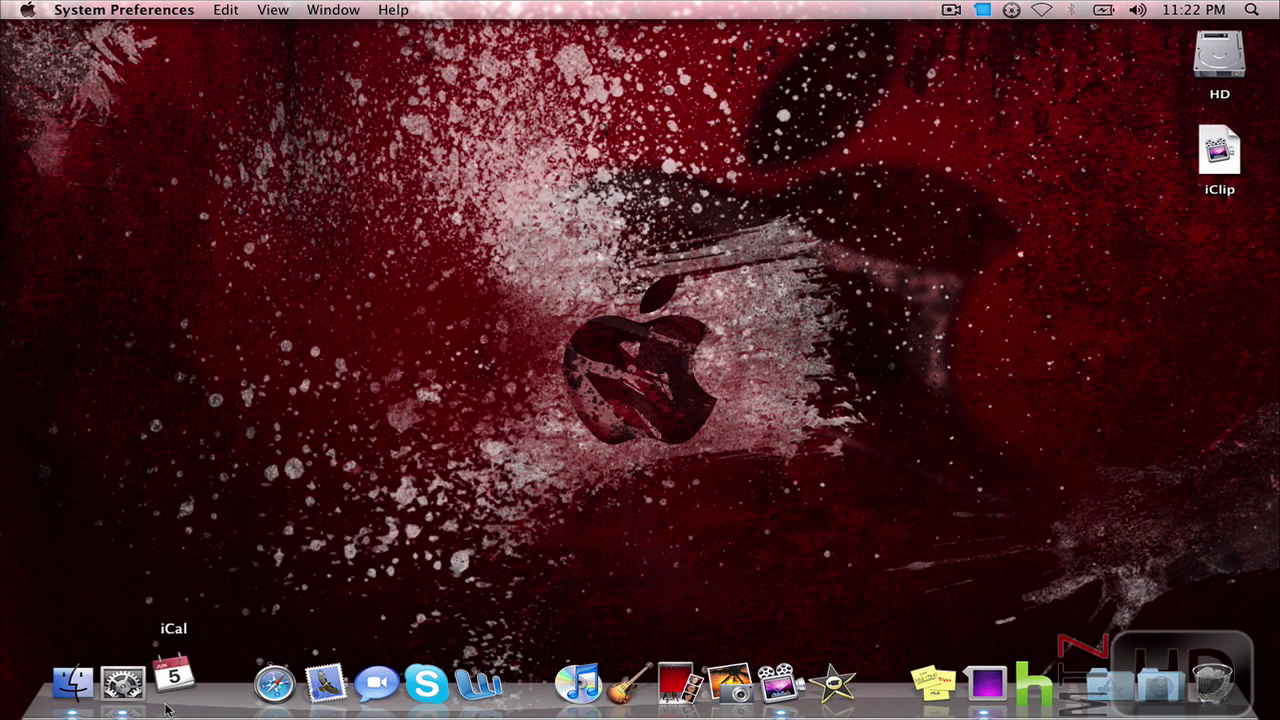
{"action": "left_click", "coordinate": [268, 700]}
{"action": "left_click", "coordinate": [311, 706]}
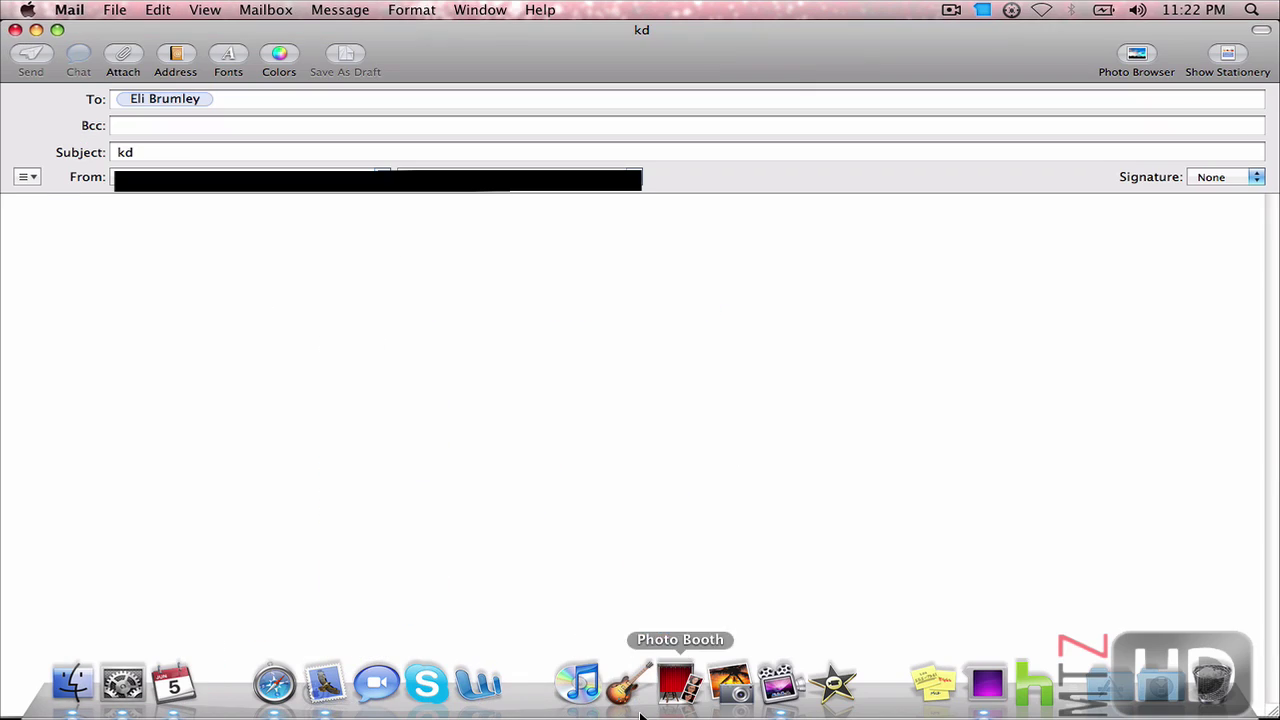
{"action": "left_click", "coordinate": [933, 684]}
{"action": "key", "text": "F9"}
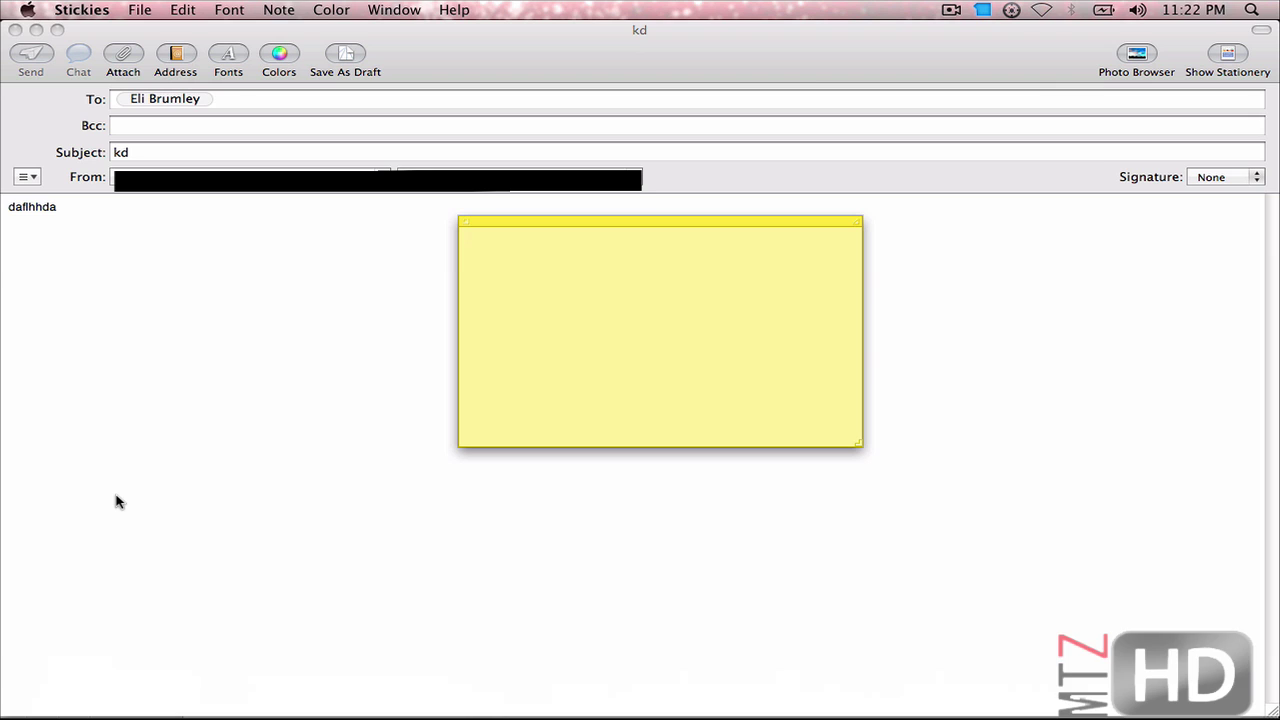
Cycle through all the running applications and switch from Stickies to Mail.
{"action": "key", "text": "super"}
{"action": "key", "text": "super+Tab"}
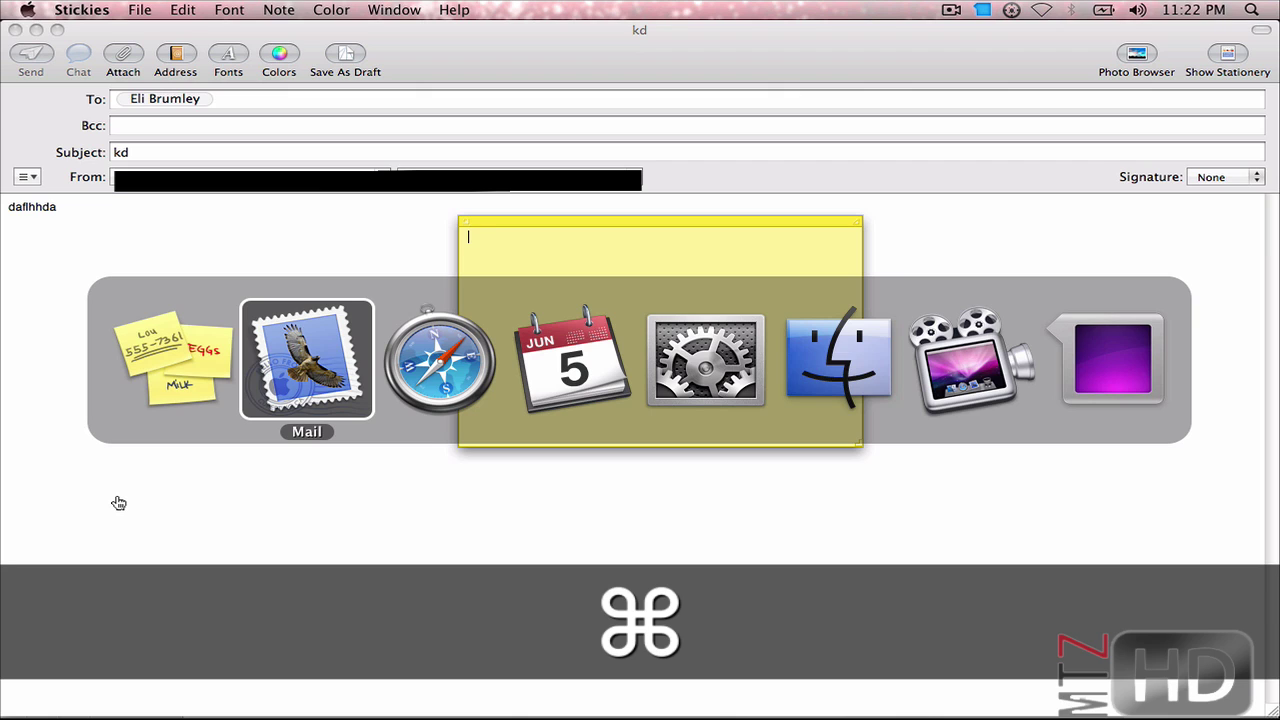
{"action": "key", "text": "super+Tab"}
{"action": "key", "text": "super+Tab"}
{"action": "key", "text": "super+Tab"}
{"action": "key", "text": "super+Tab"}
{"action": "key", "text": "super+Tab"}
{"action": "key", "text": "super+Tab"}
{"action": "key", "text": "super+Tab"}
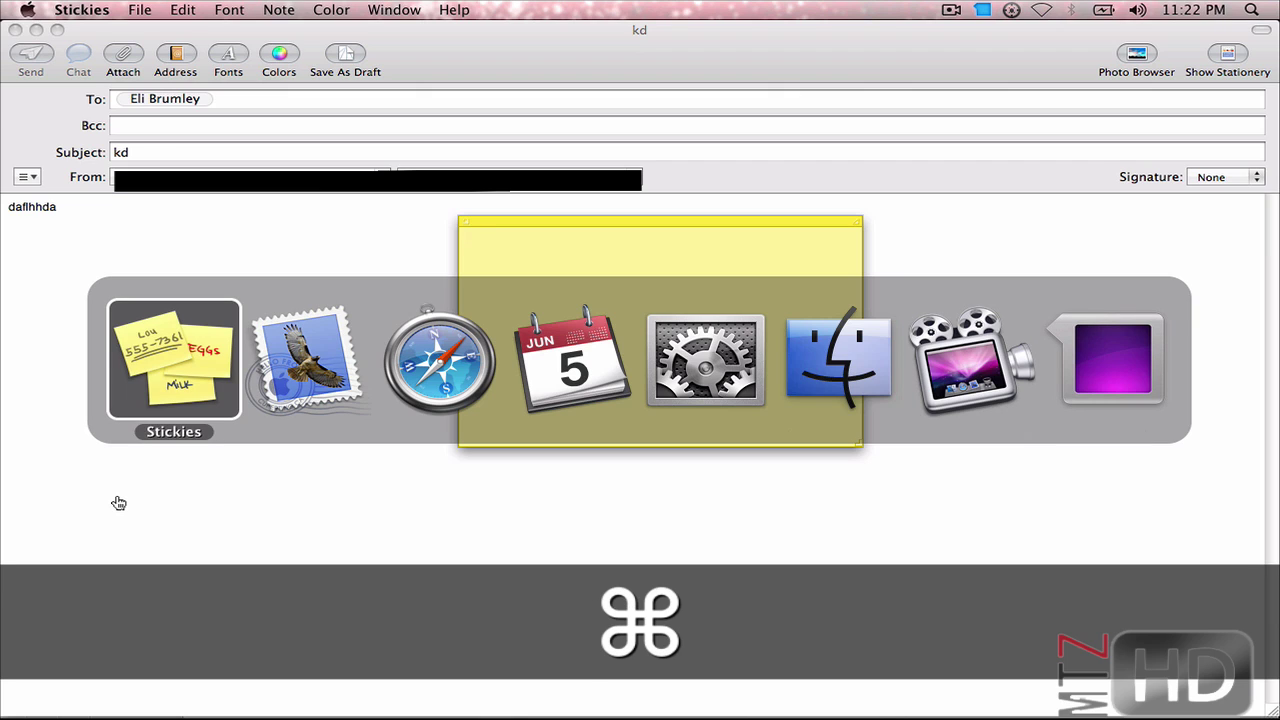
{"action": "key", "text": "super+Tab"}
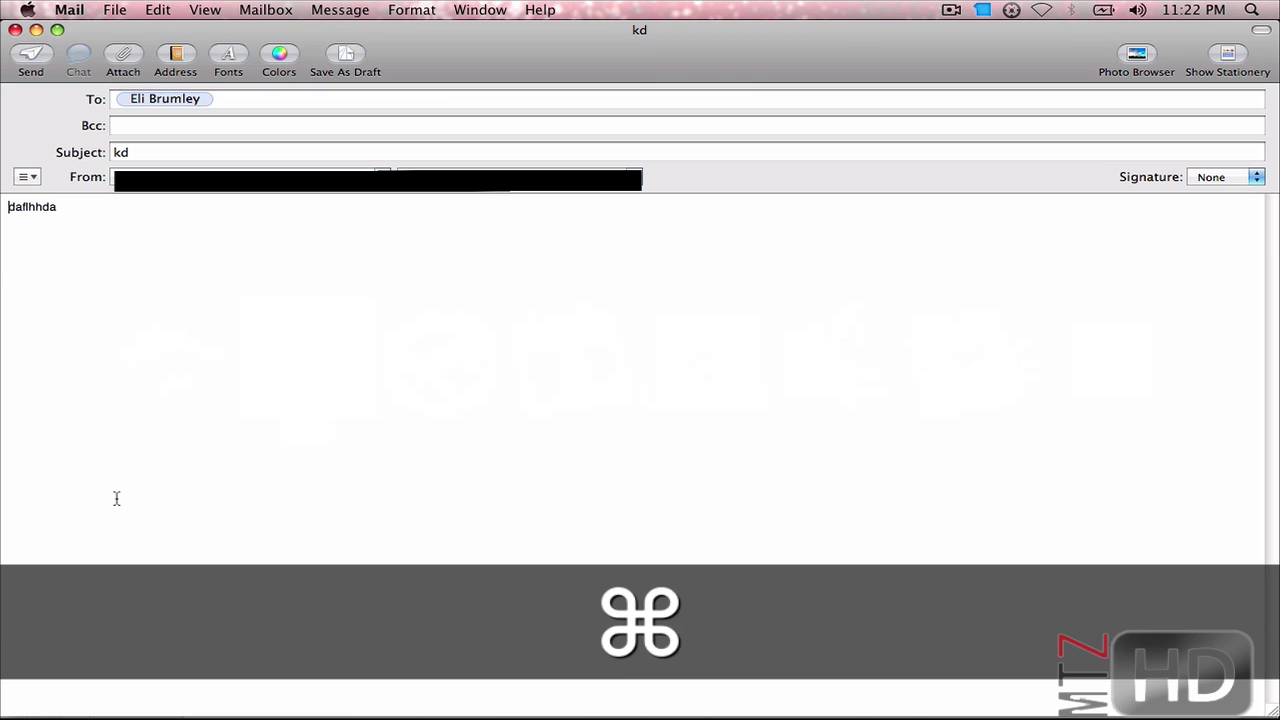
Switch from Mail to Safari and cycle onward through the running applications to Tweetie.
{"action": "key", "text": "super+Tab"}
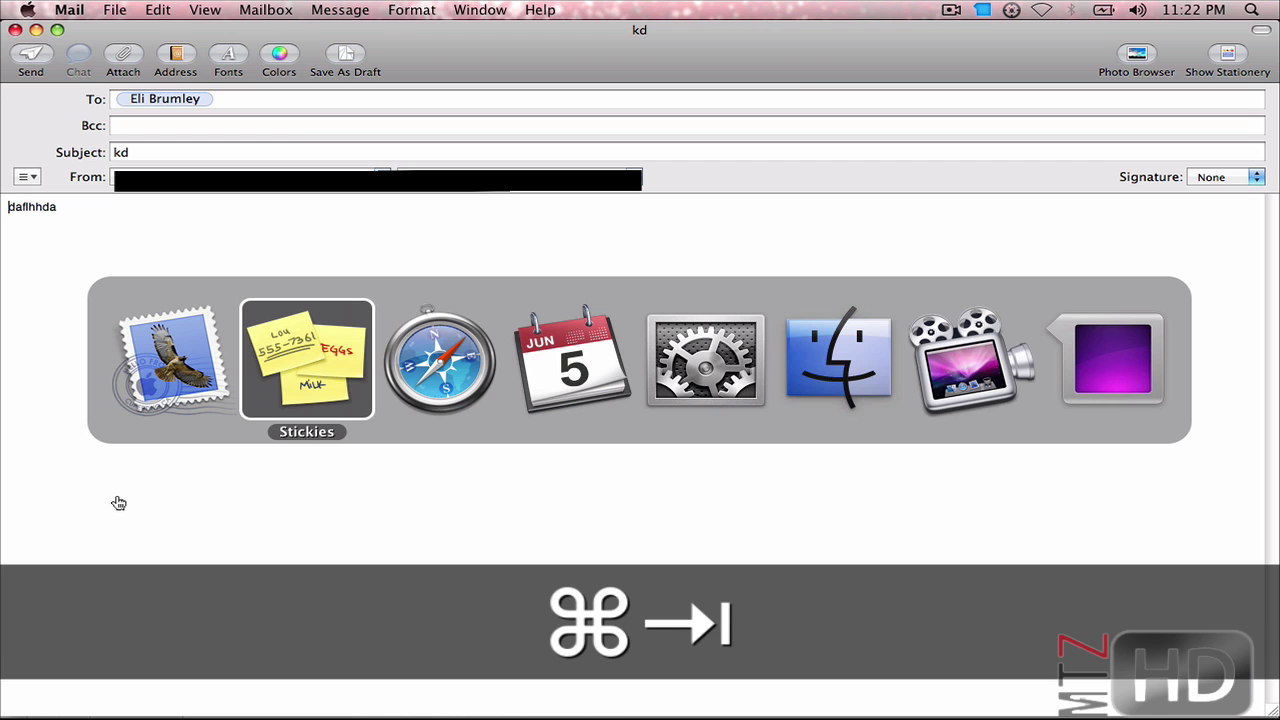
{"action": "key", "text": "super+Tab"}
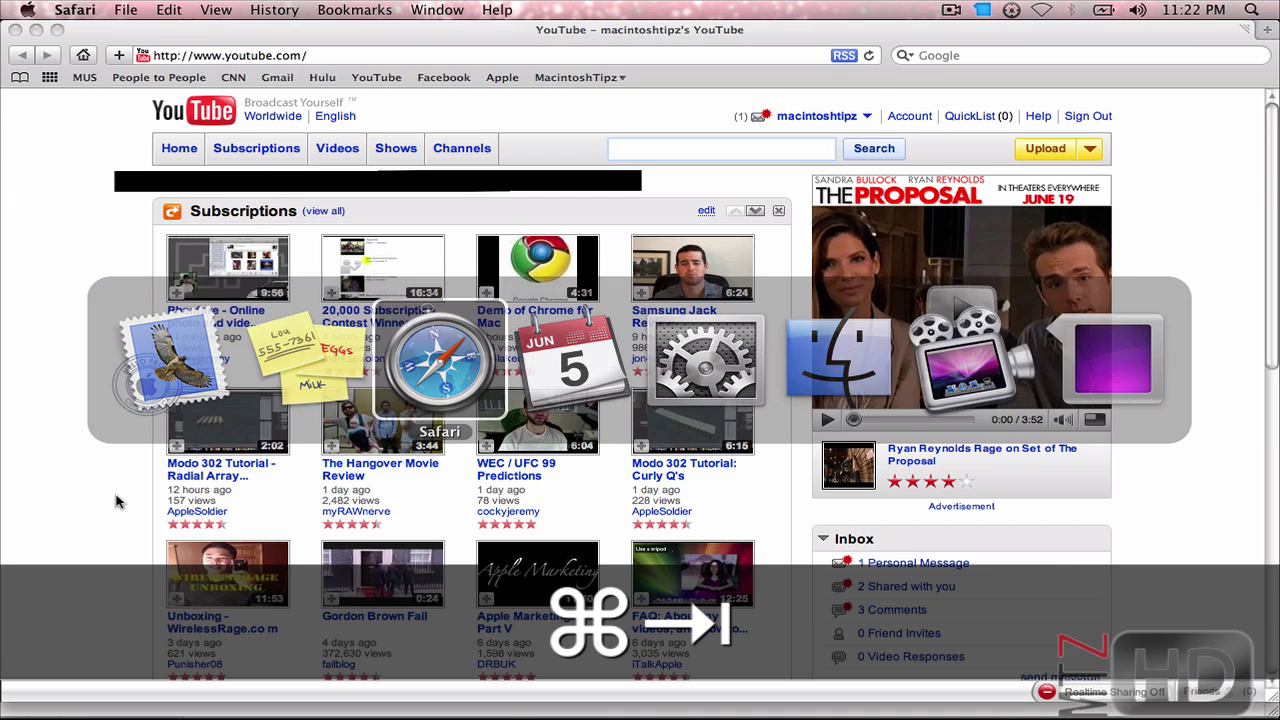
{"action": "key", "text": "super+Tab"}
{"action": "key", "text": "super+Tab"}
{"action": "key", "text": "super+Tab"}
{"action": "key", "text": "super+Tab"}
{"action": "key", "text": "super+Tab"}
{"action": "key", "text": "super+Tab"}
{"action": "key", "text": "super+Tab"}
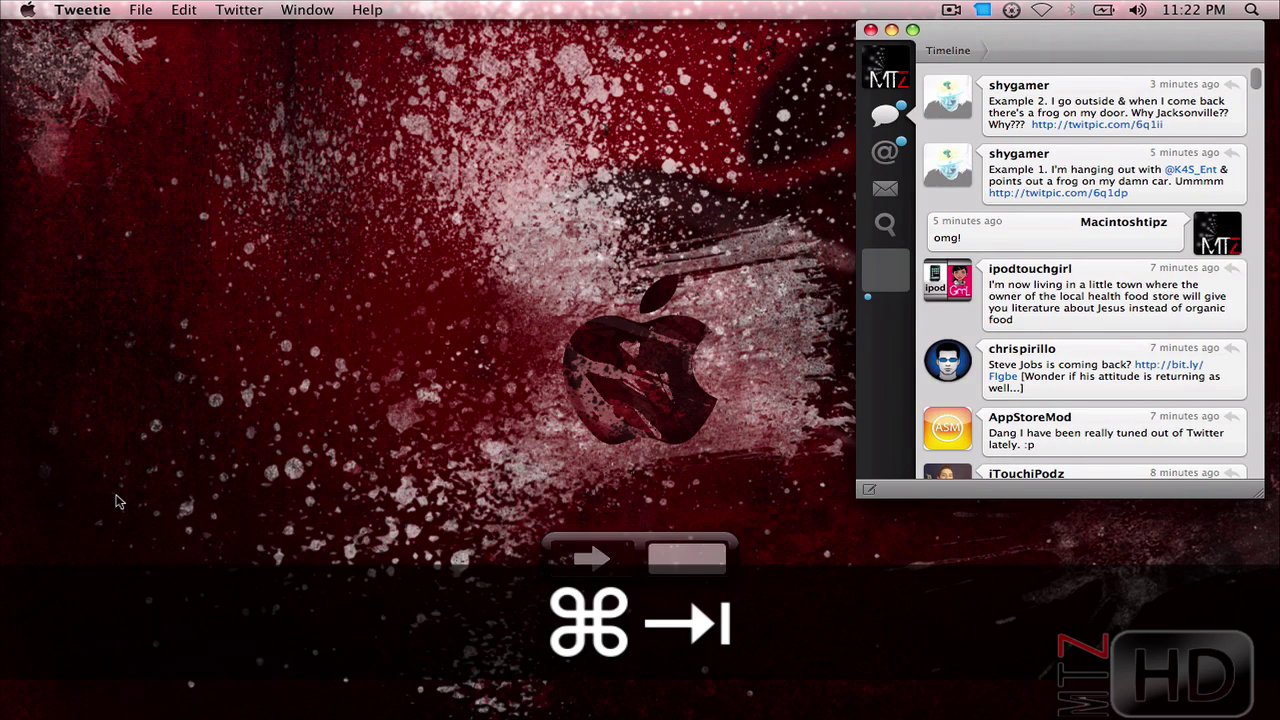
Cycle repeatedly through the running applications and bring the iCal calendar to the front.
{"action": "key", "text": "super+Tab"}
{"action": "key", "text": "super+Tab"}
{"action": "key", "text": "super+Tab"}
{"action": "key", "text": "super+Tab"}
{"action": "key", "text": "super+Tab"}
{"action": "key", "text": "super+Tab"}
{"action": "key", "text": "super+Tab"}
{"action": "key", "text": "super+Tab"}
{"action": "key", "text": "super+Tab"}
{"action": "key", "text": "super+Tab"}
{"action": "key", "text": "super+Tab"}
{"action": "key", "text": "super+Tab"}
{"action": "key", "text": "super+Tab"}
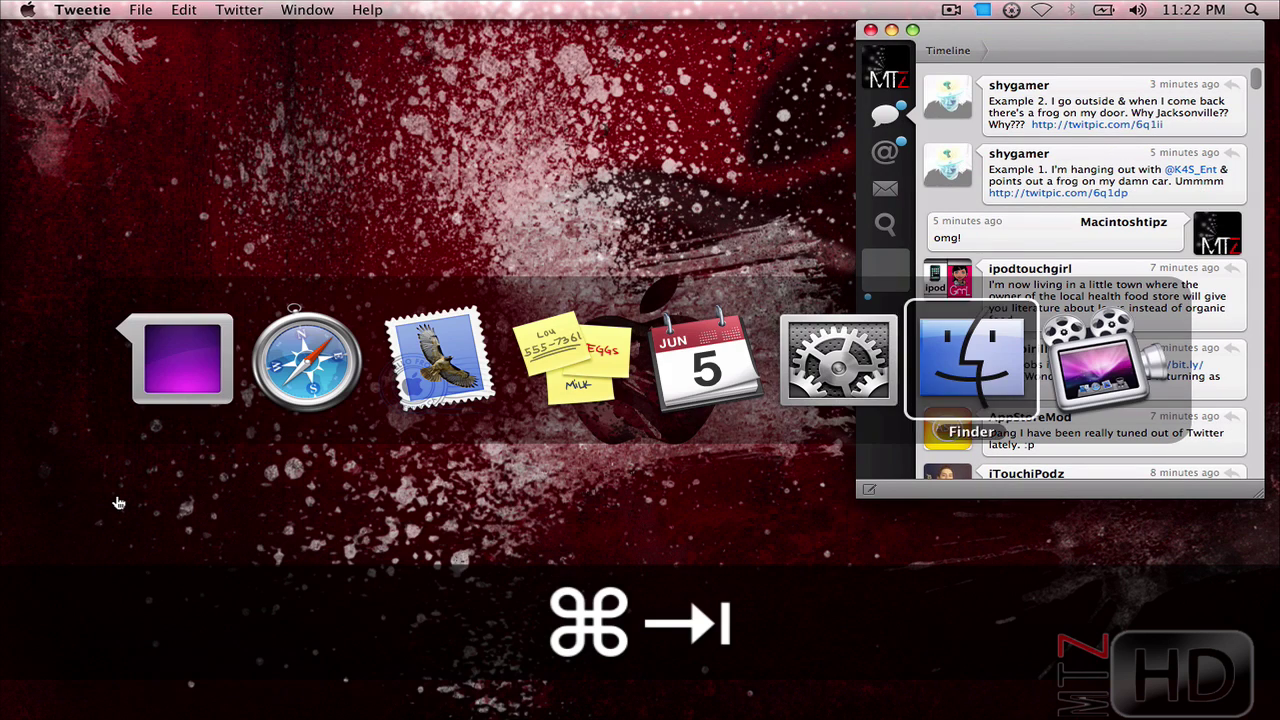
{"action": "key", "text": "super+Tab"}
{"action": "key", "text": "super+Tab"}
{"action": "key", "text": "super+Tab"}
{"action": "key", "text": "super+Tab"}
{"action": "key", "text": "super+Tab"}
{"action": "key", "text": "super+Tab"}
{"action": "key", "text": "super+Tab"}
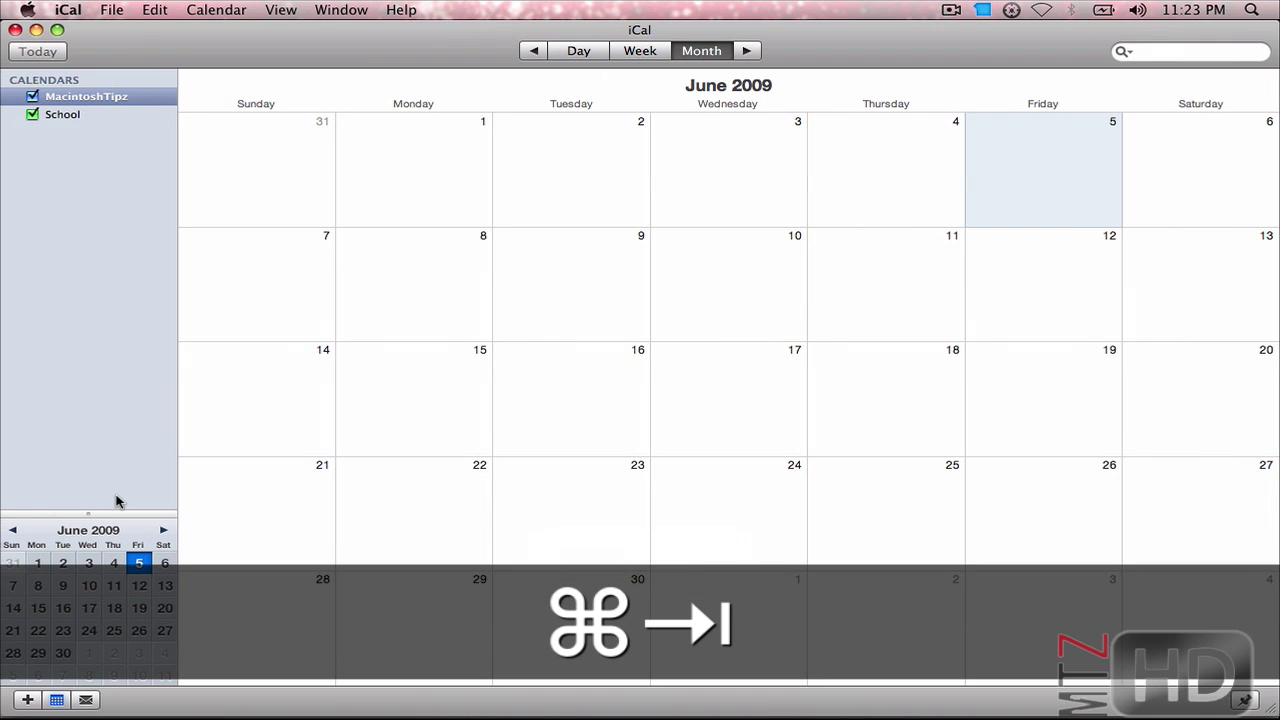
Quit Tweetie, Safari, Mail, Stickies, System Preferences and iCal from the application switcher, leaving Finder running.
{"action": "key", "text": "super+Tab"}
{"action": "key", "text": "super+q"}
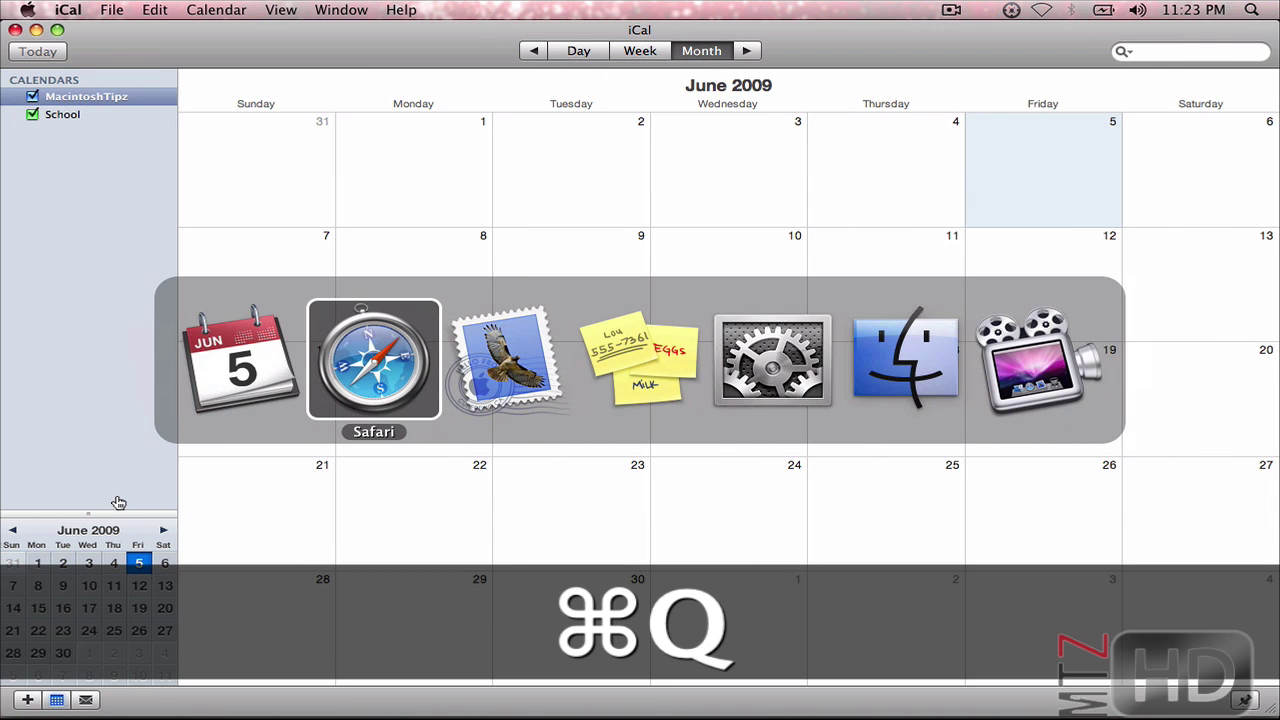
{"action": "key", "text": "super+q"}
{"action": "key", "text": "super+q"}
{"action": "key", "text": "super+q"}
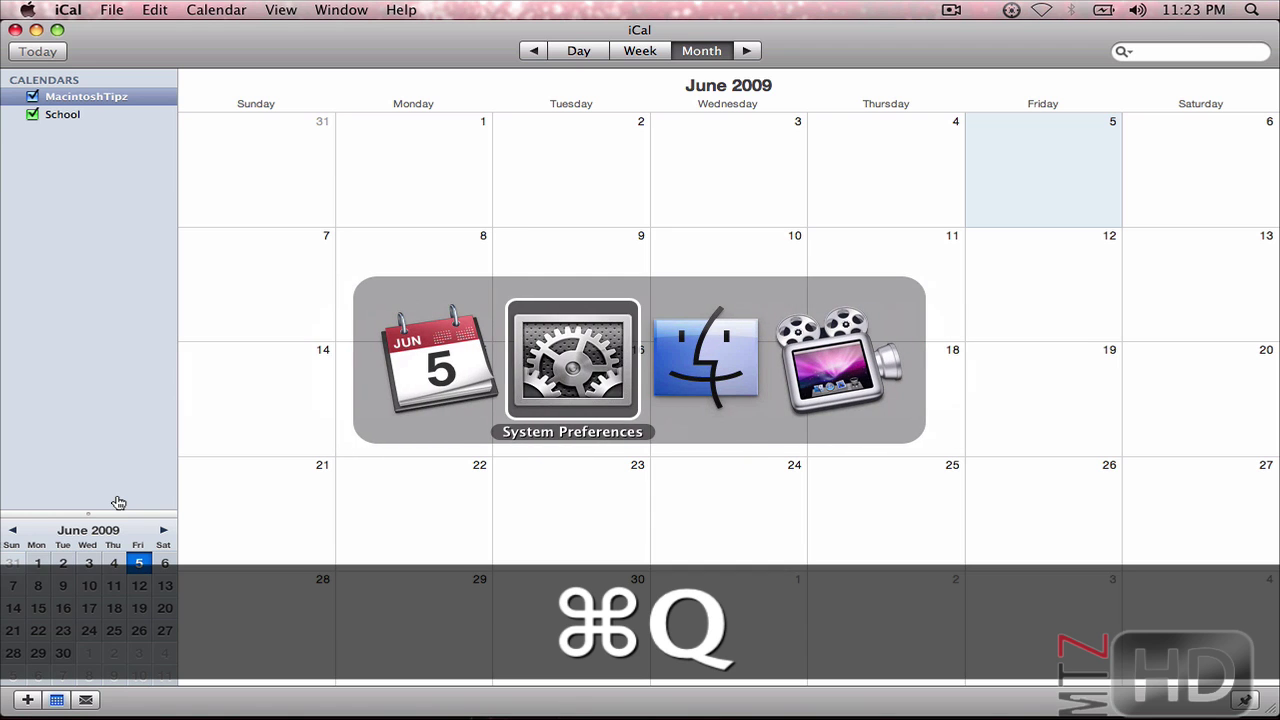
{"action": "key", "text": "super+q"}
{"action": "key", "text": "super+Tab"}
{"action": "key", "text": "super+Tab"}
{"action": "key", "text": "super+q"}
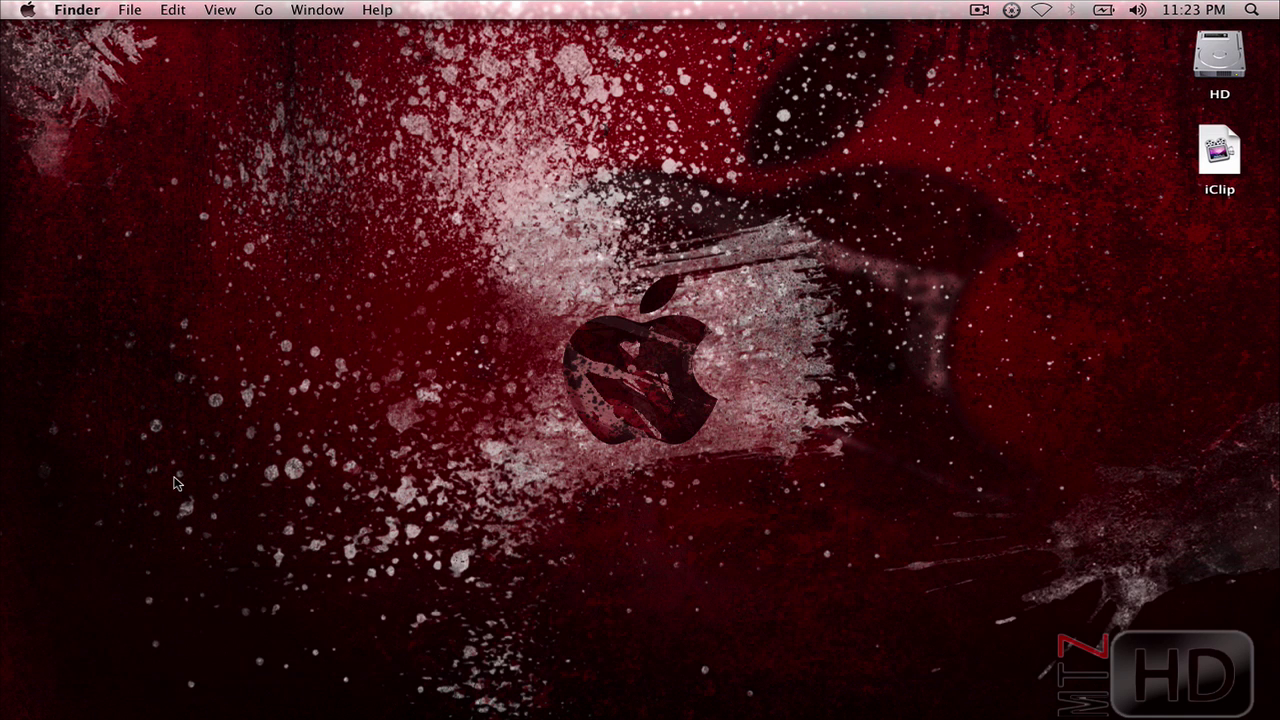
Open Stickies and fill the blank yellow note with short lines of filler text, from "afhasda" down to "j".
{"action": "mouse_move", "coordinate": [377, 712]}
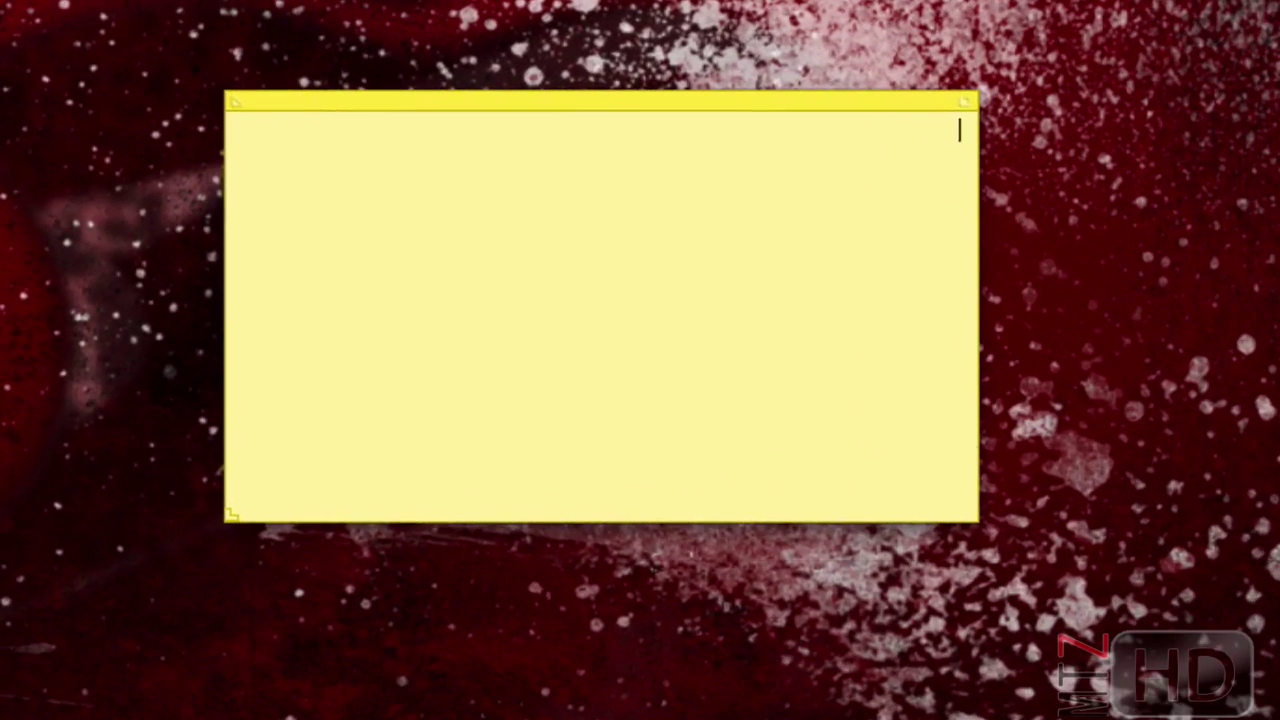
{"action": "type", "text": "afhasda"}
{"action": "key", "text": "Return"}
{"action": "type", "text": "fasdfhas"}
{"action": "key", "text": "Return"}
{"action": "type", "text": "fasdhfa"}
{"action": "key", "text": "Return"}
{"action": "type", "text": "dshadslads"}
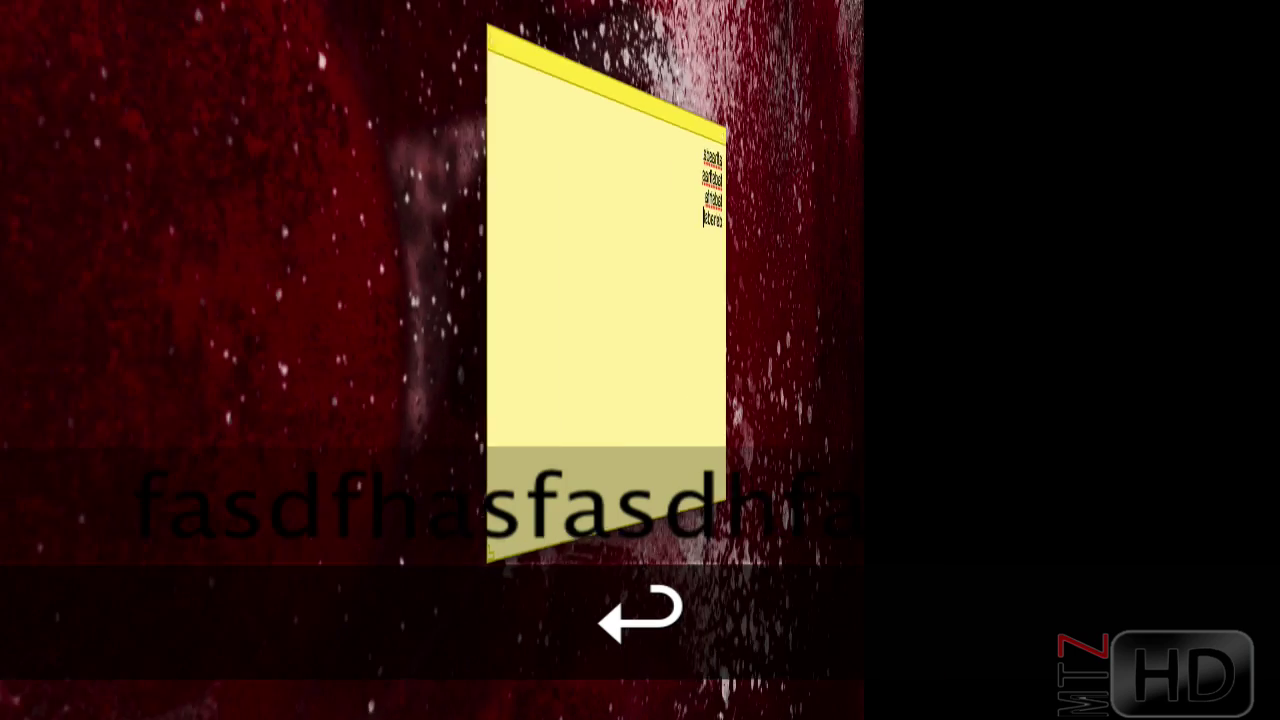
{"action": "key", "text": "Return"}
{"action": "type", "text": "dhda"}
{"action": "key", "text": "Return"}
{"action": "type", "text": "dad"}
{"action": "key", "text": "Return"}
{"action": "type", "text": "ahddsahds'd"}
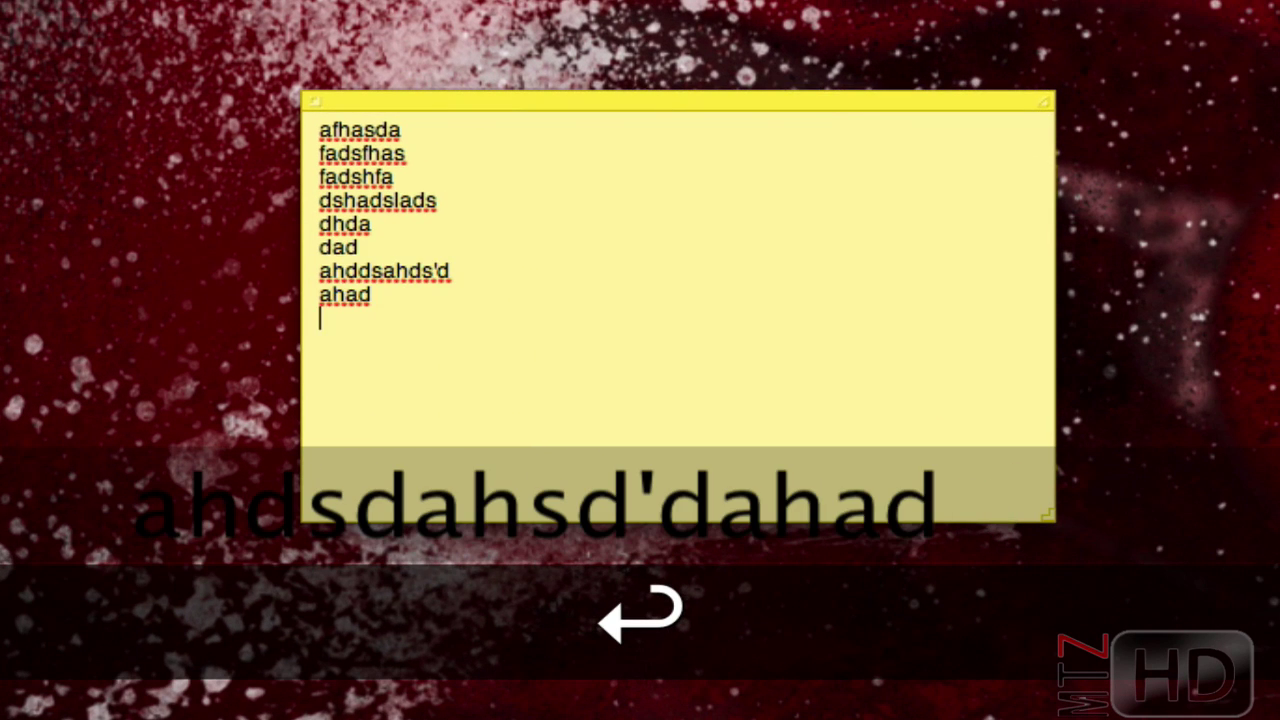
{"action": "type", "text": " ahad dsadhsdsk h dsjad jfads j"}
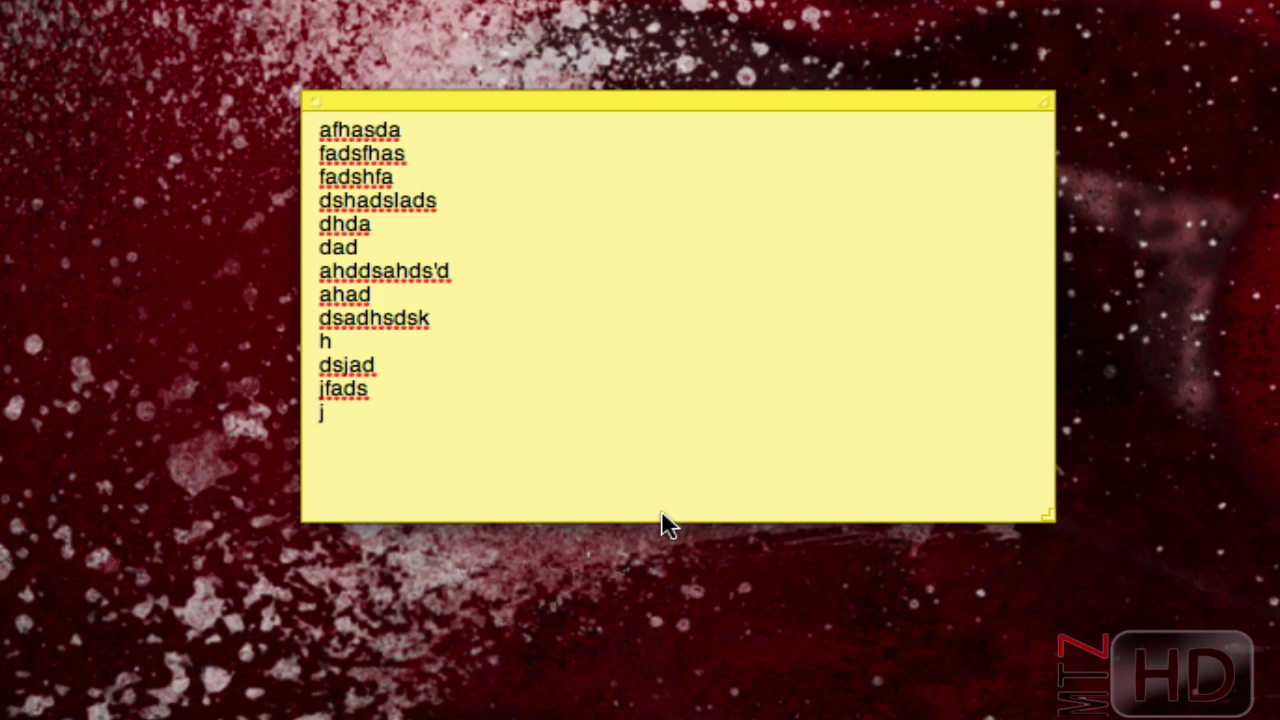
Select all the note's text and copy it, enlarge the note, and paste the copy below the original lines after a blank line.
{"action": "mouse_move", "coordinate": [662, 521]}
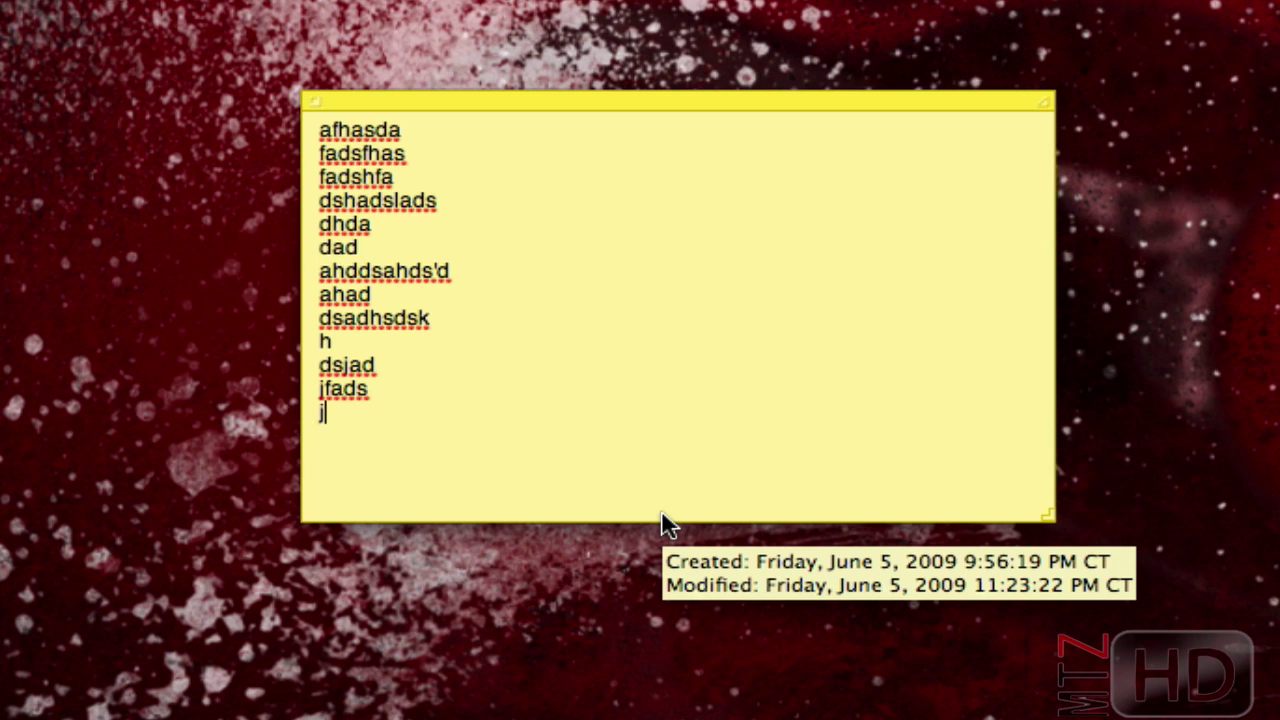
{"action": "key", "text": "super"}
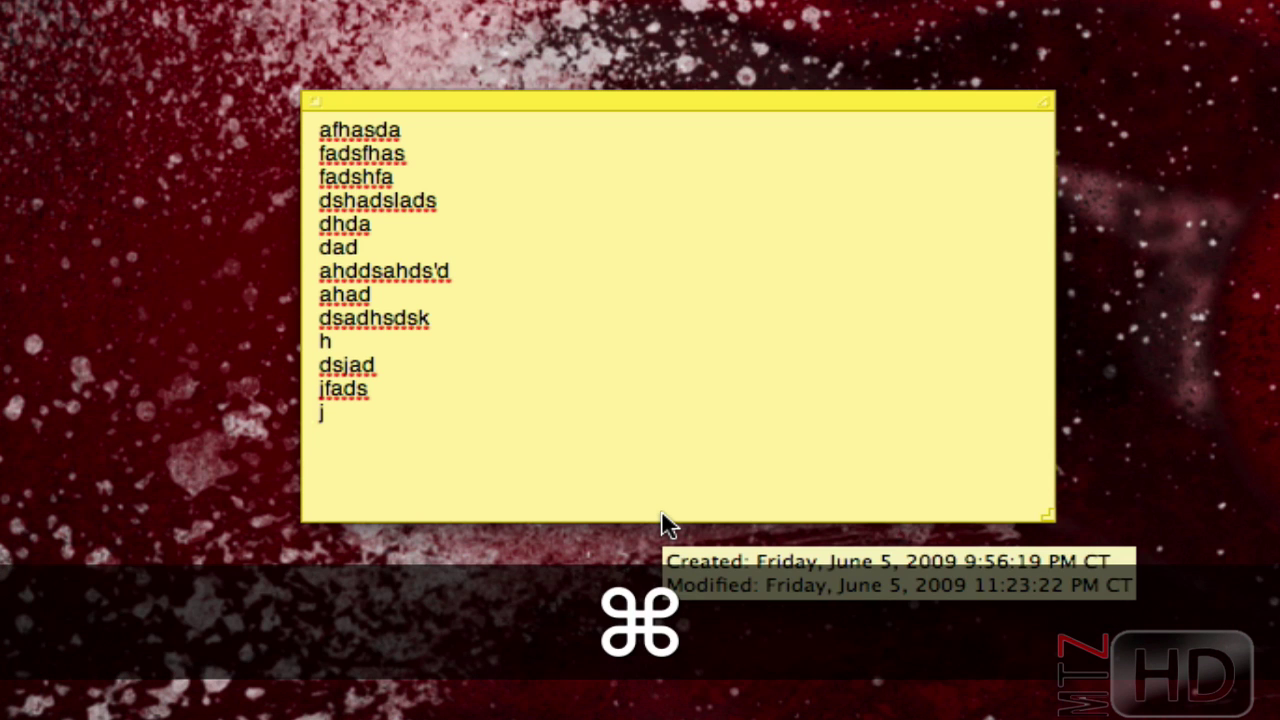
{"action": "key", "text": "super+a"}
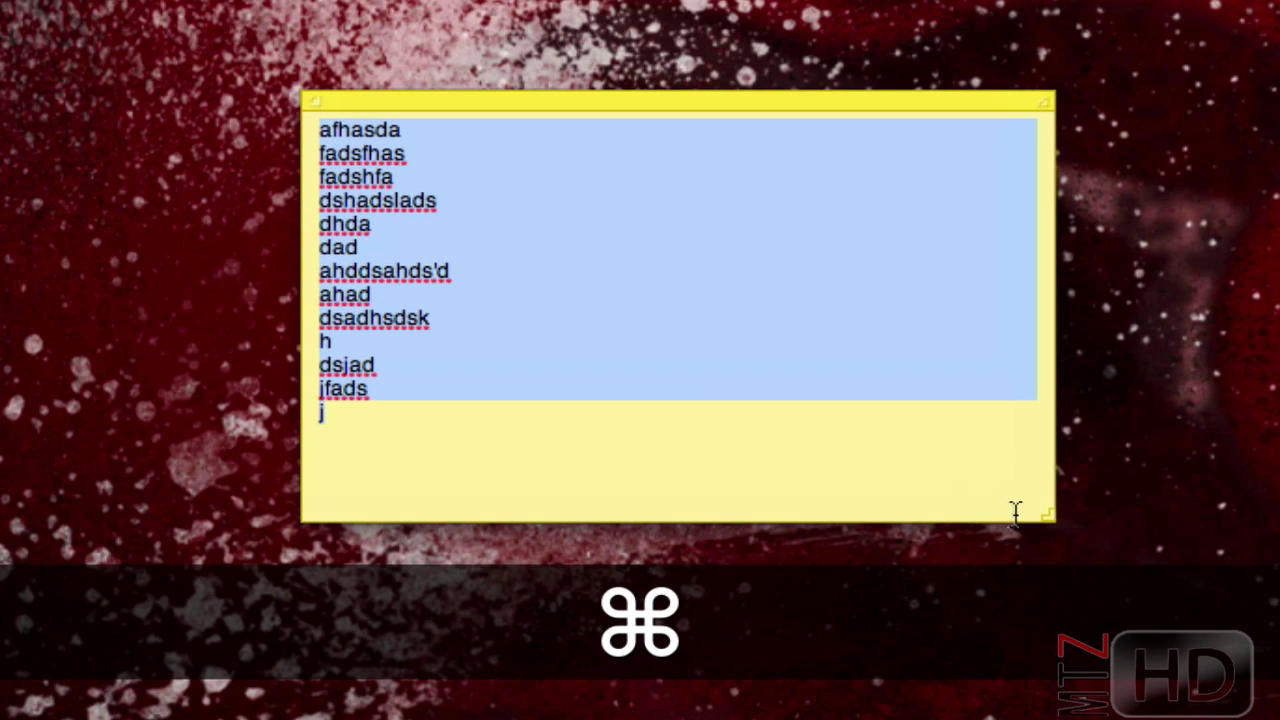
{"action": "left_click_drag", "start_coordinate": [1006, 506], "coordinate": [1114, 662]}
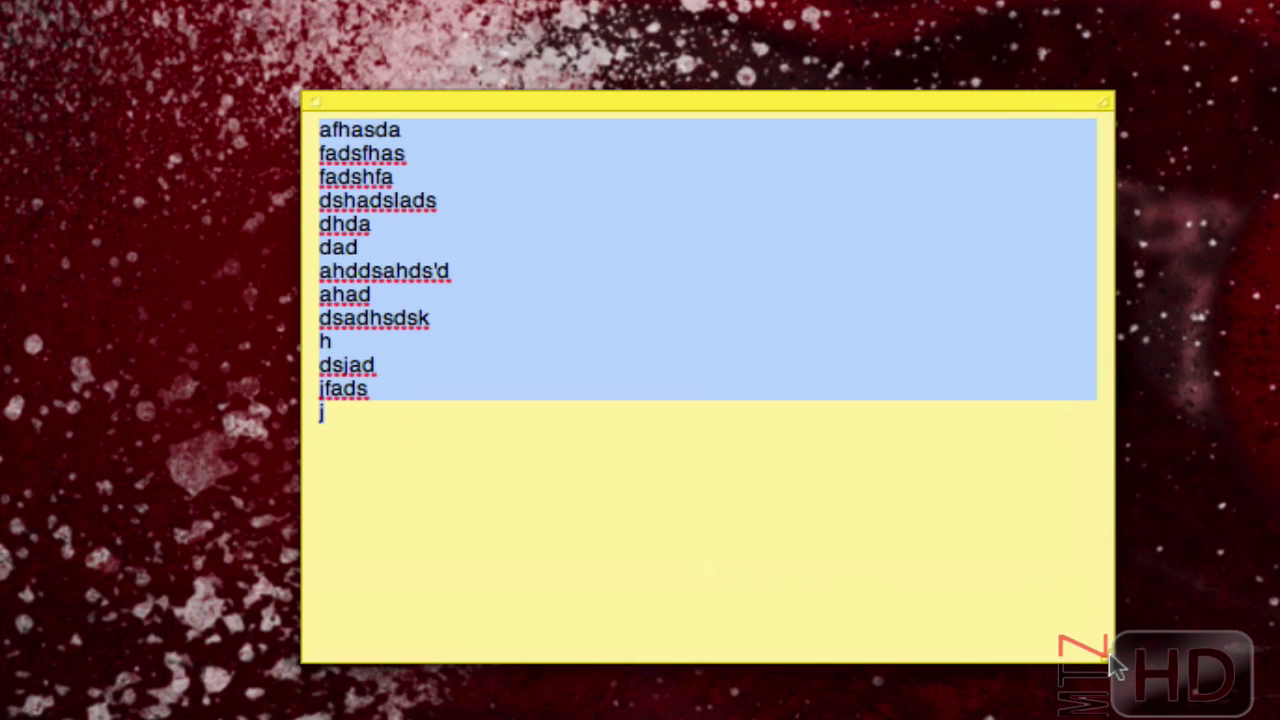
{"action": "key", "text": "super+c"}
{"action": "left_click", "coordinate": [872, 476]}
{"action": "key", "text": "Return"}
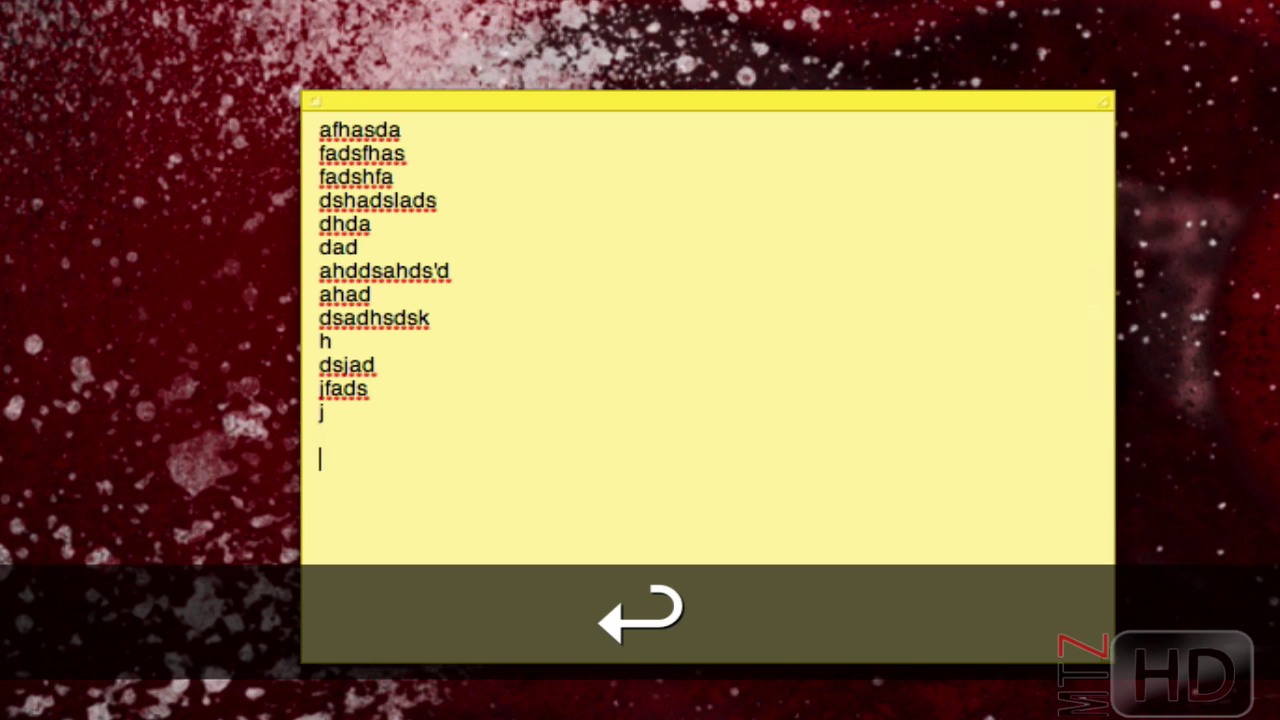
{"action": "key", "text": "super+v"}
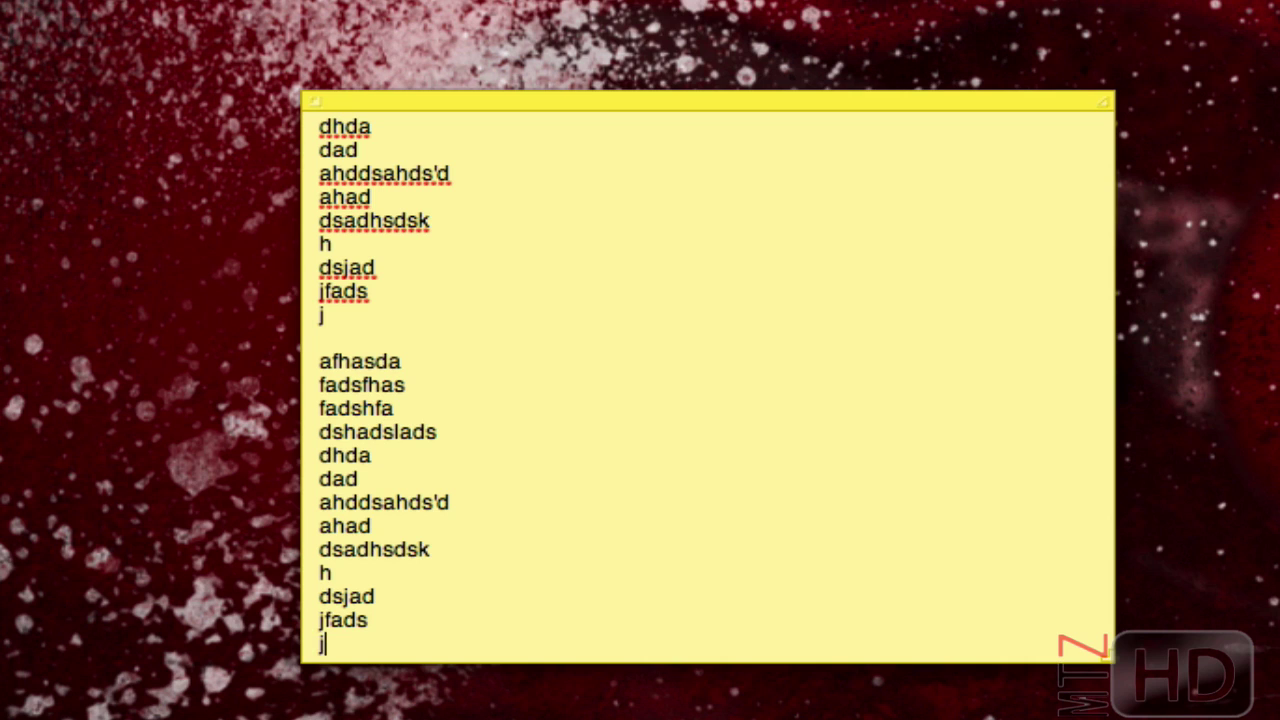
Undo the paste and the typing of the filler lines, and redo both.
{"action": "key", "text": "super+z"}
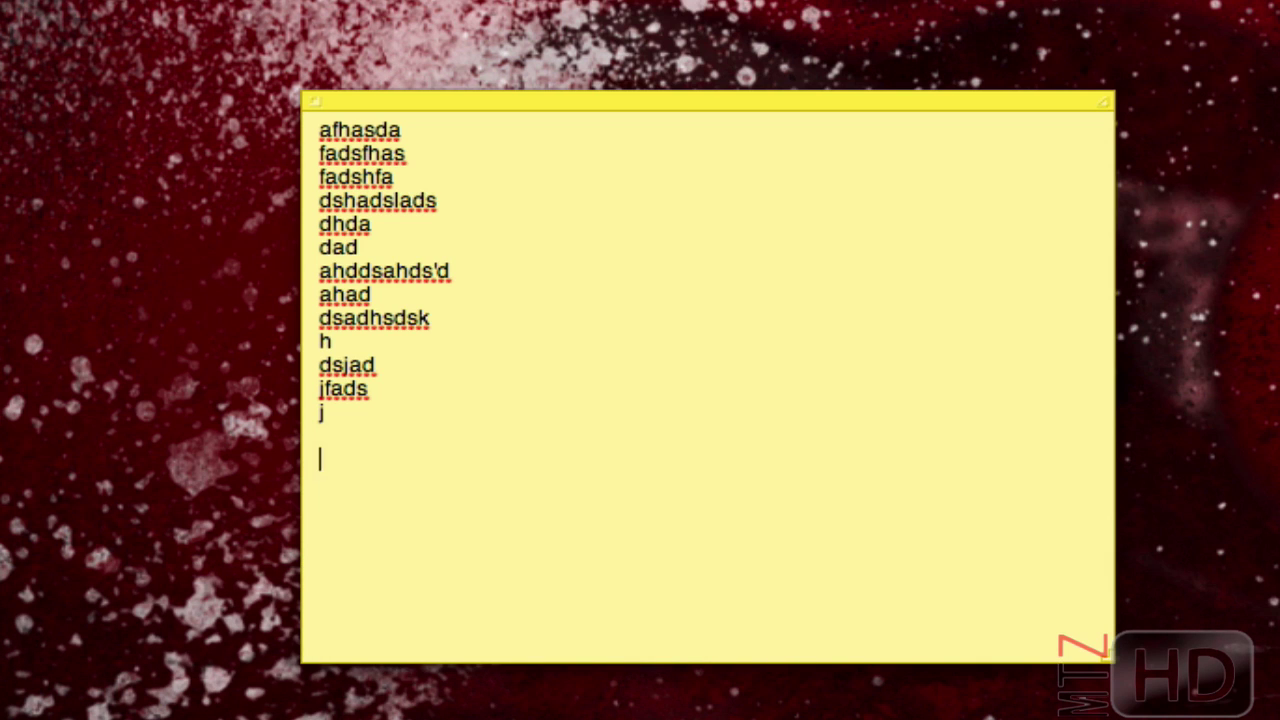
{"action": "key", "text": "super+z"}
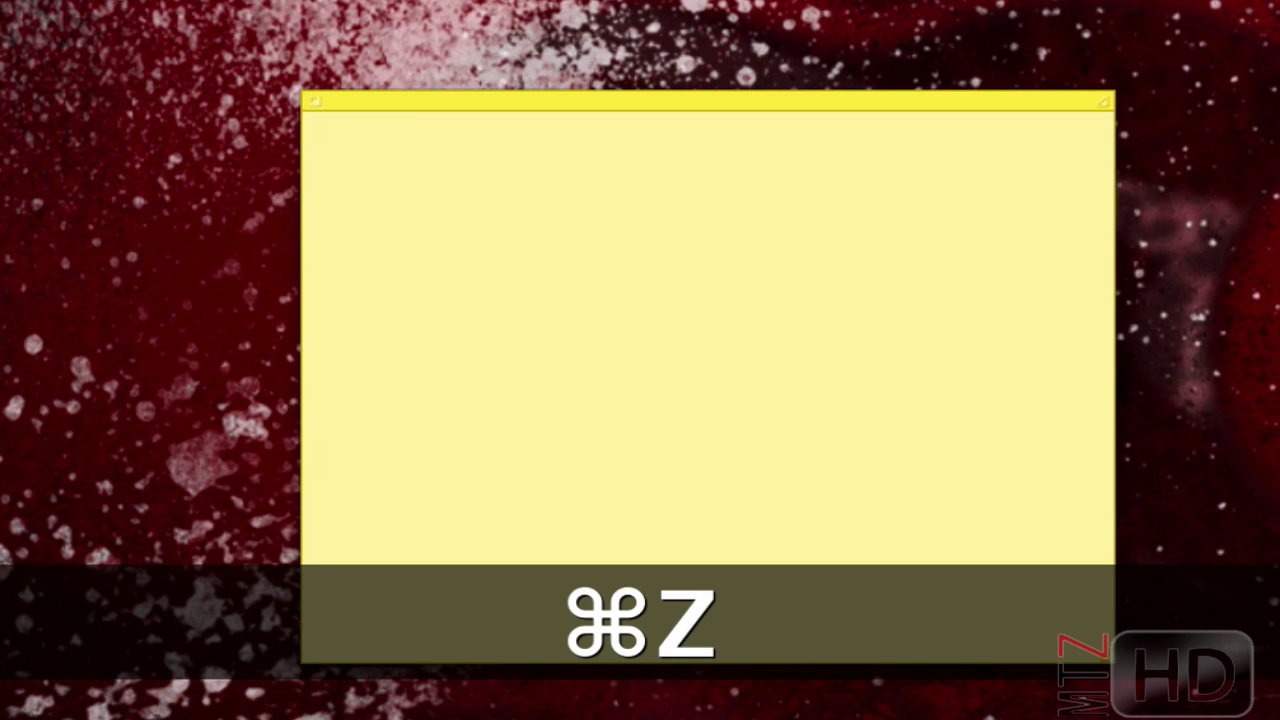
{"action": "key", "text": "super+shift+z"}
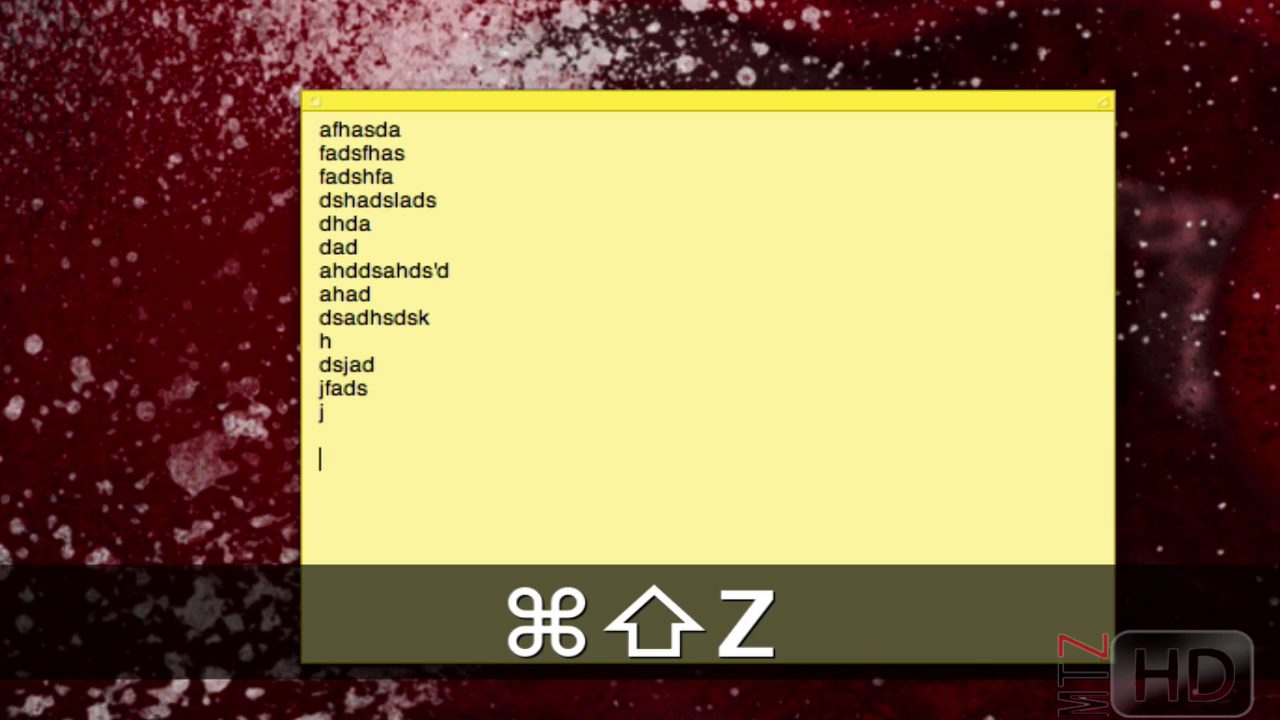
{"action": "key", "text": "super+shift+z"}
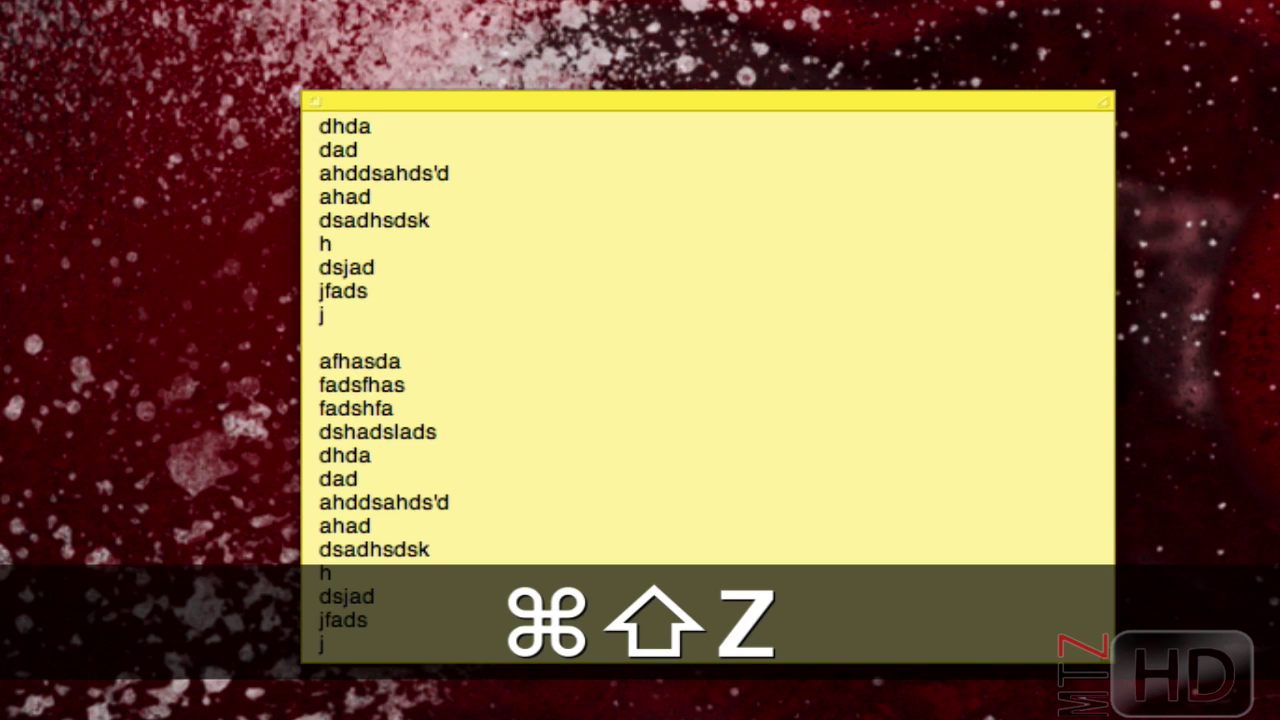
Undo the paste and the typing once more, and redo only the typing of the original lines.
{"action": "key", "text": "super+z"}
{"action": "key", "text": "super+z"}
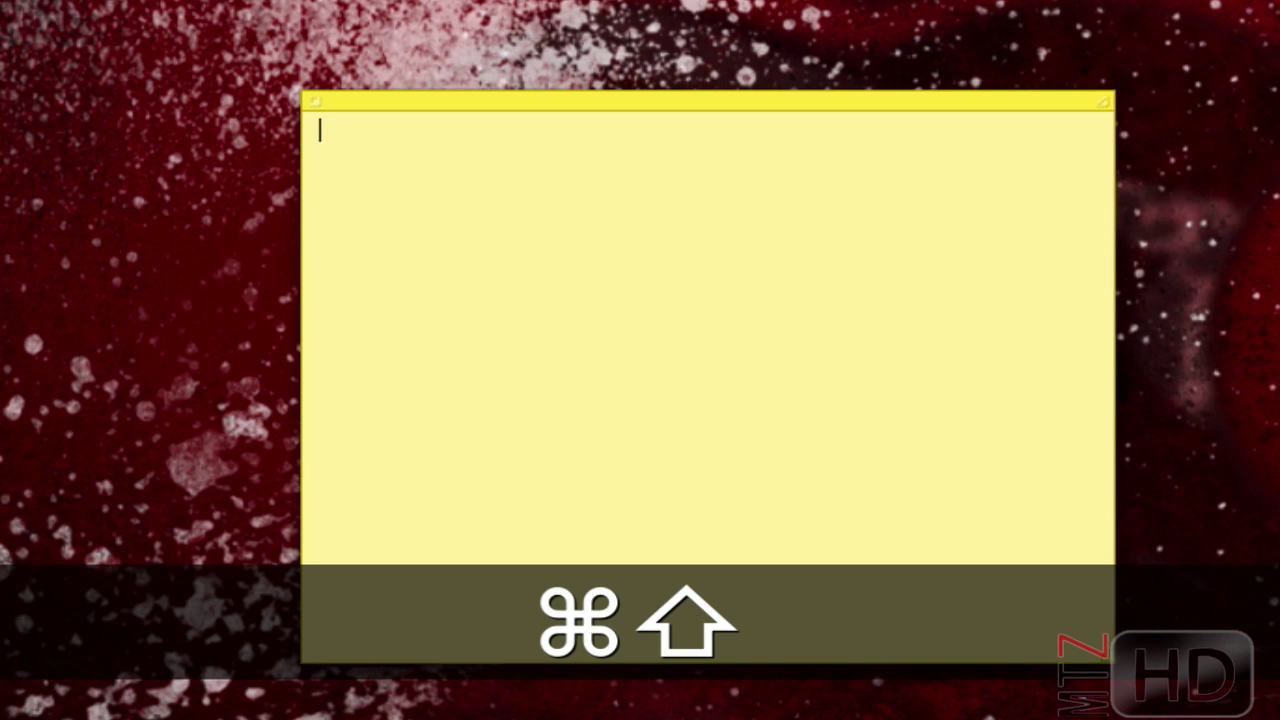
{"action": "key", "text": "super+shift+z"}
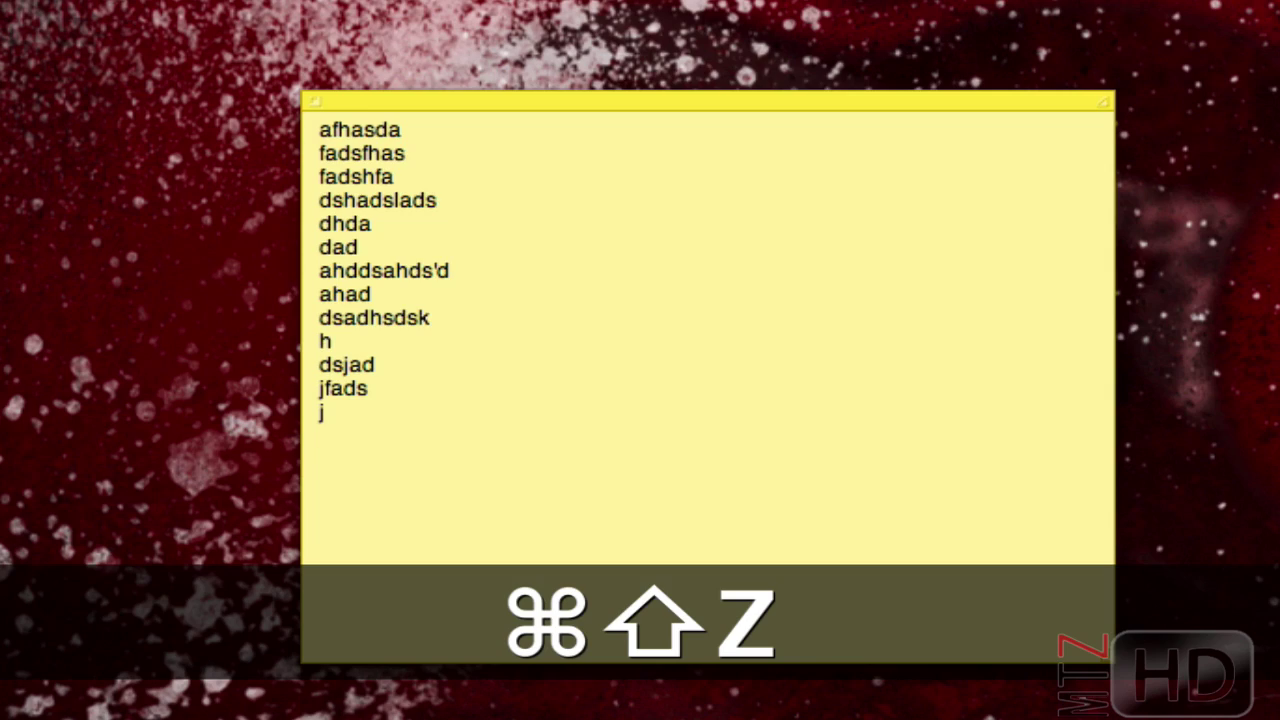
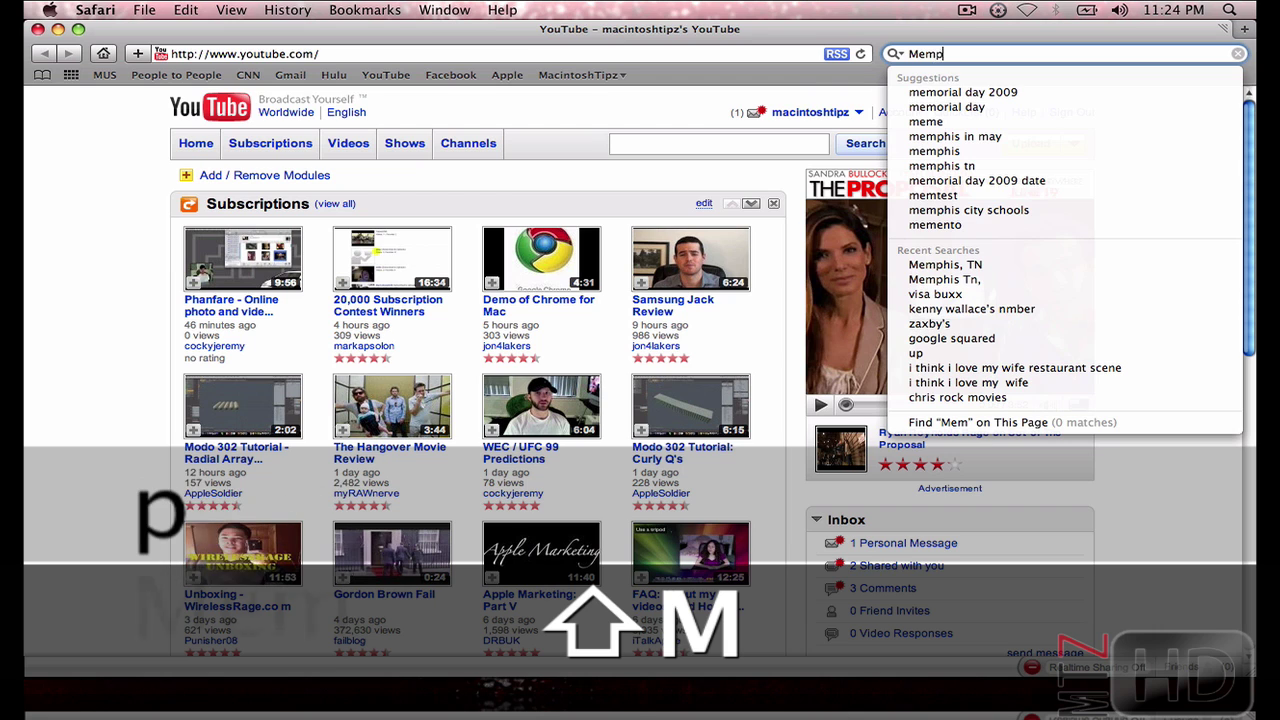
In Safari, complete the web search text so it reads "Memphis YouTube movie windows chris rock".
{"action": "type", "text": "Tube "}
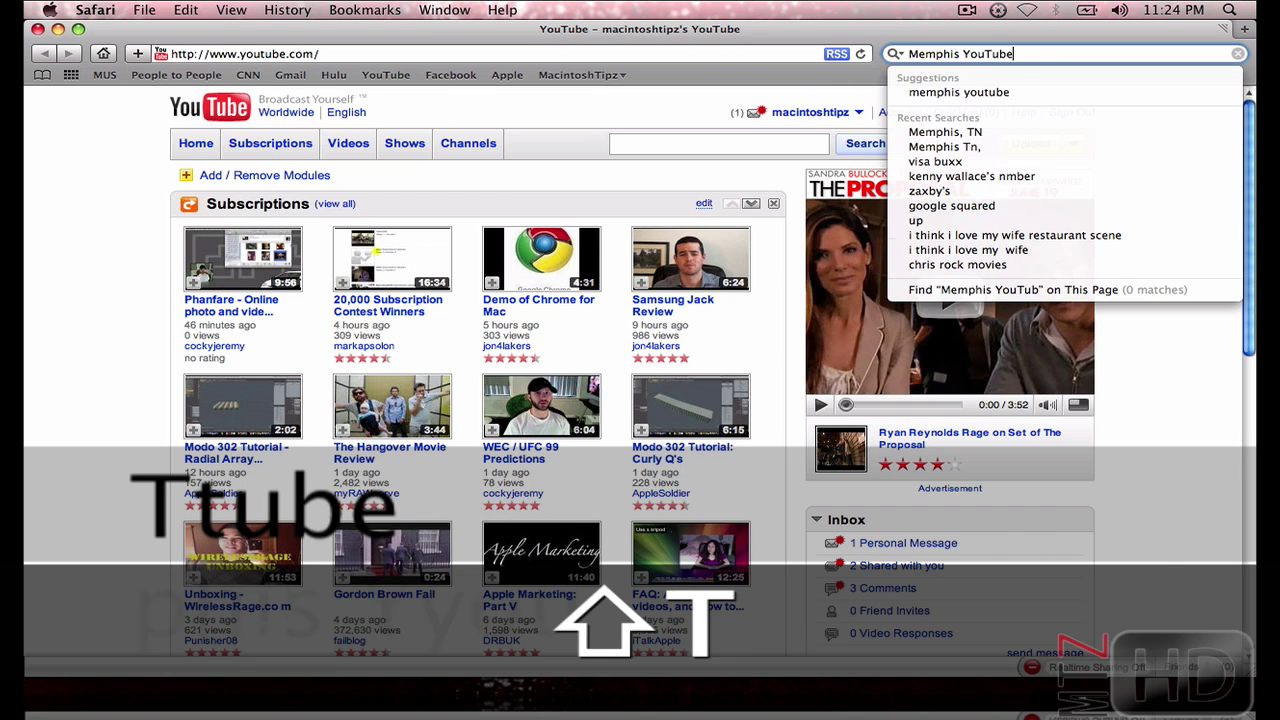
{"action": "type", "text": "movie "}
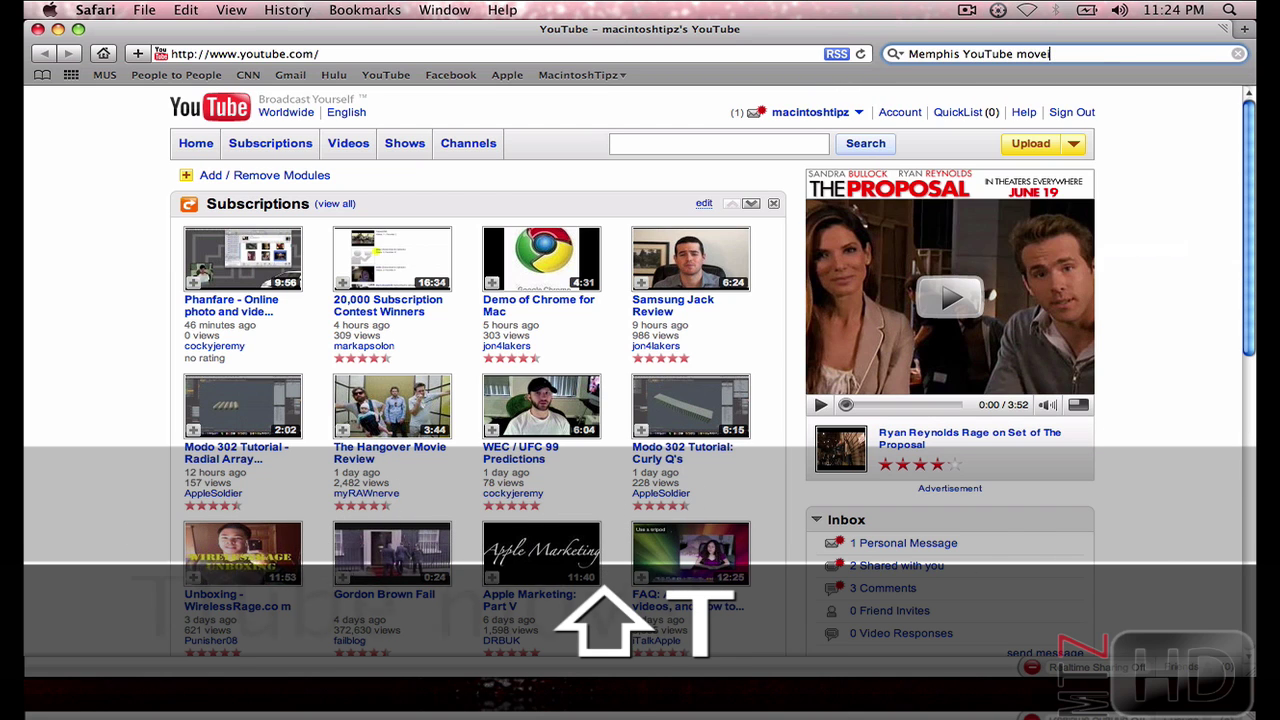
{"action": "type", "text": "windows"}
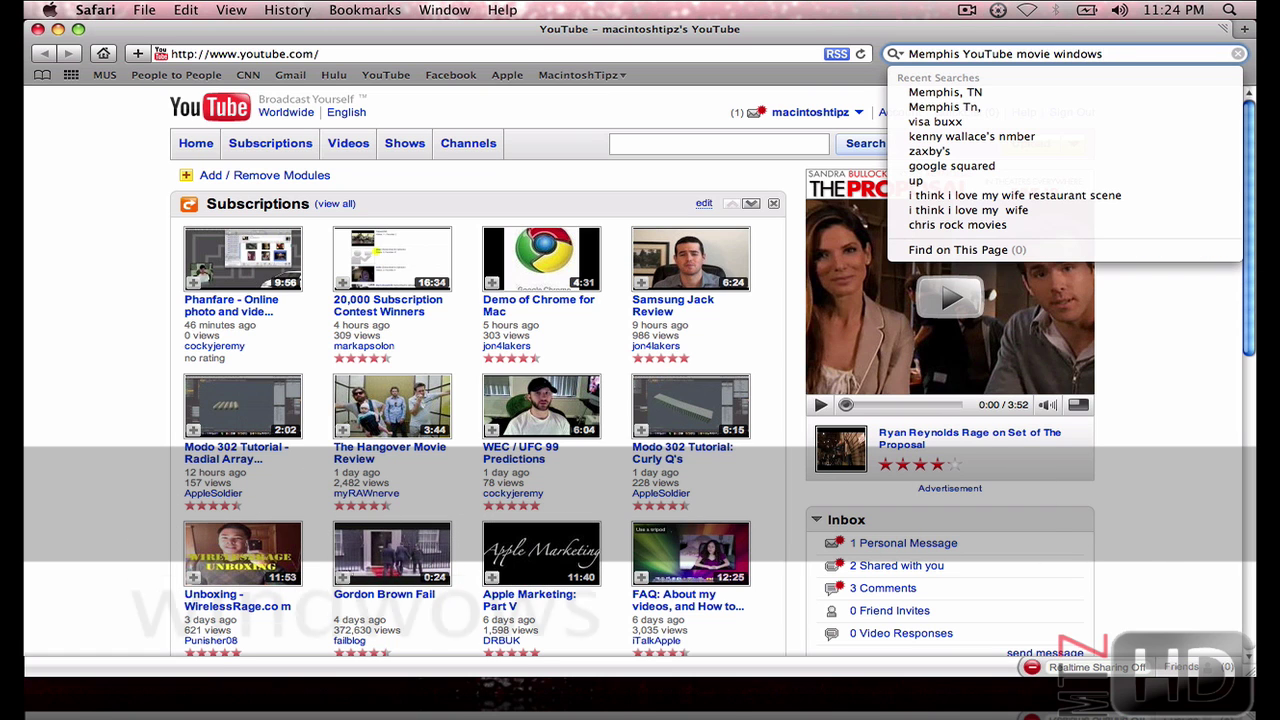
{"action": "type", "text": " chris rock"}
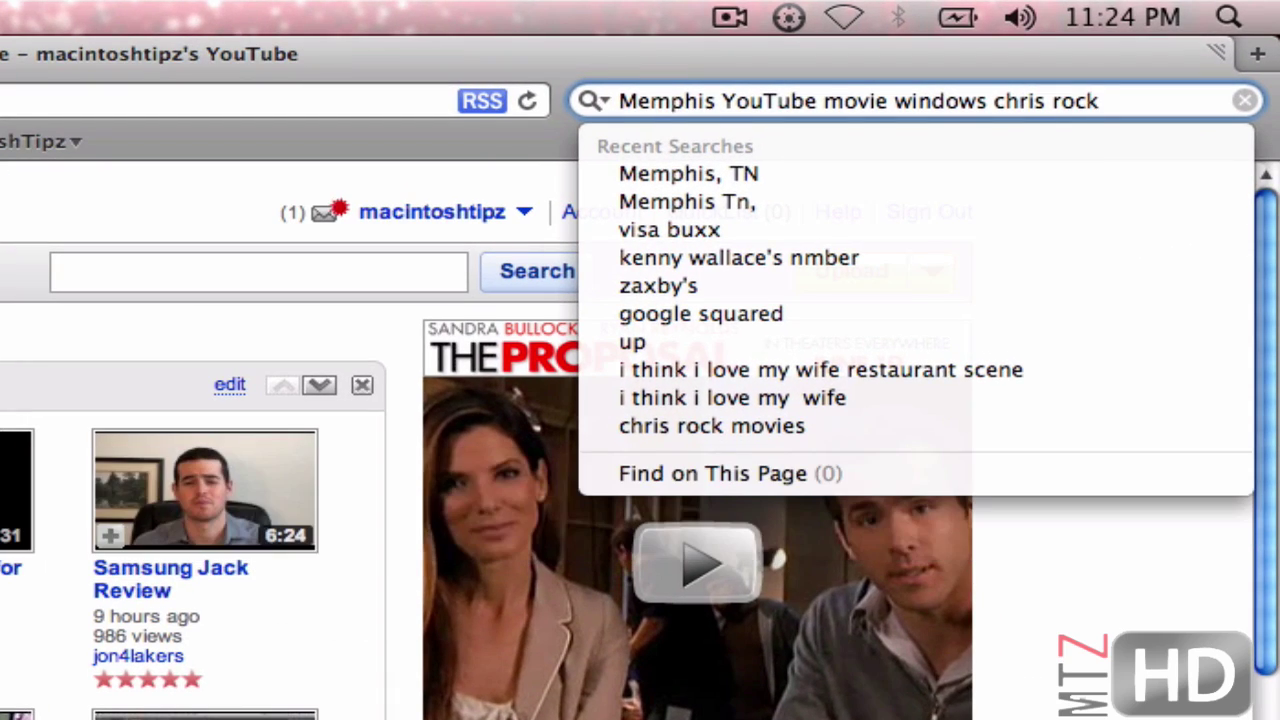
{"action": "key", "text": "super"}
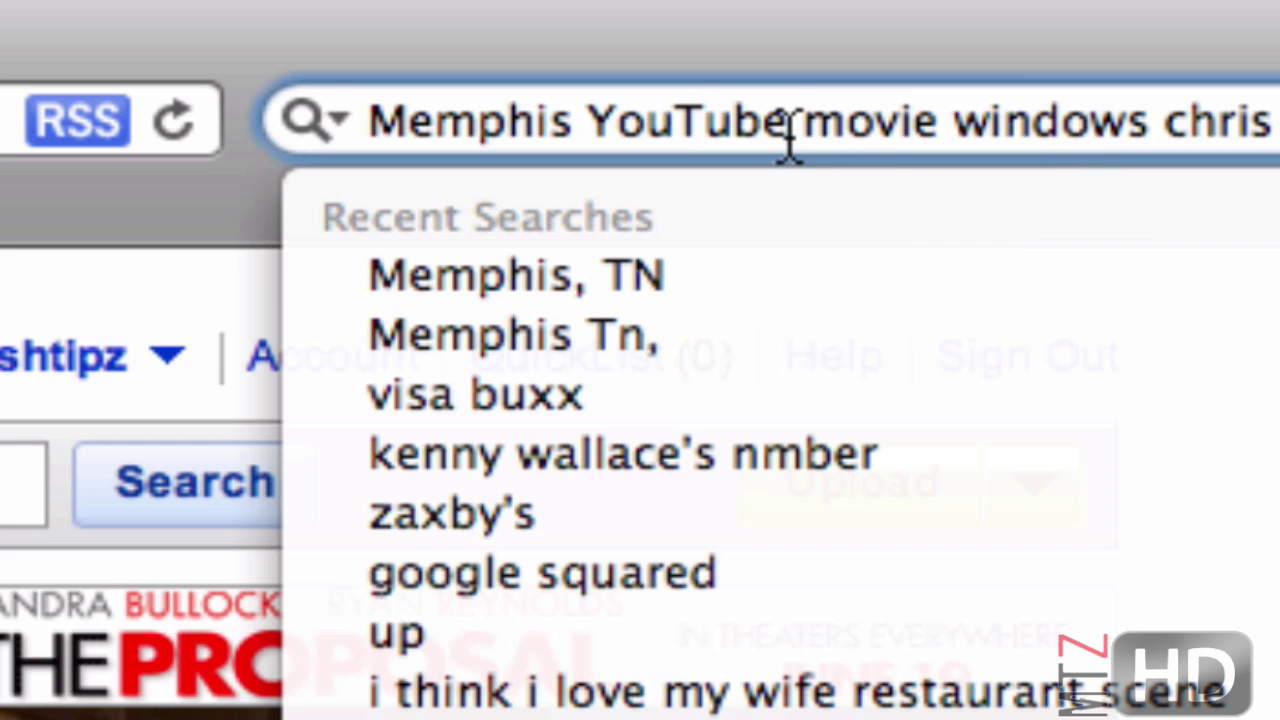
{"action": "key", "text": "alt"}
{"action": "key", "text": "super"}
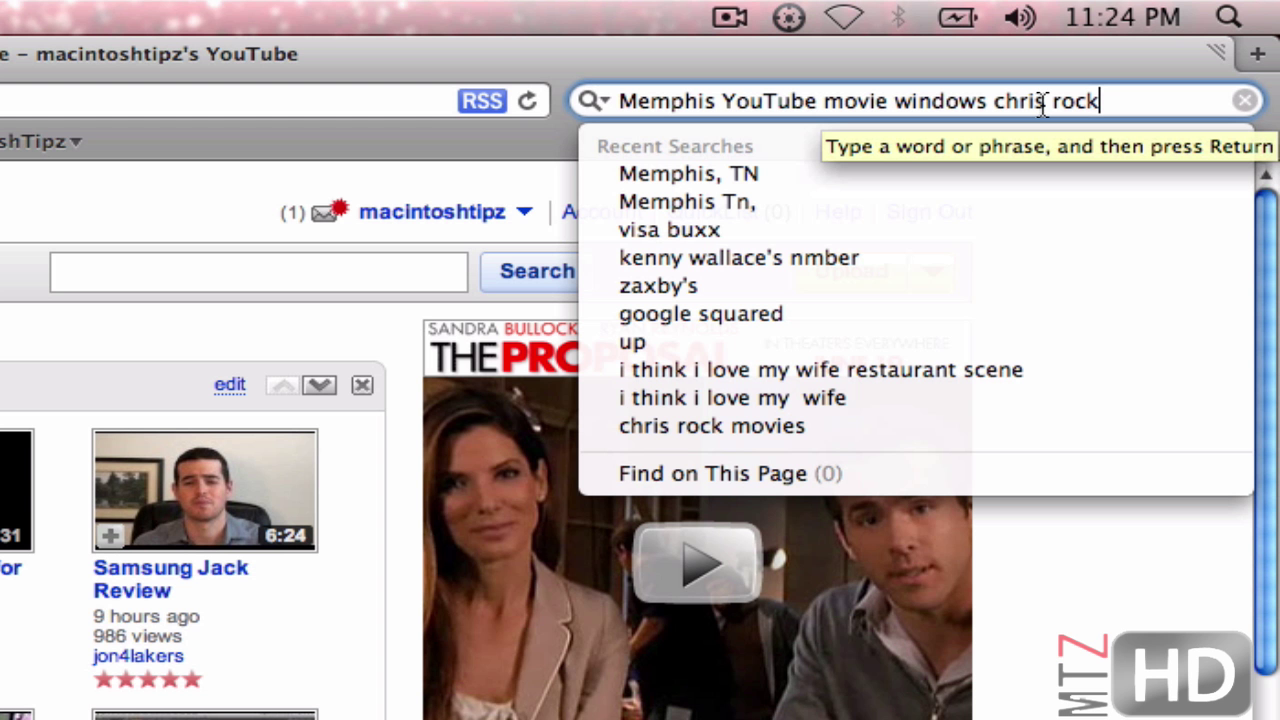
Remove the word "rock" from the end of the web search text.
{"action": "key", "text": "BackSpace"}
{"action": "key", "text": "BackSpace"}
{"action": "key", "text": "BackSpace"}
{"action": "key", "text": "BackSpace"}
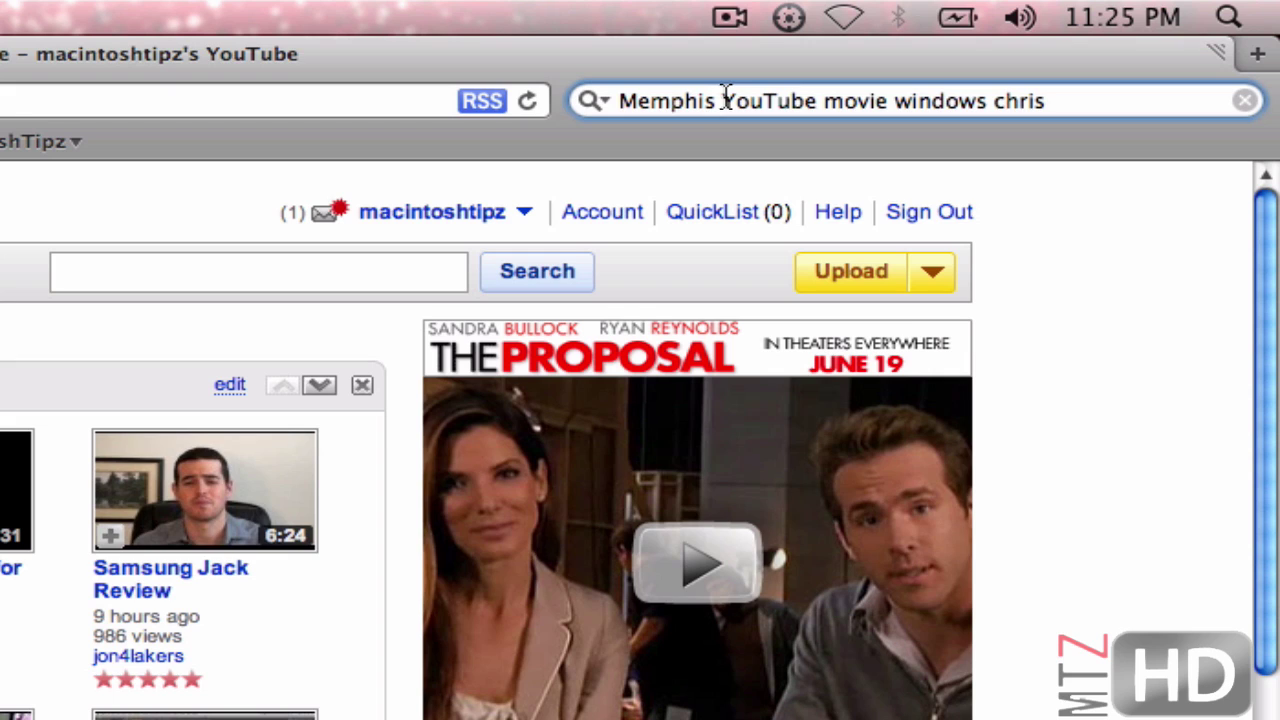
Forward-delete "YouTube movie windows chris" from the web search text, keeping only "Memphis".
{"action": "key", "text": "Delete"}
{"action": "key", "text": "Delete"}
{"action": "key", "text": "Delete"}
{"action": "key", "text": "Delete"}
{"action": "key", "text": "Delete"}
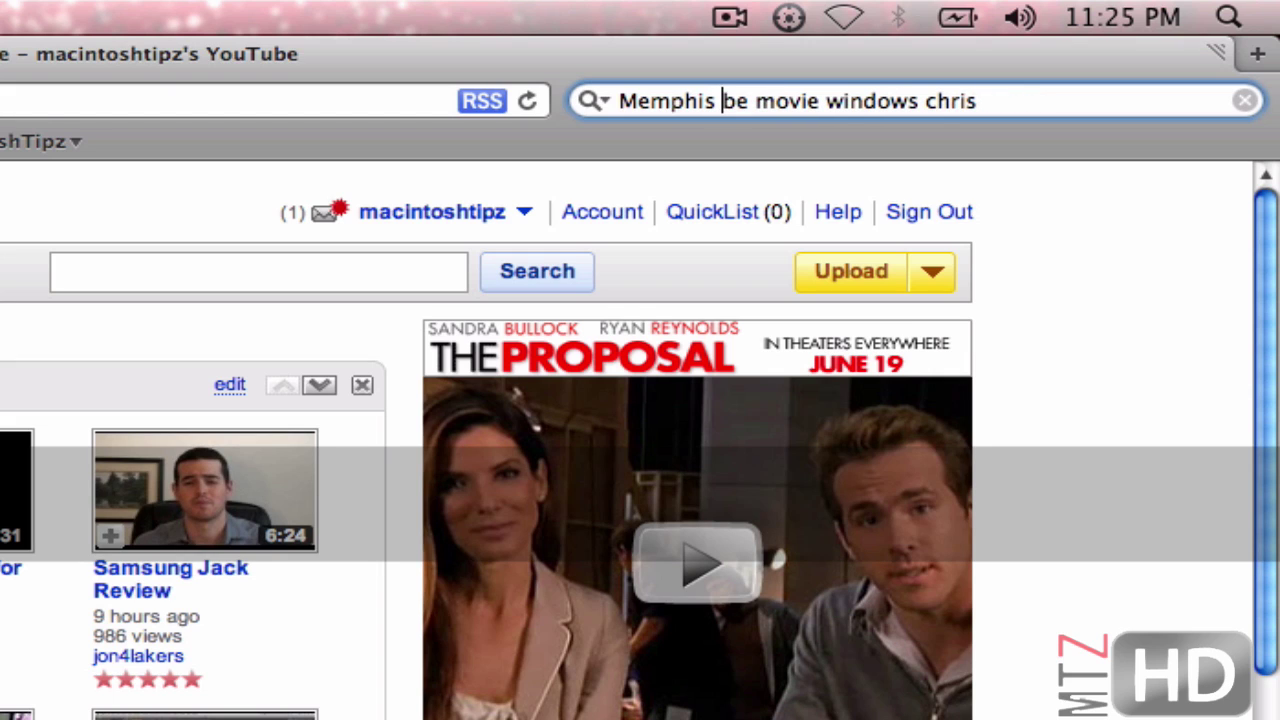
{"action": "key", "text": "Delete"}
{"action": "key", "text": "Delete"}
{"action": "key", "text": "Delete"}
{"action": "key", "text": "Delete"}
{"action": "key", "text": "Delete"}
{"action": "key", "text": "Delete"}
{"action": "key", "text": "Delete"}
{"action": "key", "text": "Delete"}
{"action": "key", "text": "Delete"}
{"action": "key", "text": "Delete"}
{"action": "key", "text": "Delete"}
{"action": "key", "text": "Delete"}
{"action": "key", "text": "Delete"}
{"action": "key", "text": "Delete"}
{"action": "key", "text": "Delete"}
{"action": "key", "text": "Delete"}
{"action": "key", "text": "Delete"}
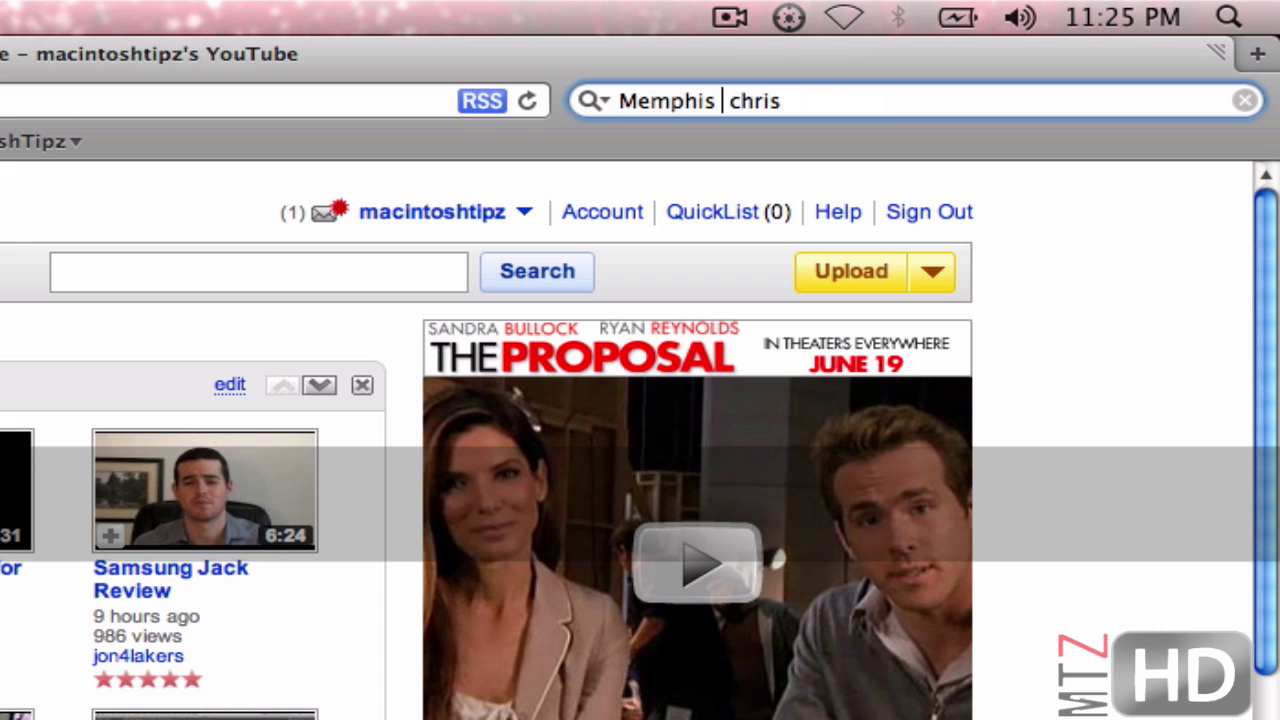
{"action": "key", "text": "Delete"}
{"action": "key", "text": "Delete"}
{"action": "key", "text": "Delete"}
{"action": "key", "text": "Delete"}
{"action": "key", "text": "Delete"}
Run the web search for "Memphis" and open the City Of Memphis website from the results.
{"action": "key", "text": "Return"}
{"action": "scroll", "coordinate": [35, 345], "scroll_direction": "down", "scroll_amount": 5}
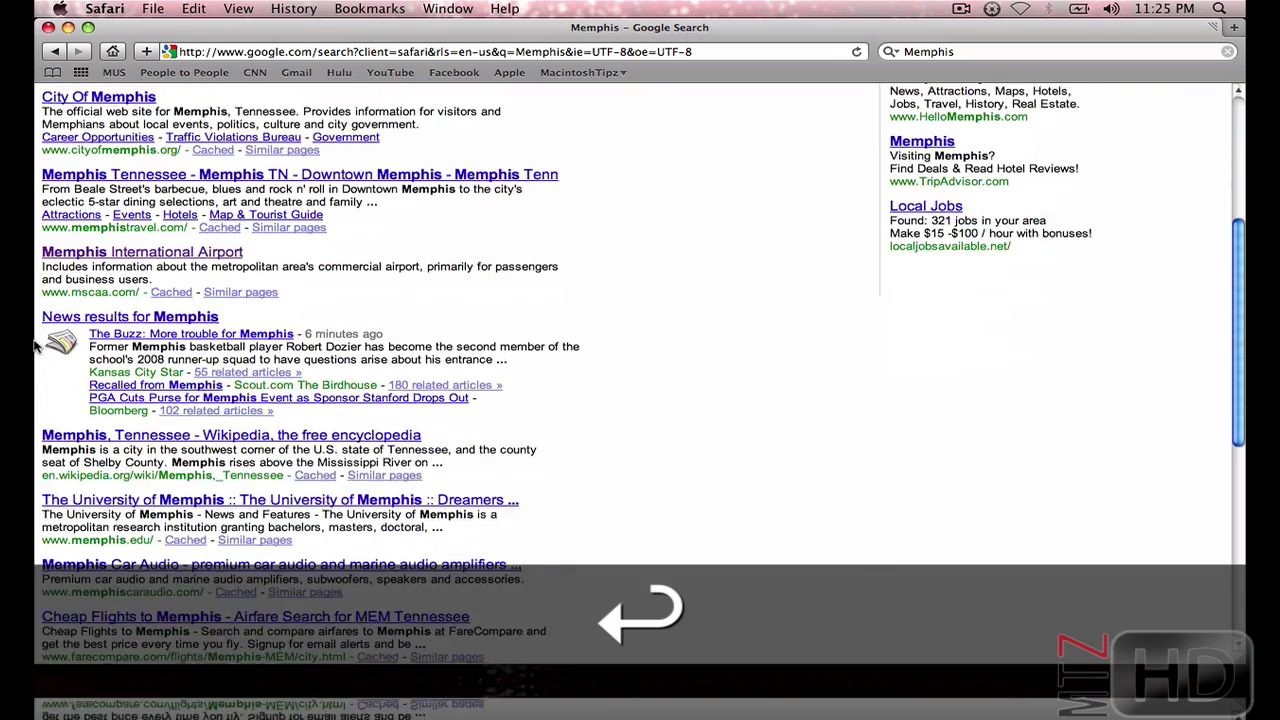
{"action": "scroll", "coordinate": [35, 345], "scroll_direction": "up", "scroll_amount": 3}
{"action": "left_click", "coordinate": [100, 197]}
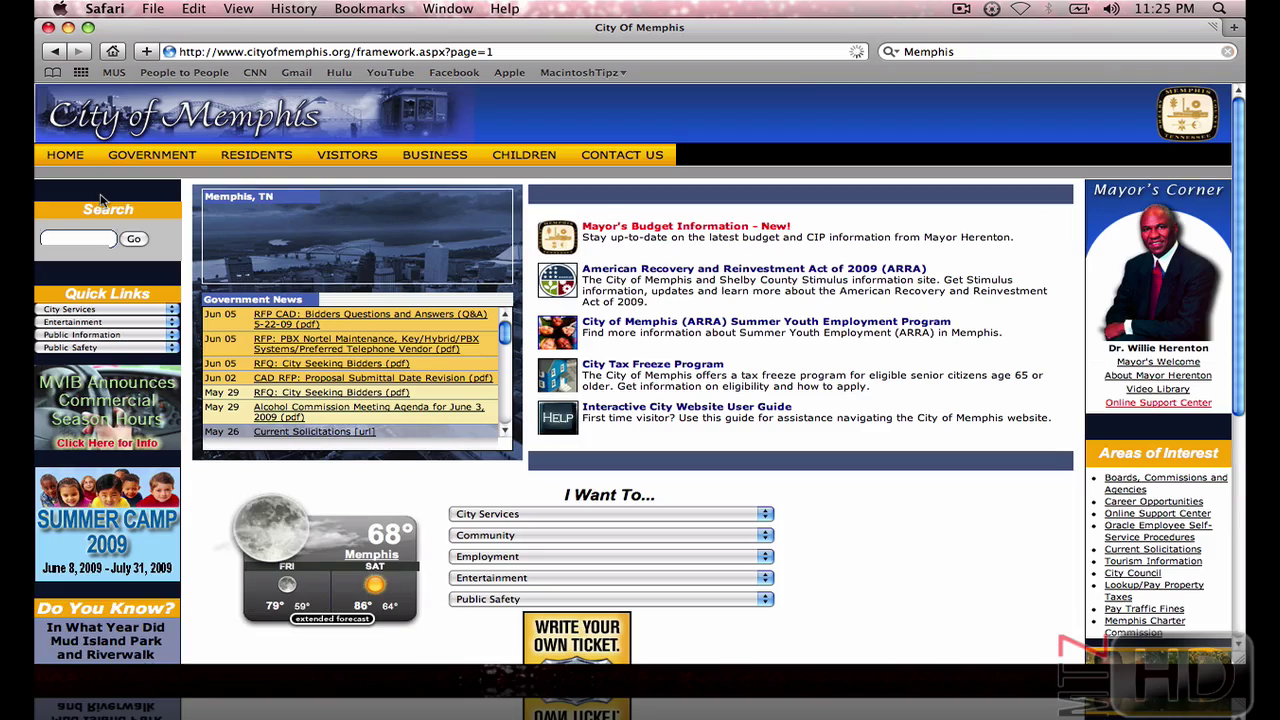
Quit Safari and capture a screenshot of the entire desktop.
{"action": "key", "text": "super+q"}
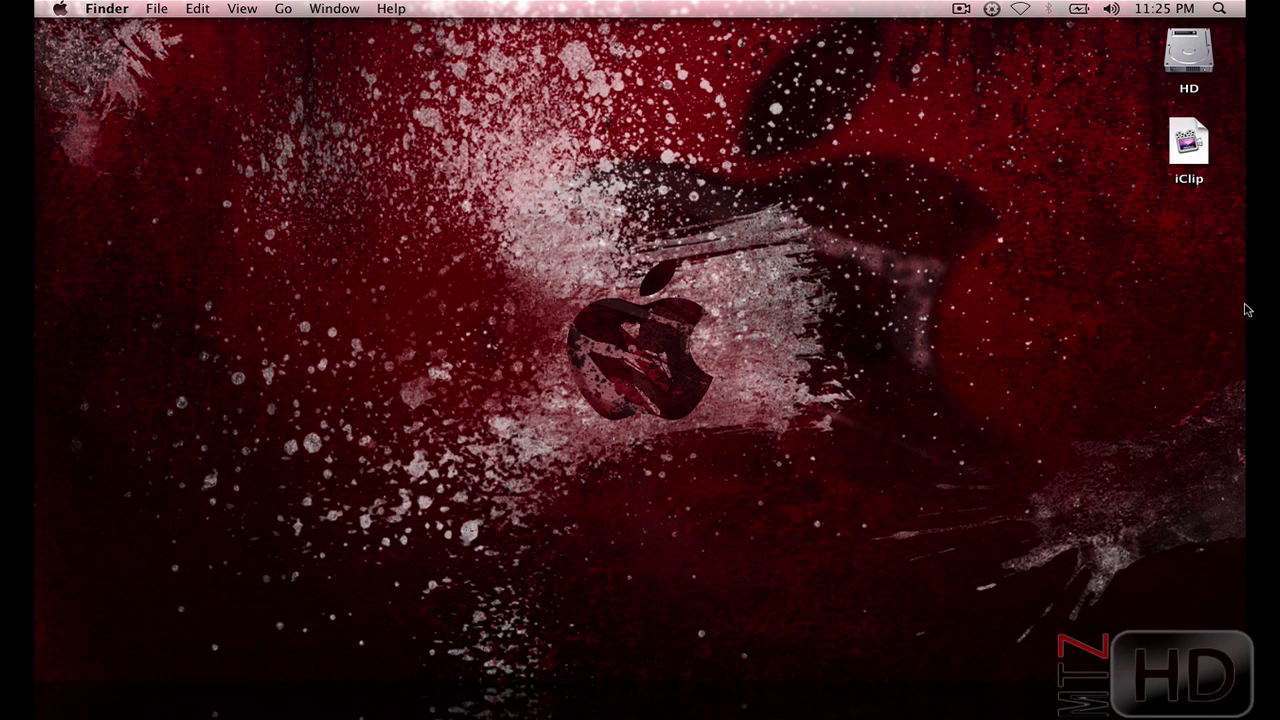
{"action": "key", "text": "super+shift"}
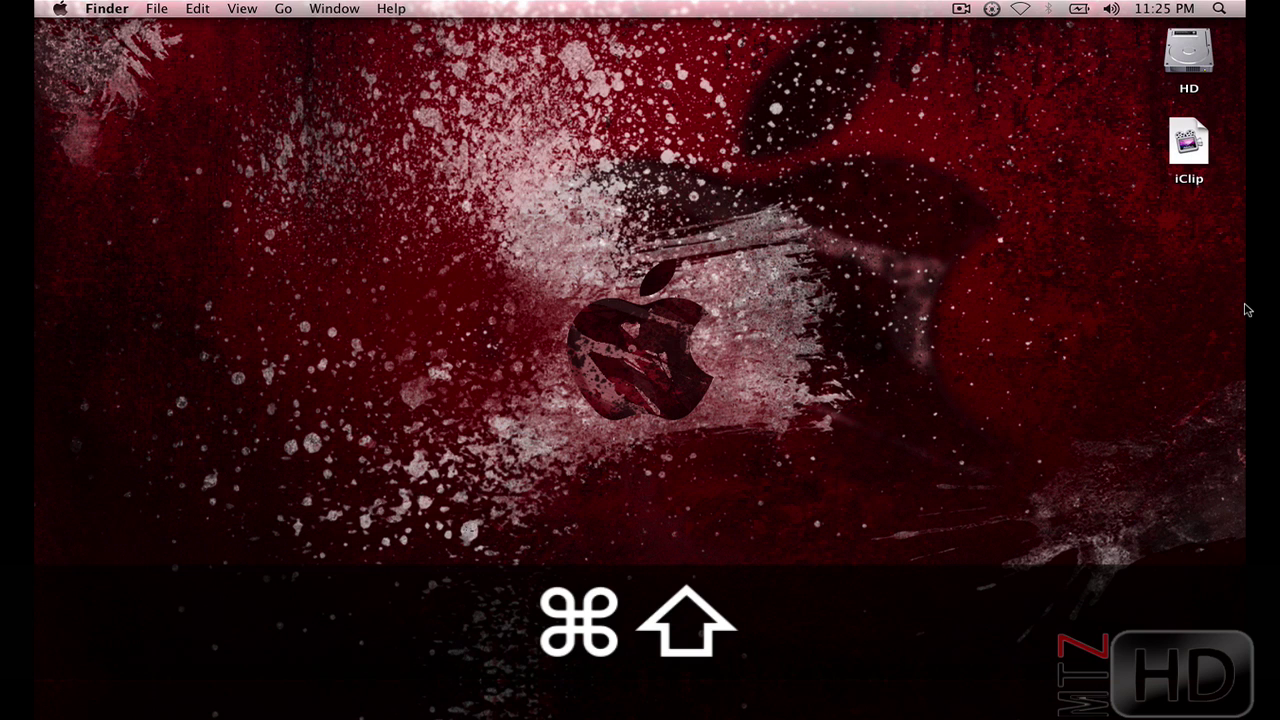
{"action": "key", "text": "super+shift+3"}
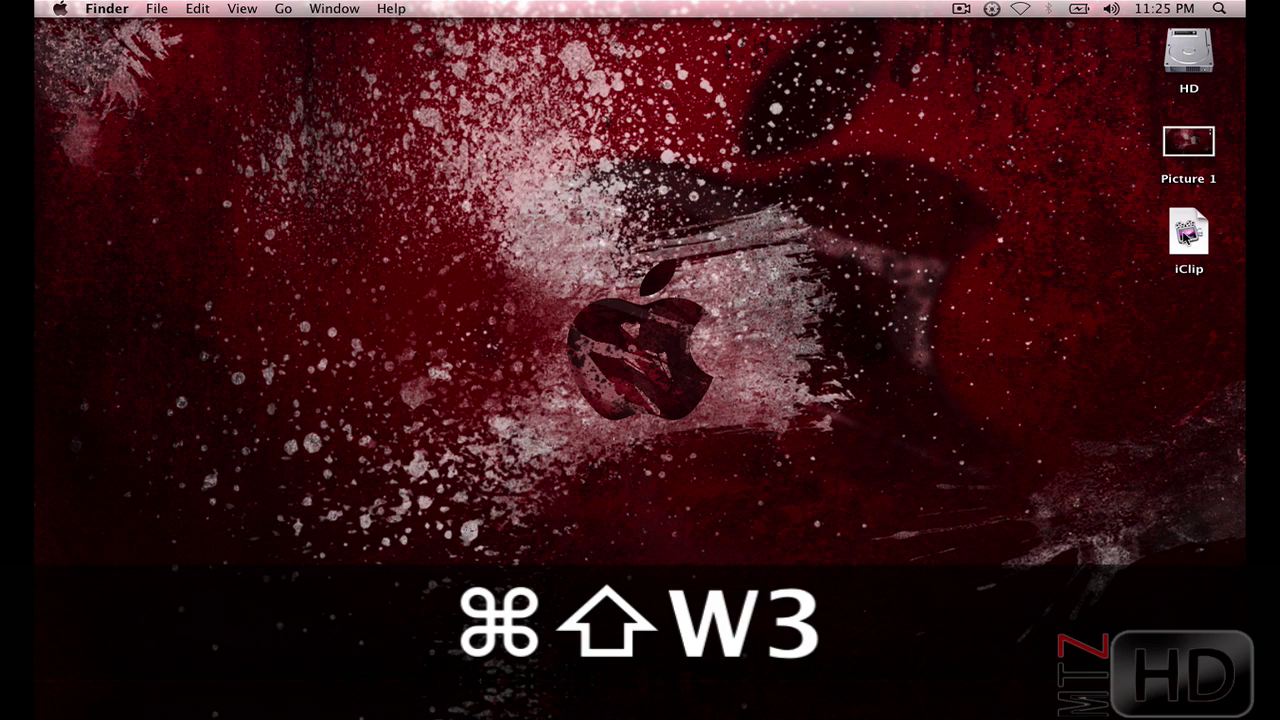
Preview the Picture 1 screenshot with Quick Look and close the preview.
{"action": "left_click", "coordinate": [1190, 177]}
{"action": "key", "text": "space"}
{"action": "key", "text": "space"}
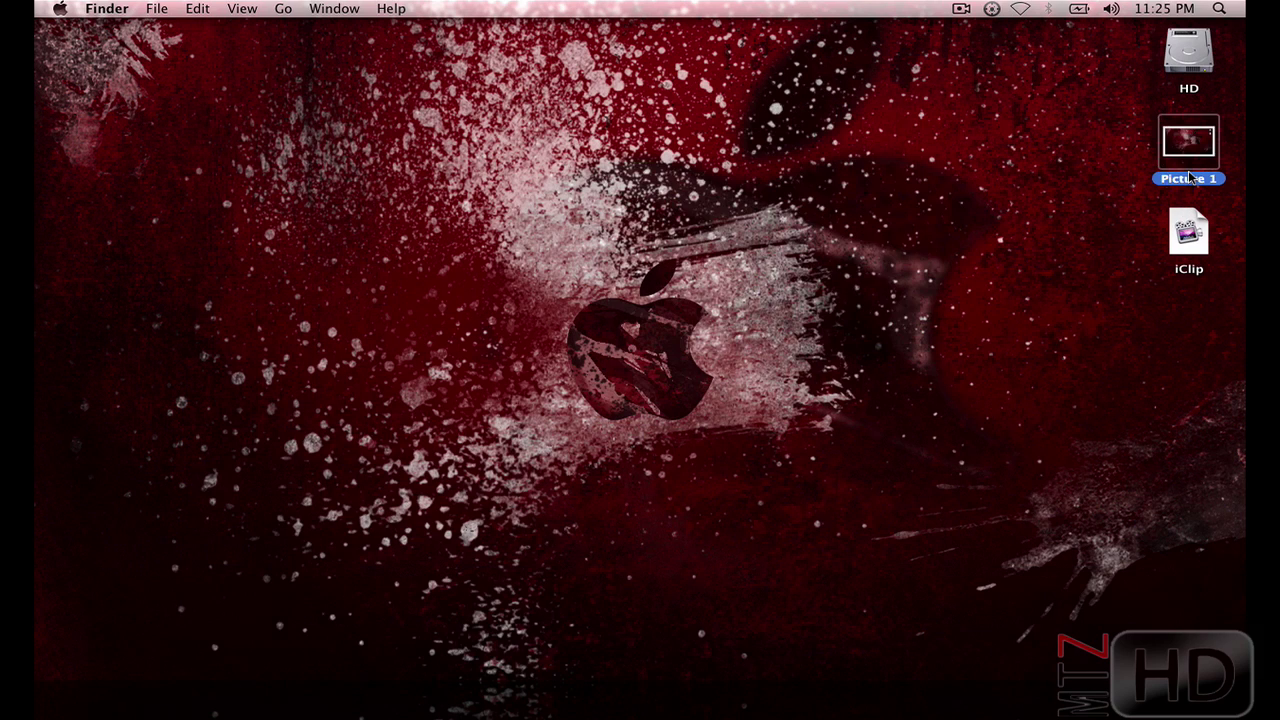
Capture a screenshot of only the desktop region containing the menu bar status icons and the HD, Picture 1 and iClip icons.
{"action": "left_click", "coordinate": [957, 180]}
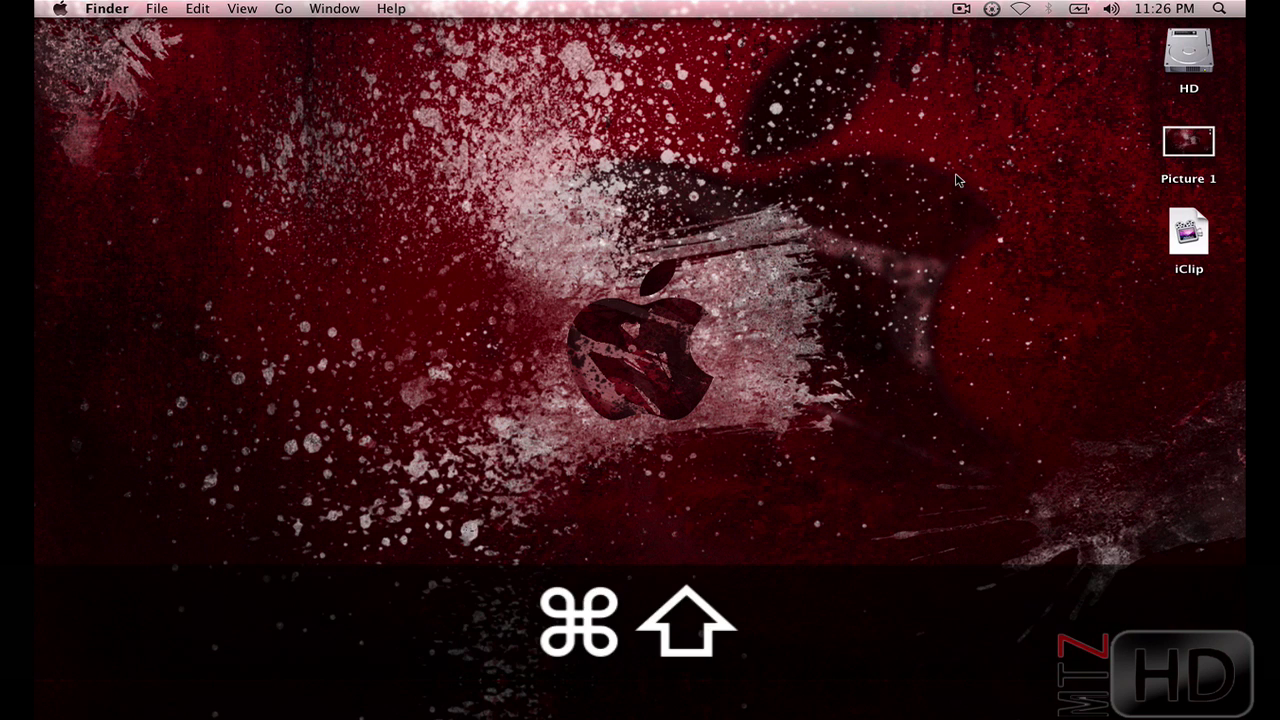
{"action": "key", "text": "super+shift+4"}
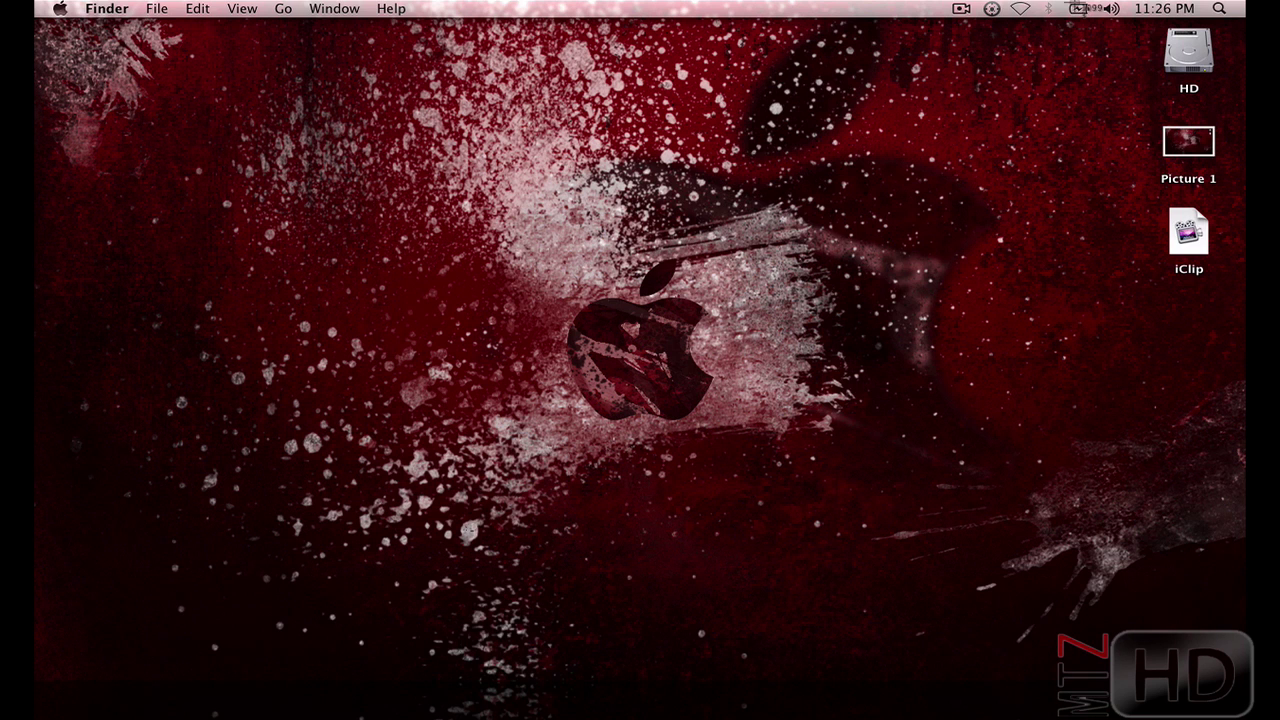
{"action": "left_click_drag", "start_coordinate": [962, 8], "coordinate": [1245, 324]}
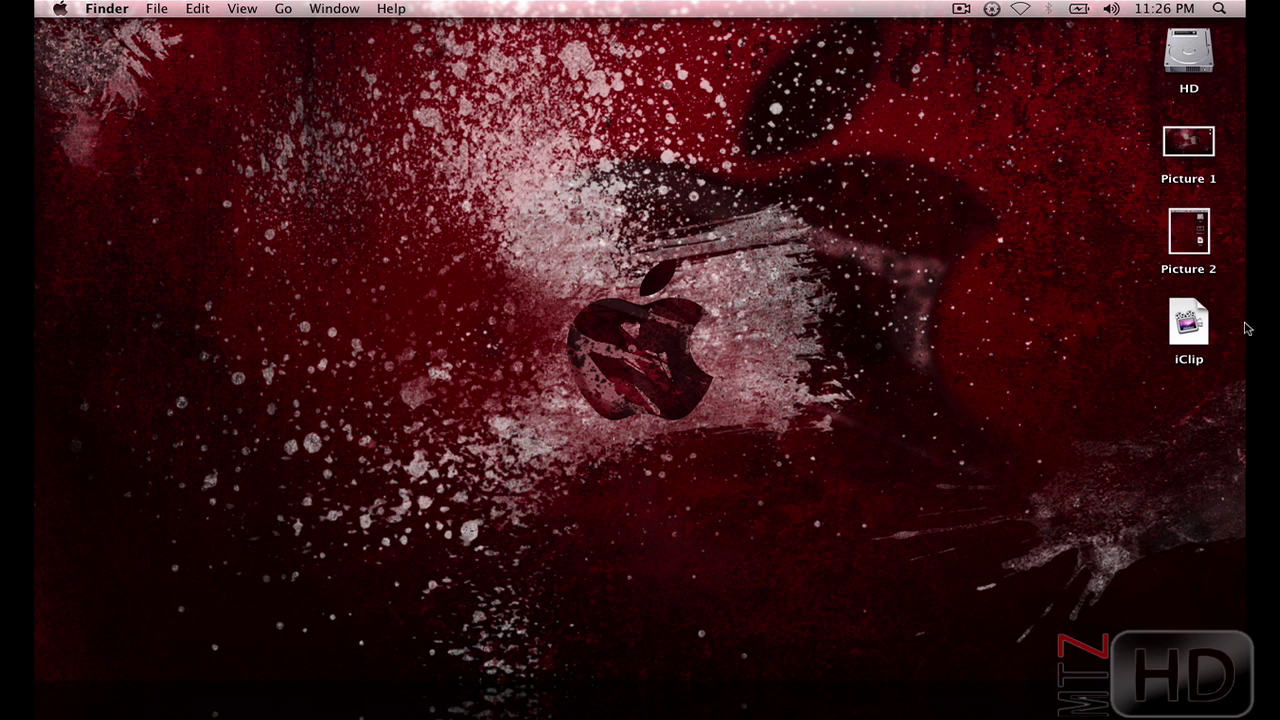
Compare the two screenshots in Quick Look, previewing Picture 2, Picture 1 and Picture 2 again.
{"action": "left_click", "coordinate": [1199, 257]}
{"action": "key", "text": "space"}
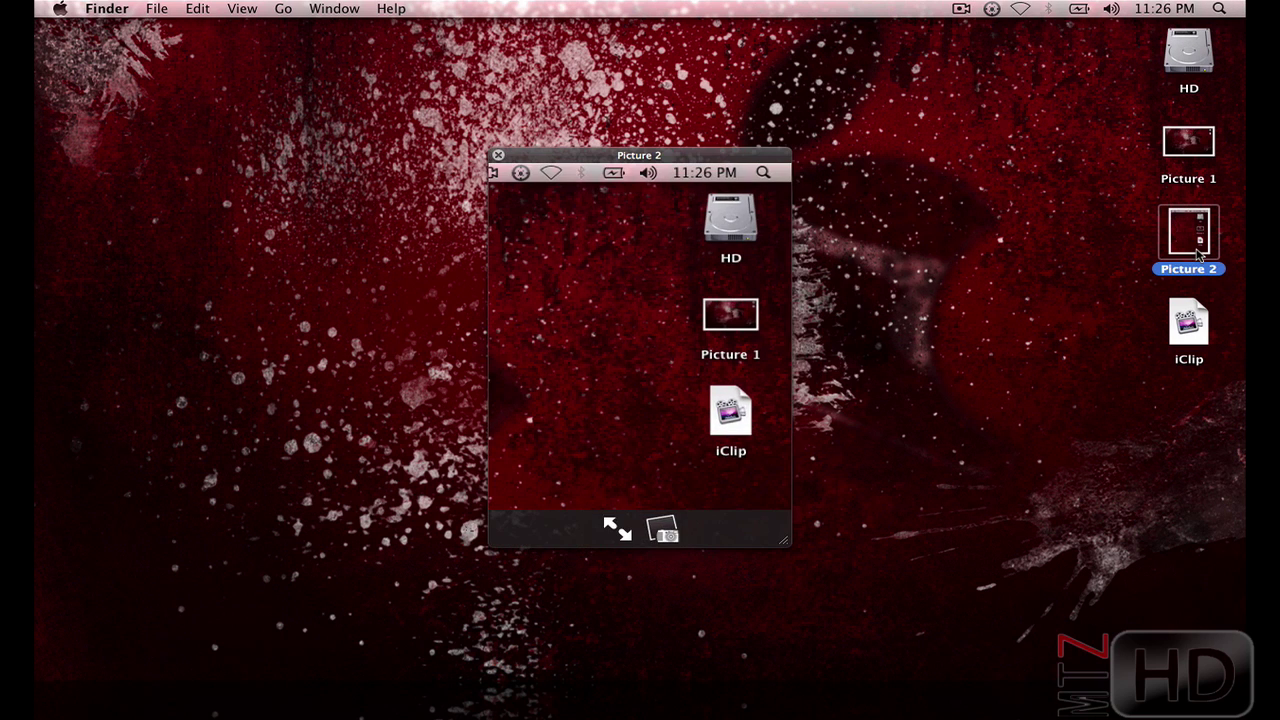
{"action": "key", "text": "space"}
{"action": "left_click", "coordinate": [1191, 169]}
{"action": "key", "text": "space"}
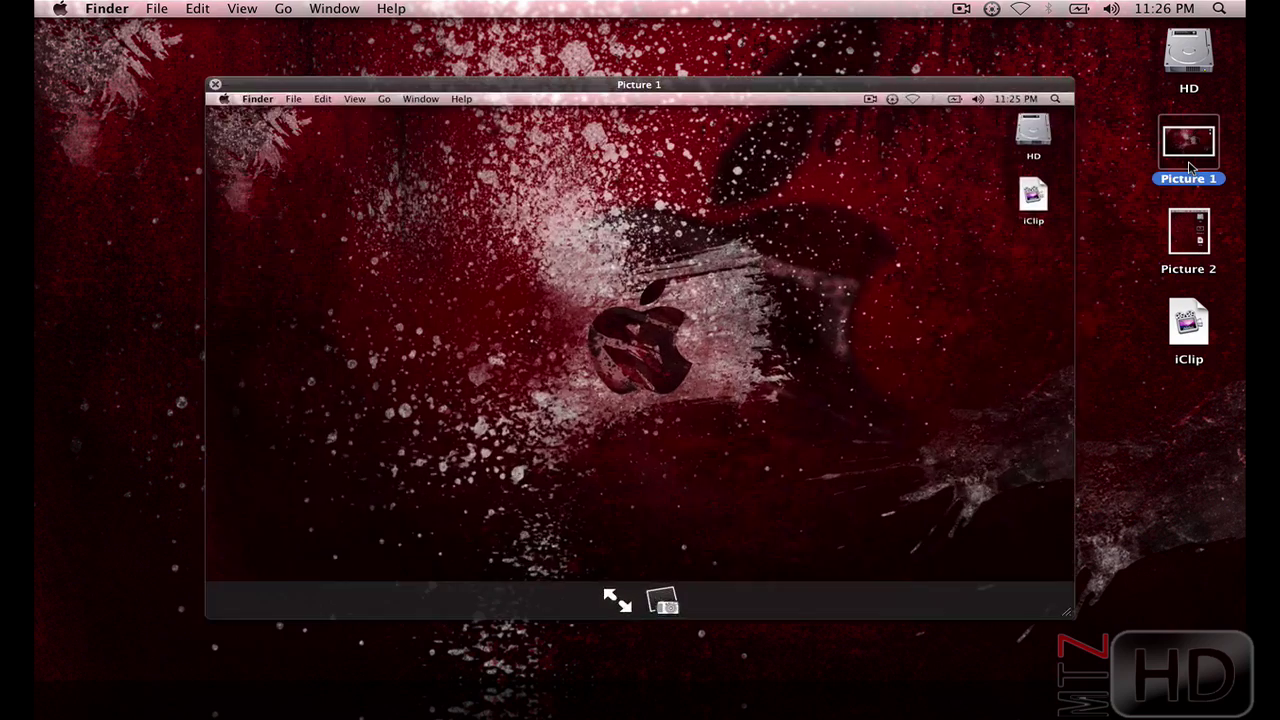
{"action": "key", "text": "space"}
{"action": "left_click", "coordinate": [1195, 255]}
{"action": "key", "text": "space"}
{"action": "key", "text": "space"}
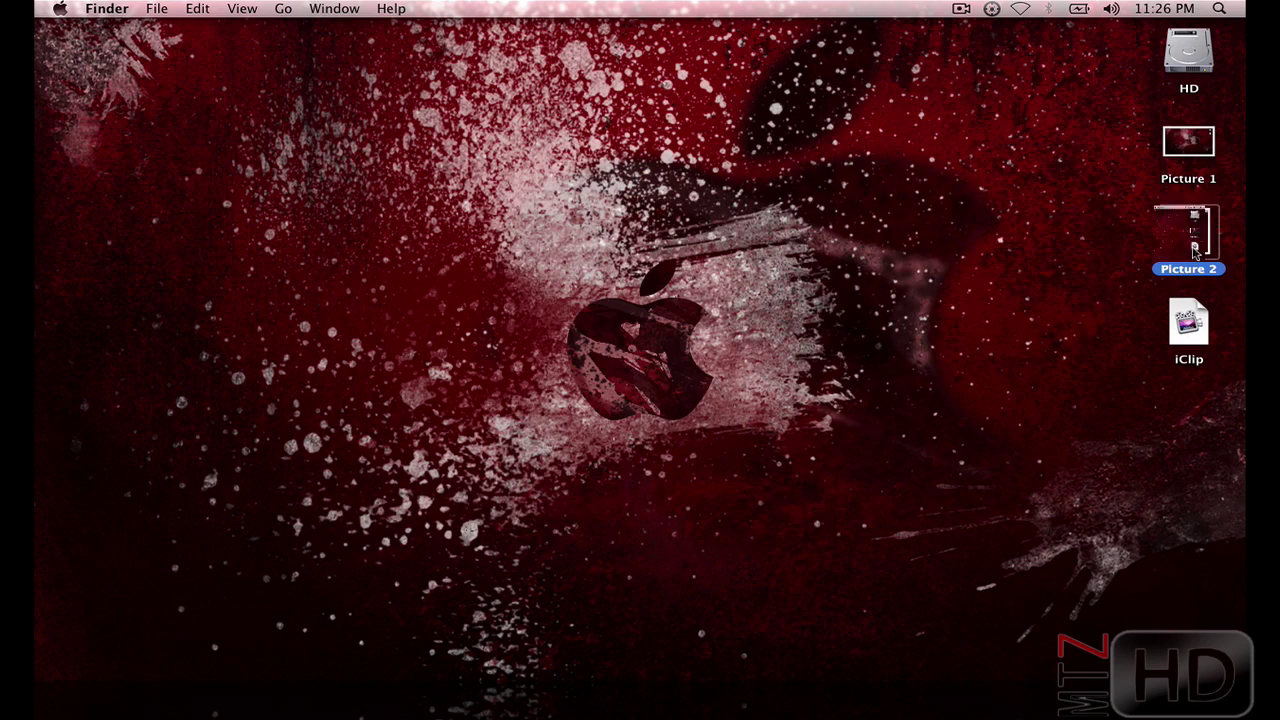
Move the Picture 1 and Picture 2 screenshots to the Trash and undo the deletion.
{"action": "left_click_drag", "start_coordinate": [1133, 158], "coordinate": [1234, 236]}
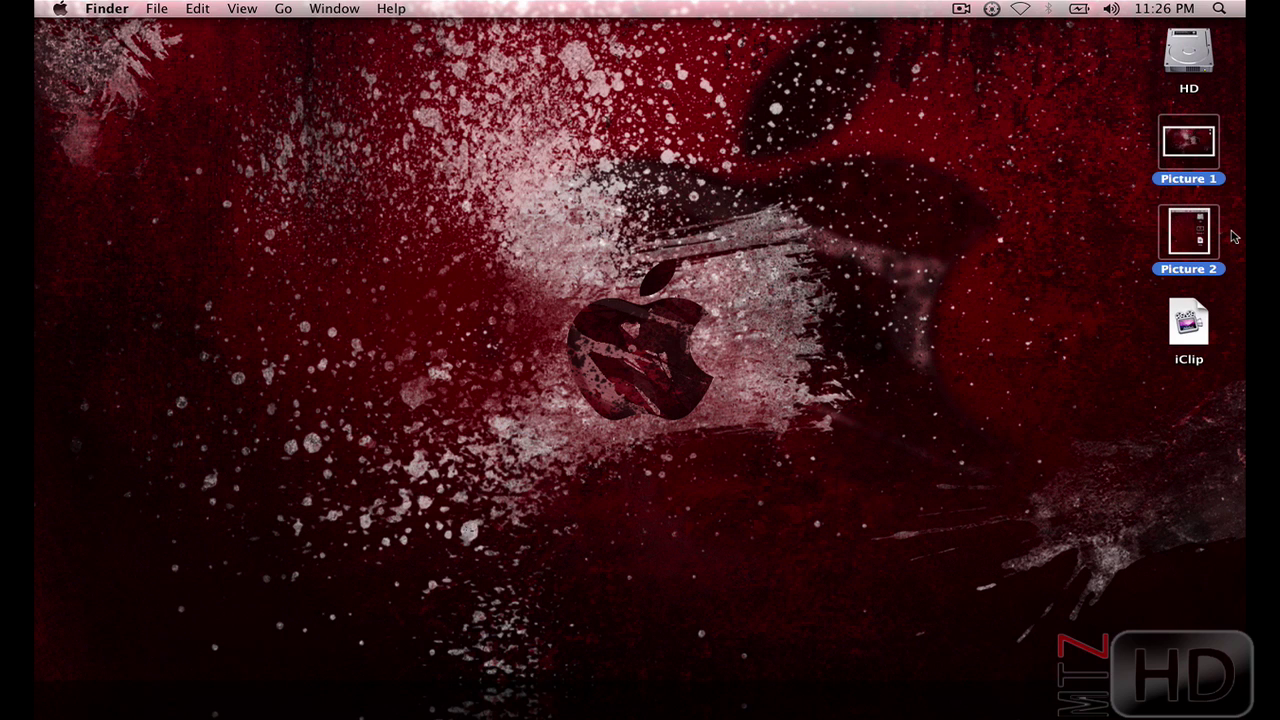
{"action": "key", "text": "super+BackSpace"}
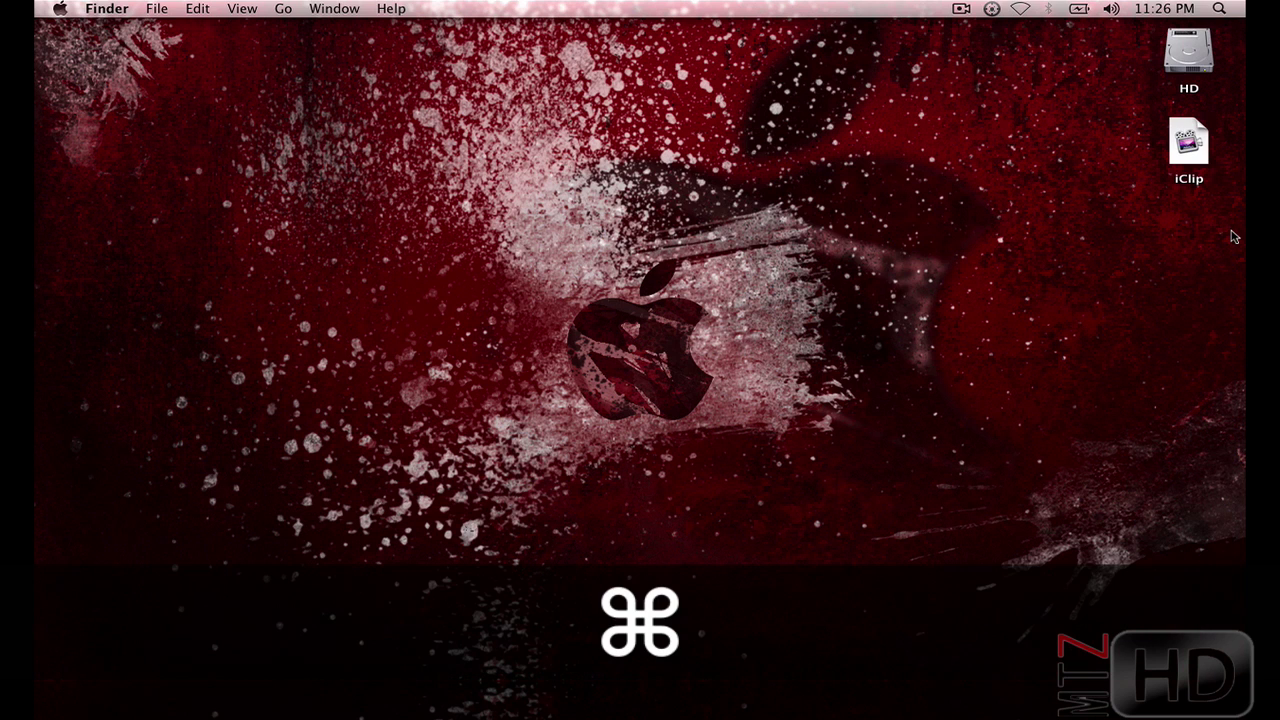
{"action": "key", "text": "super+z"}
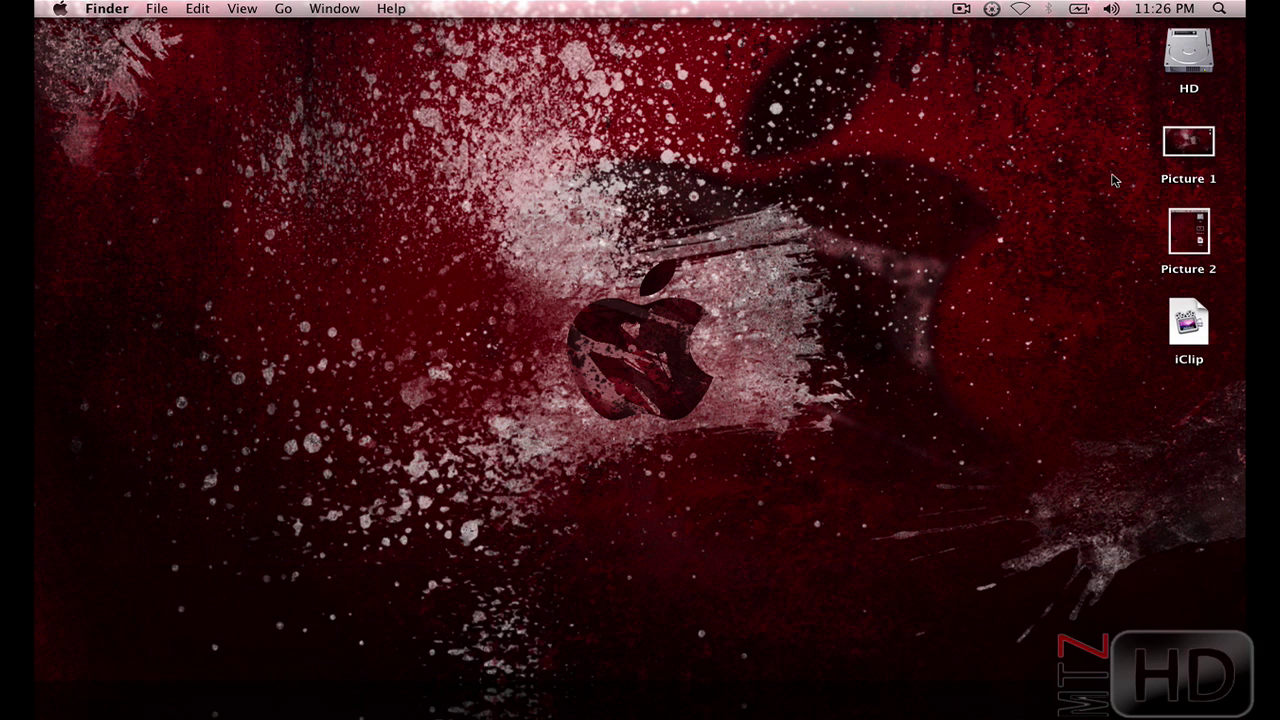
Create four new folders on the desktop, keeping their default names.
{"action": "key", "text": "super+shift+n"}
{"action": "key", "text": "super+shift+n"}
{"action": "key", "text": "super+shift+n"}
{"action": "key", "text": "super+shift+n"}
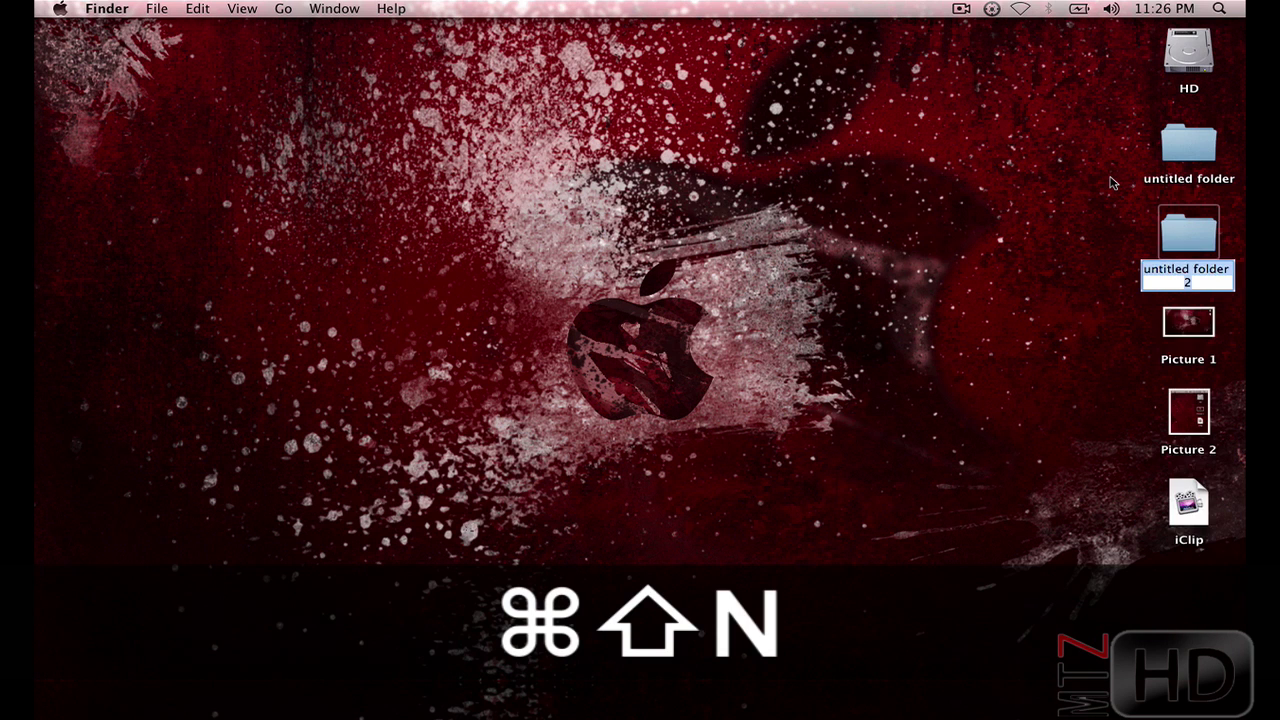
{"action": "left_click", "coordinate": [1160, 166]}
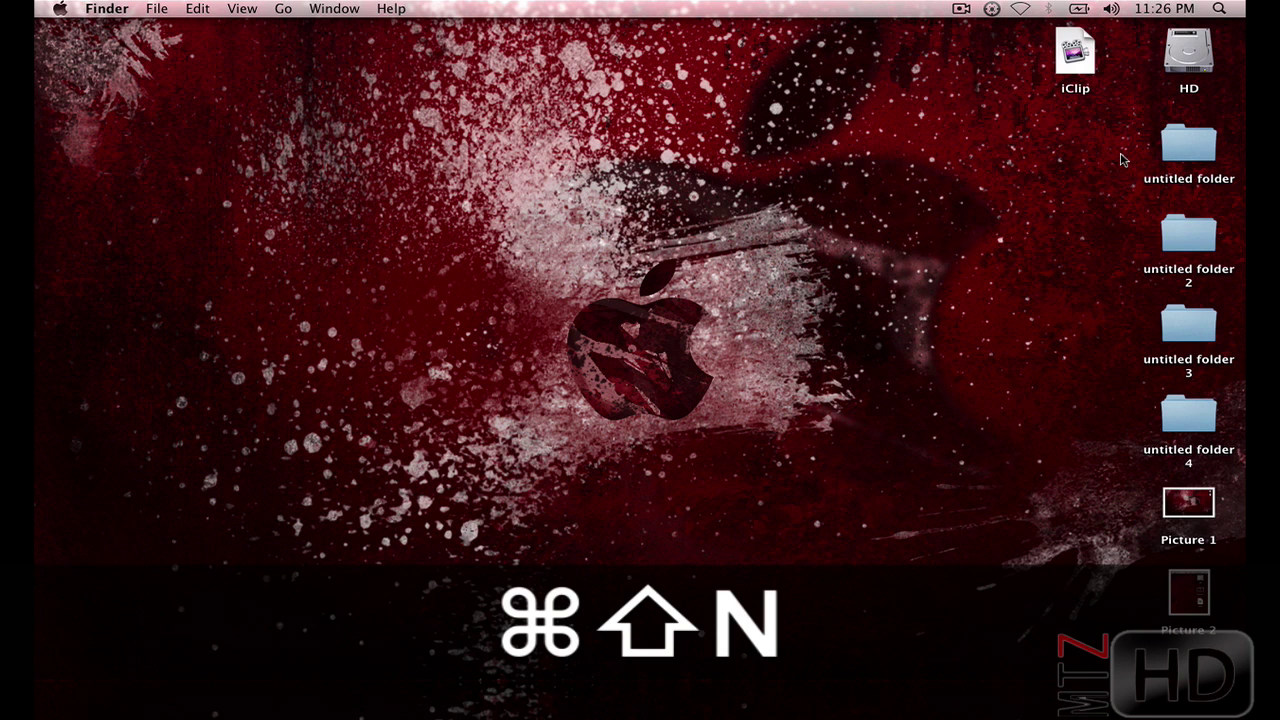
Select the four untitled folders as a group, clear the selection, and create a fifth folder on the desktop.
{"action": "left_click", "coordinate": [1200, 142]}
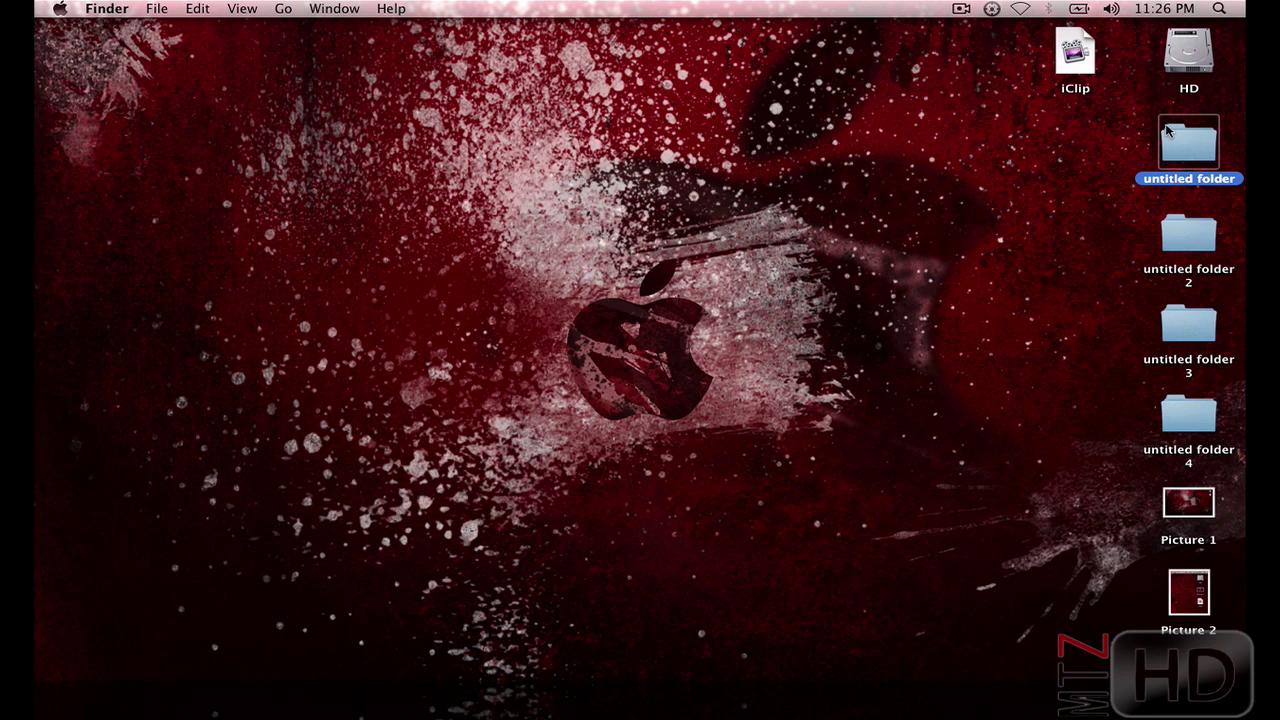
{"action": "left_click_drag", "start_coordinate": [1143, 117], "coordinate": [1232, 436]}
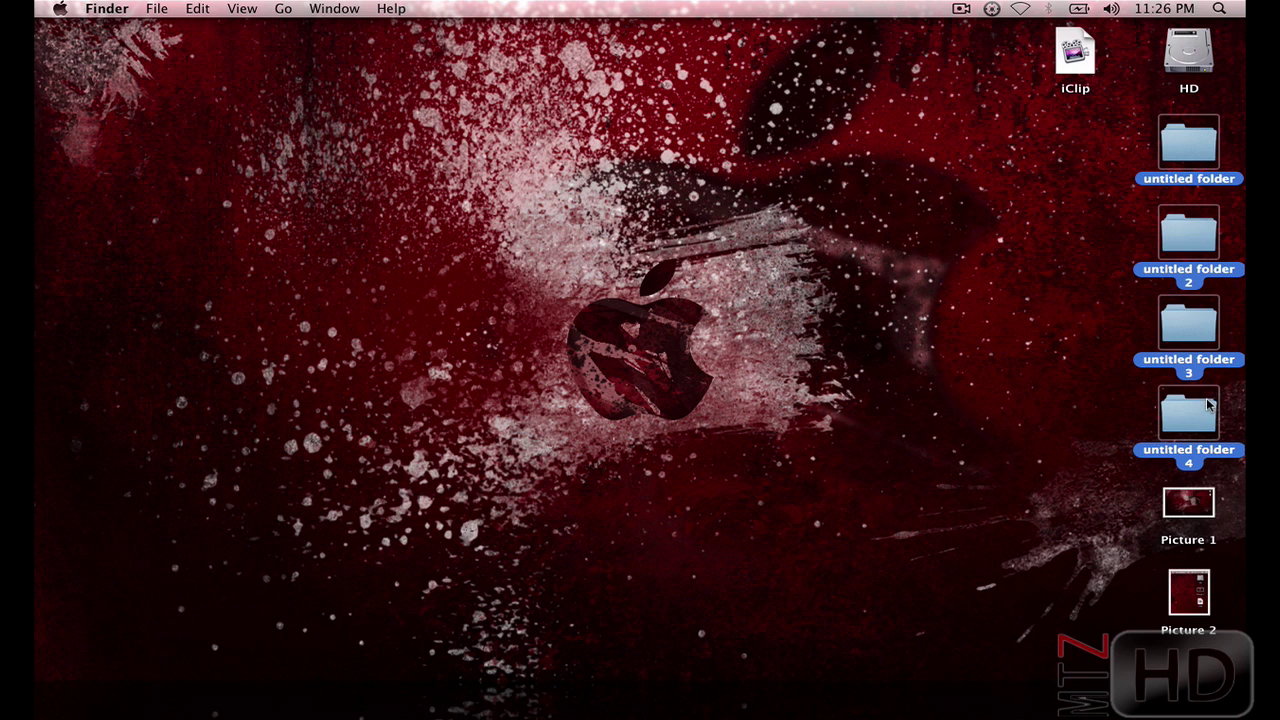
{"action": "left_click", "coordinate": [1062, 368]}
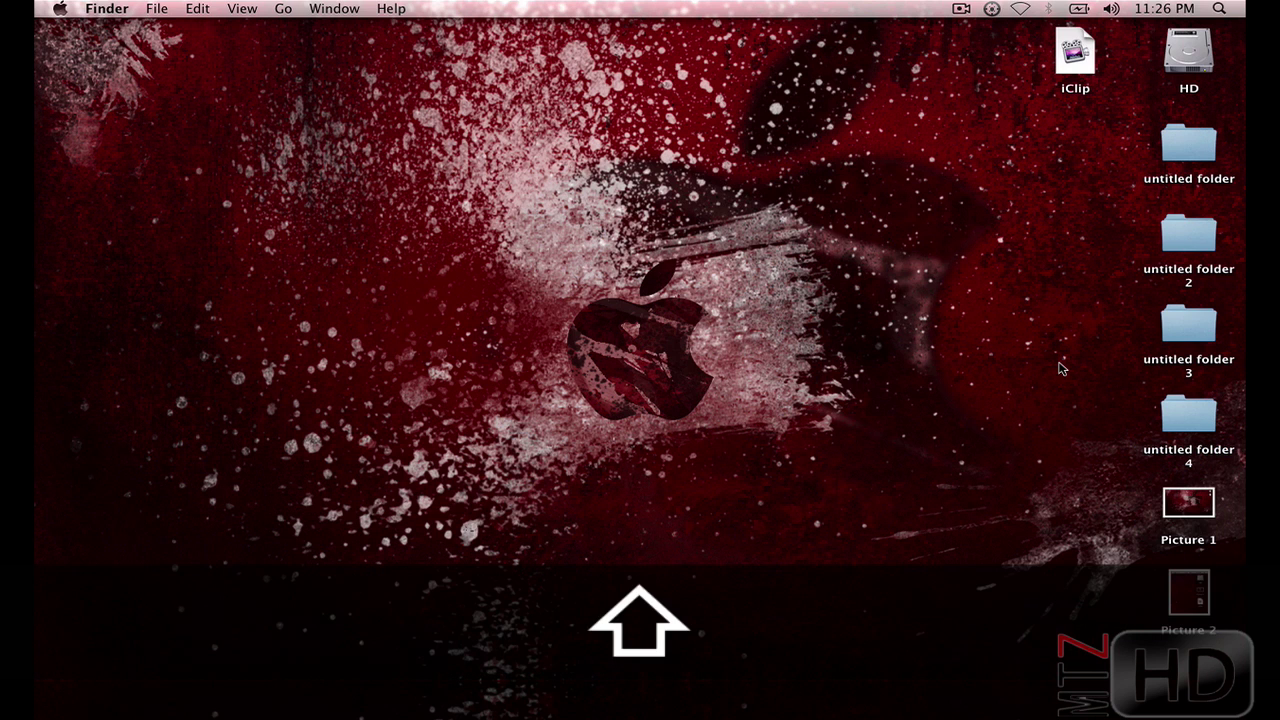
{"action": "key", "text": "super+shift+n"}
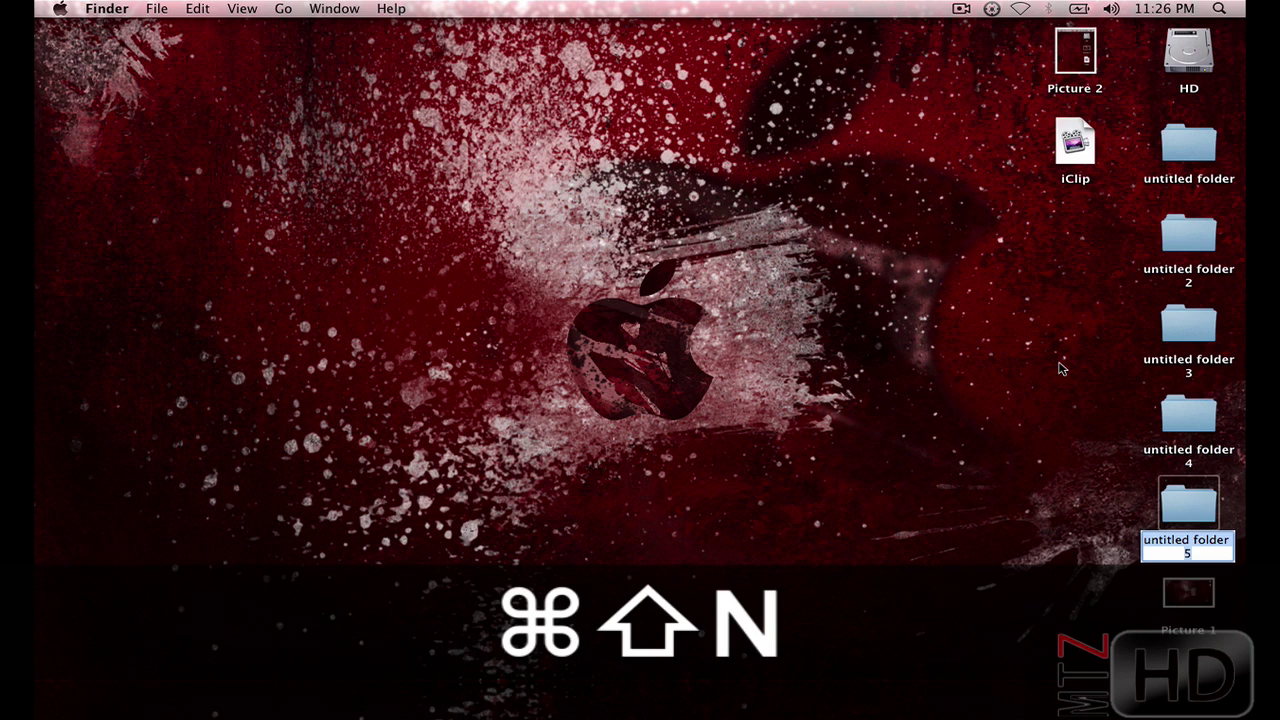
{"action": "key", "text": "Return"}
Move the five untitled folders and Picture 1 to the Trash as one extended selection, followed by Picture 2.
{"action": "left_click", "coordinate": [1209, 157]}
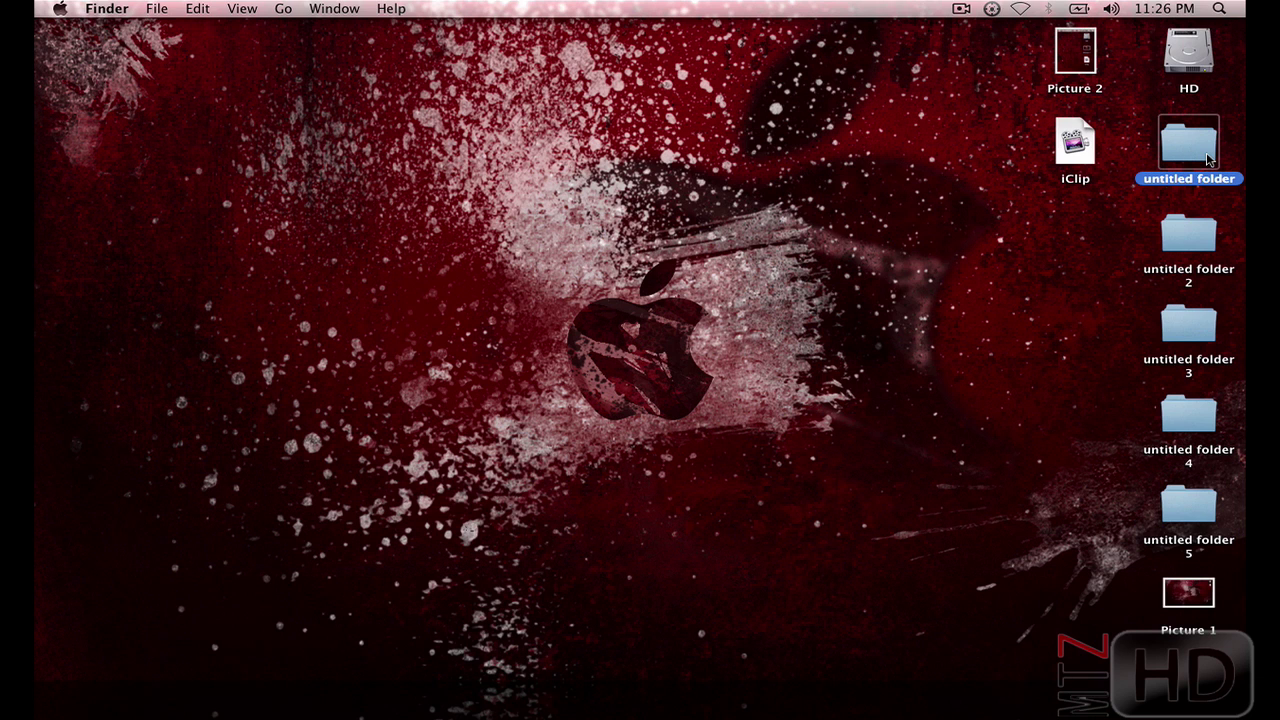
{"action": "key", "text": "shift"}
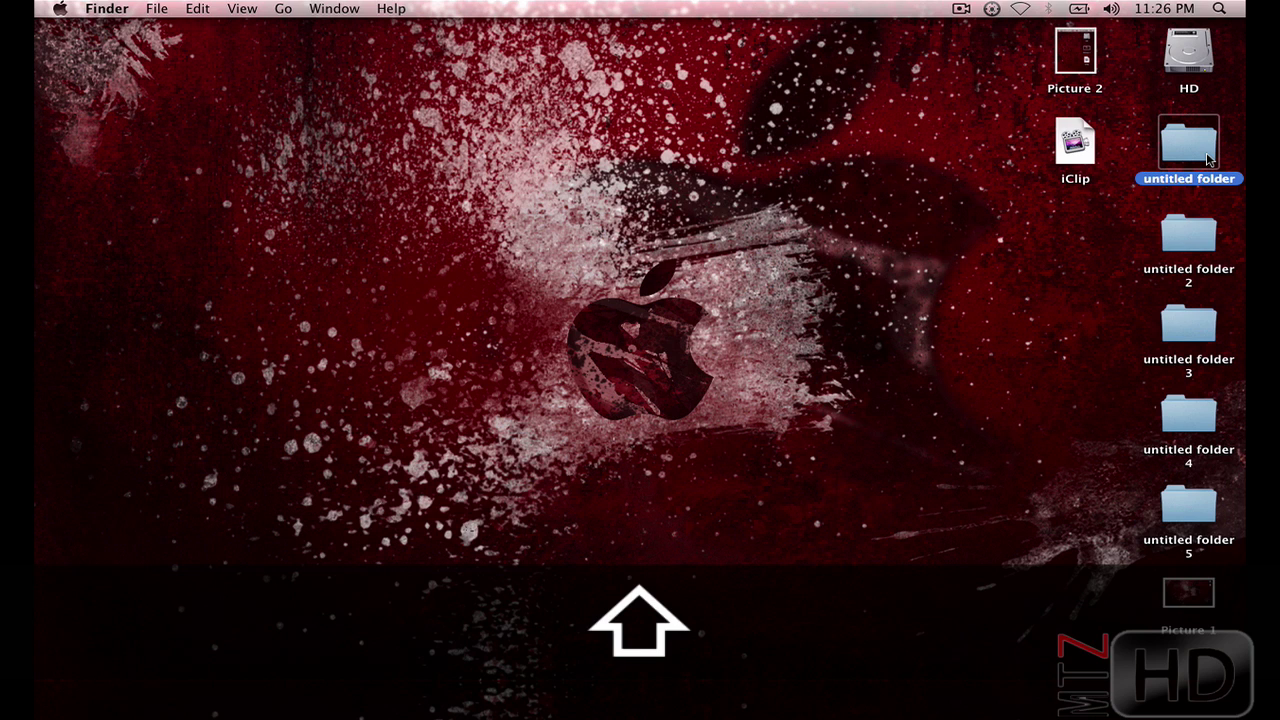
{"action": "key", "text": "shift+Down"}
{"action": "key", "text": "shift+Down"}
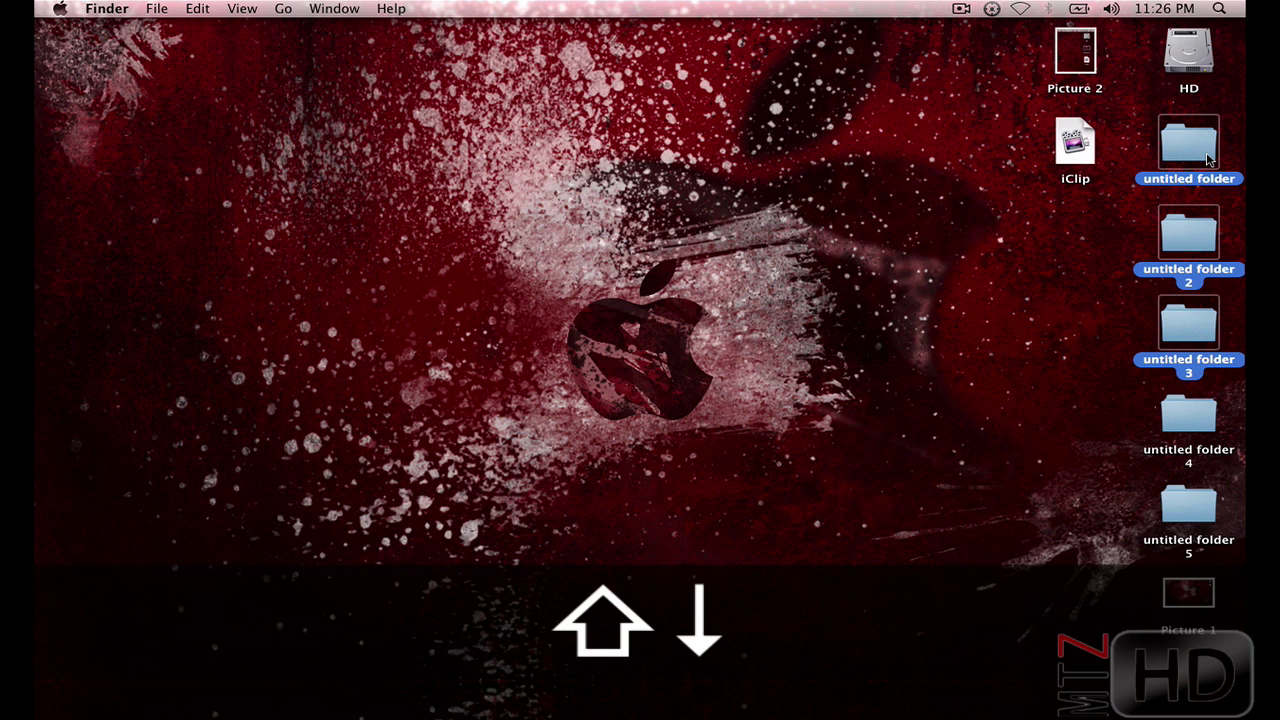
{"action": "key", "text": "shift+Down"}
{"action": "key", "text": "shift+Down"}
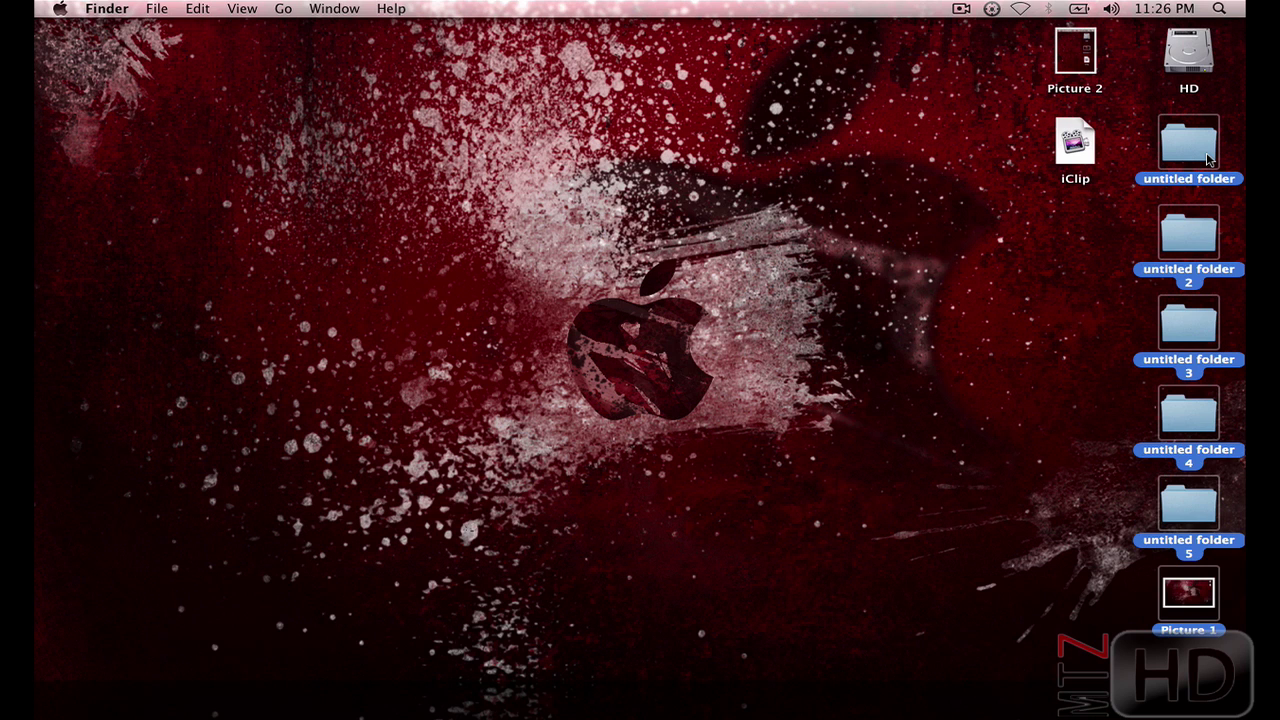
{"action": "key", "text": "super+BackSpace"}
{"action": "left_click", "coordinate": [1208, 158]}
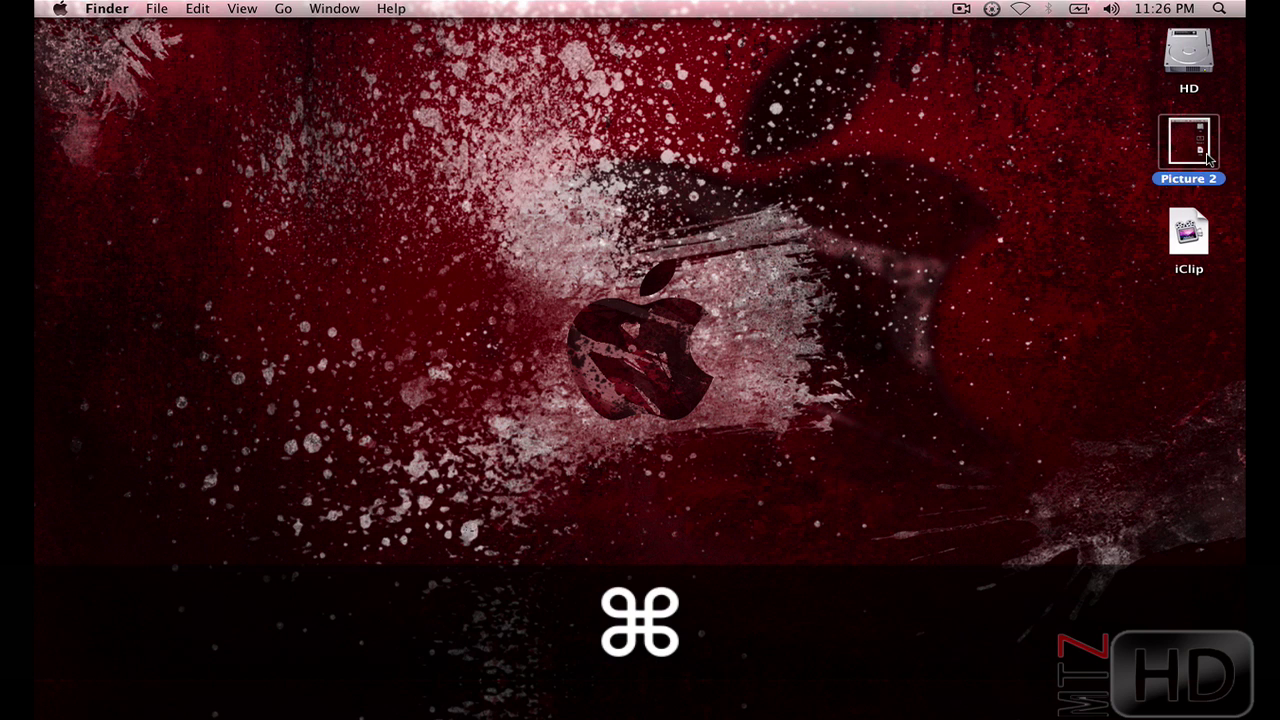
{"action": "key", "text": "super+BackSpace"}
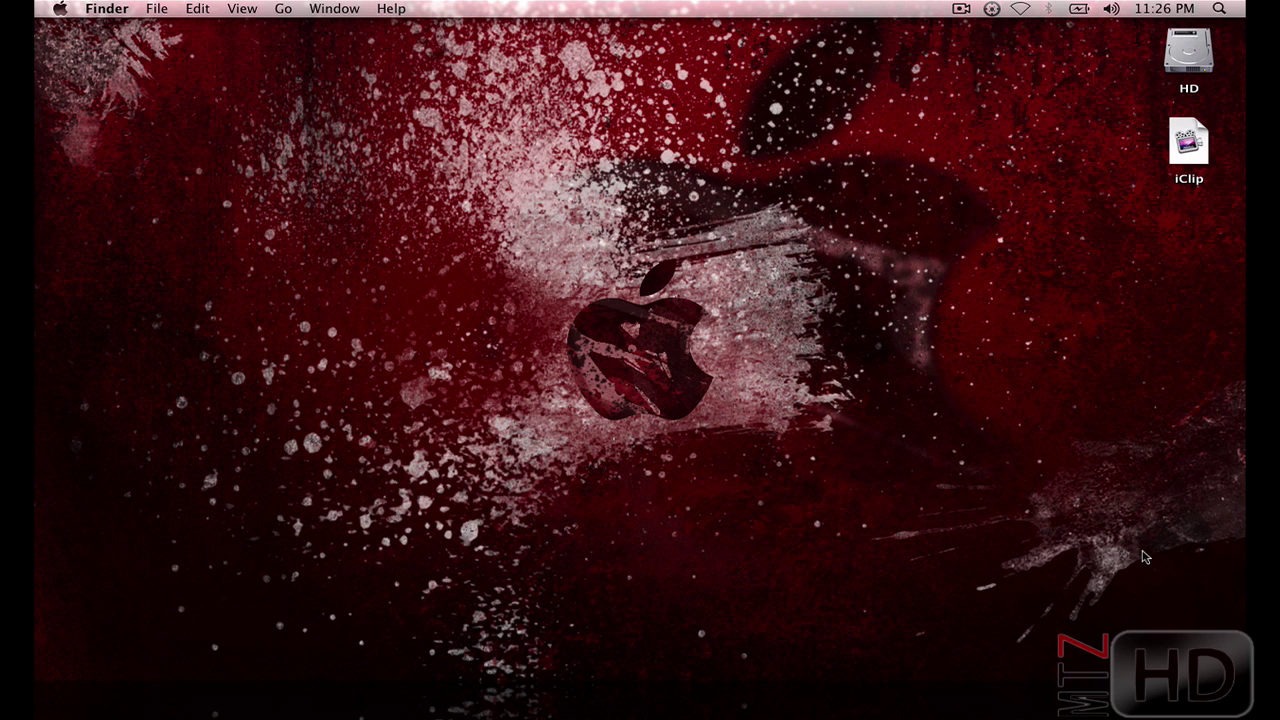
Empty the Trash and confirm the permanent deletion.
{"action": "mouse_move", "coordinate": [1234, 686]}
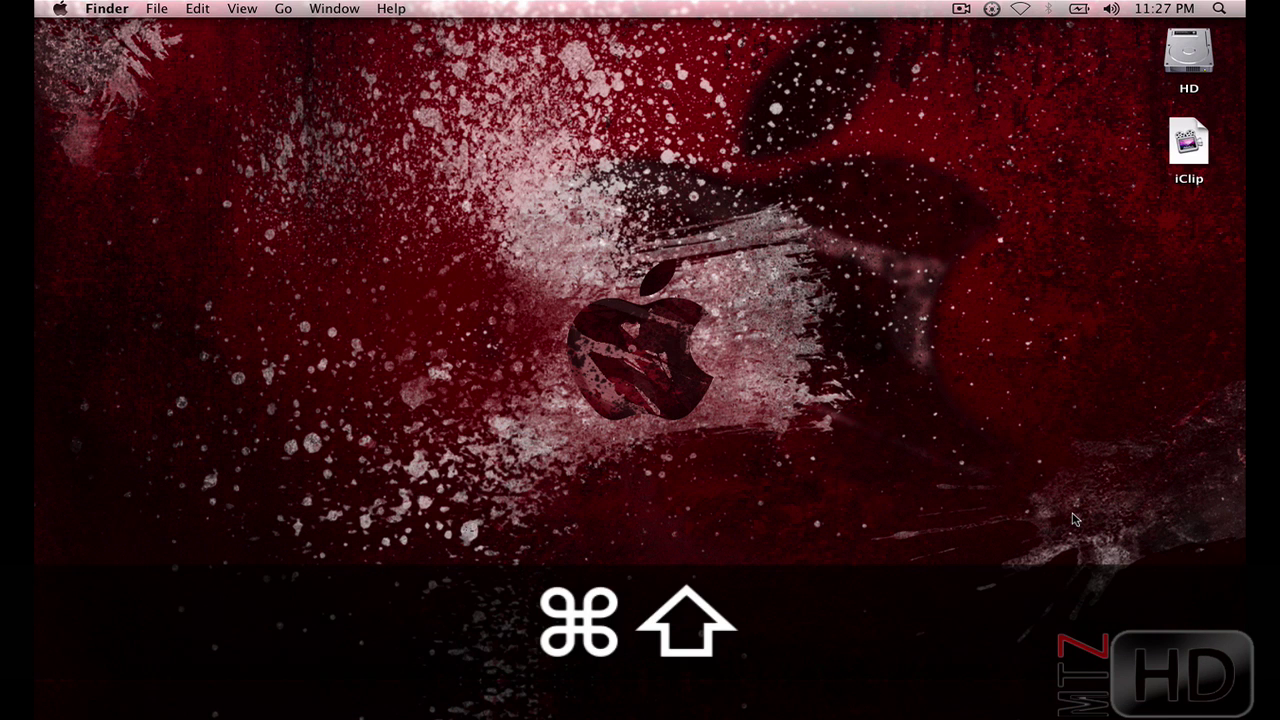
{"action": "key", "text": "super+shift+BackSpace"}
{"action": "key", "text": "Return"}
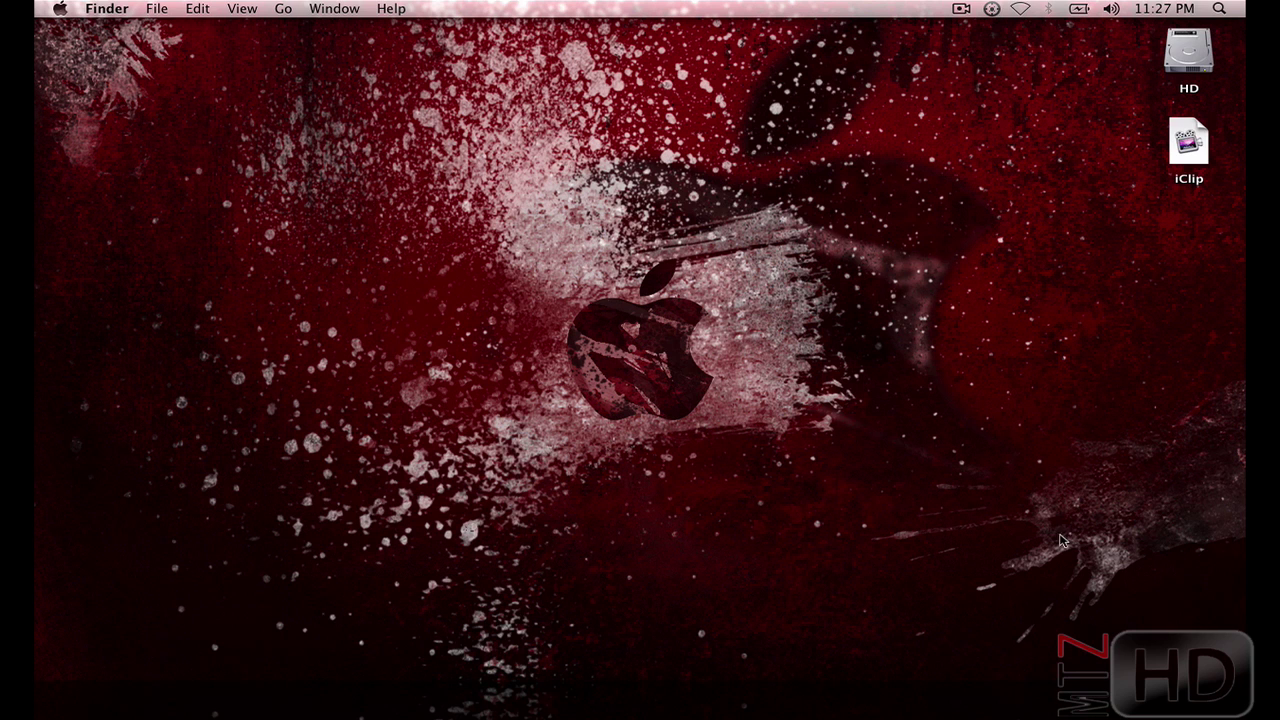
Switch to iMovie, search its music library for "save", and add Save My Life Instrumental to New Project 1.
{"action": "mouse_move", "coordinate": [990, 686]}
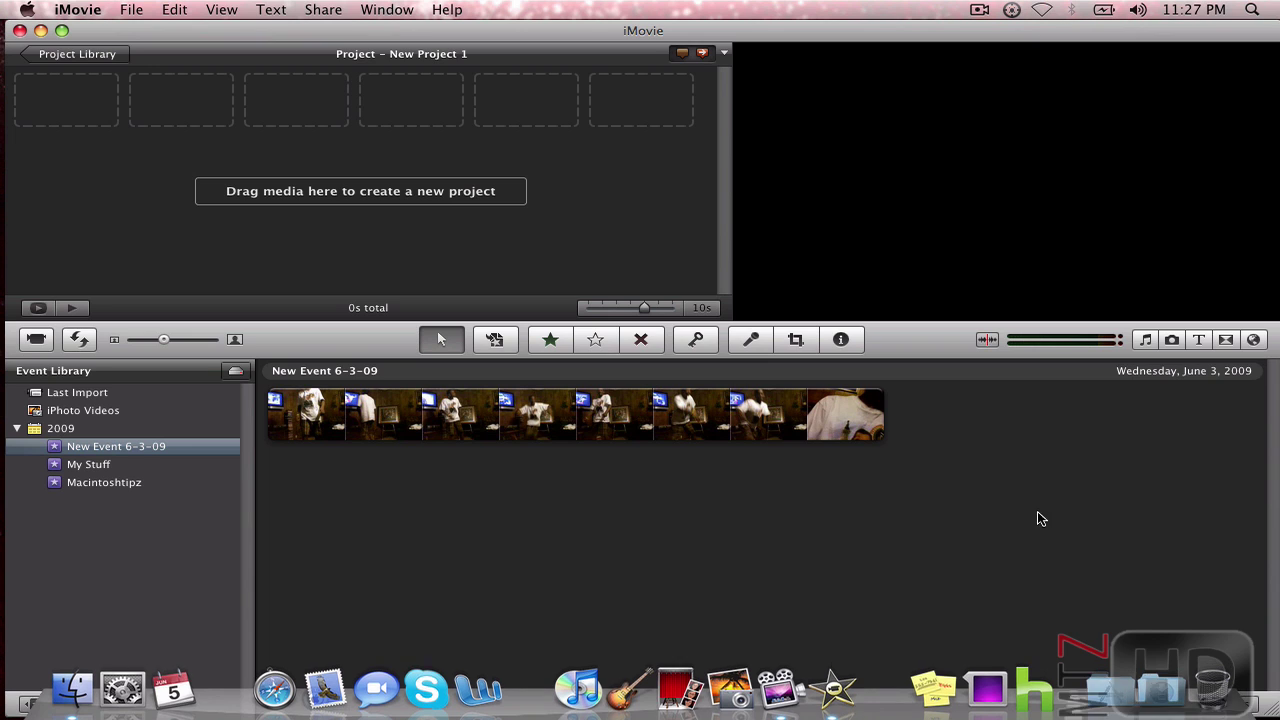
{"action": "left_click", "coordinate": [1147, 340]}
{"action": "left_click", "coordinate": [1009, 675]}
{"action": "type", "text": "save"}
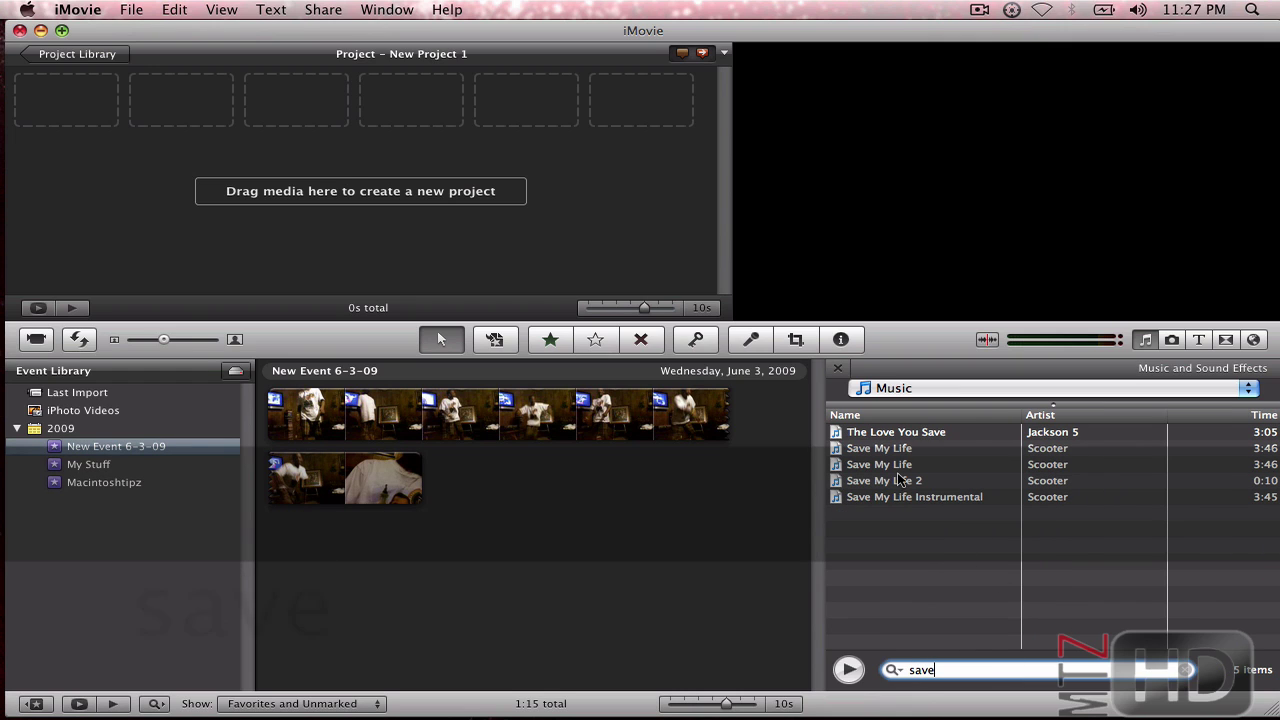
{"action": "left_click_drag", "start_coordinate": [912, 497], "coordinate": [250, 200]}
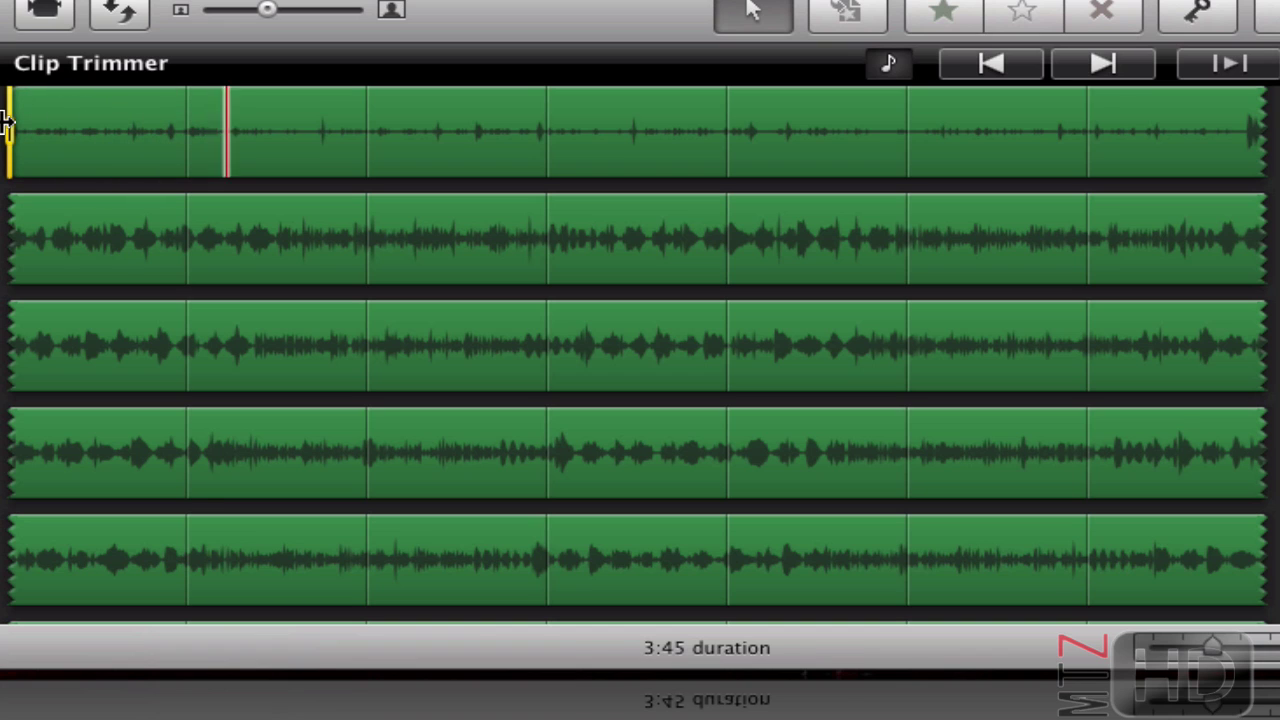
Place 16 beat markers along the first two rows of the song's waveform in the Clip Trimmer during playback.
{"action": "key", "text": "m"}
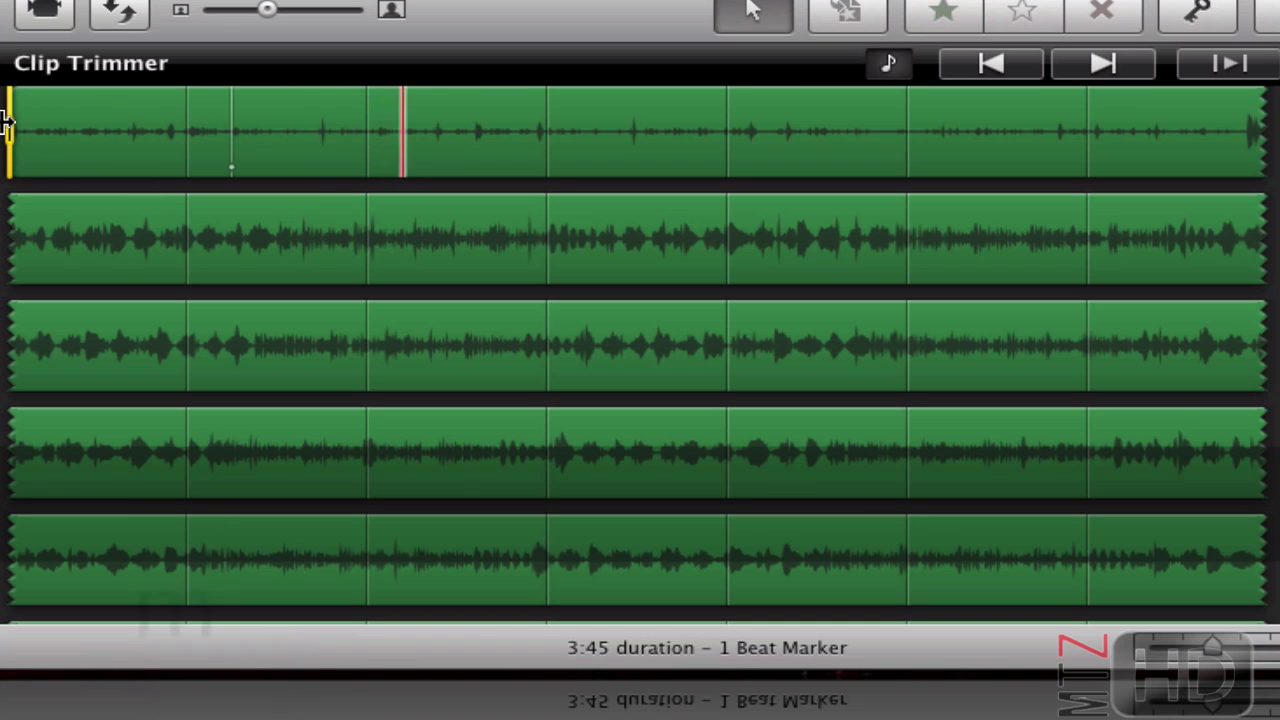
{"action": "key", "text": "m"}
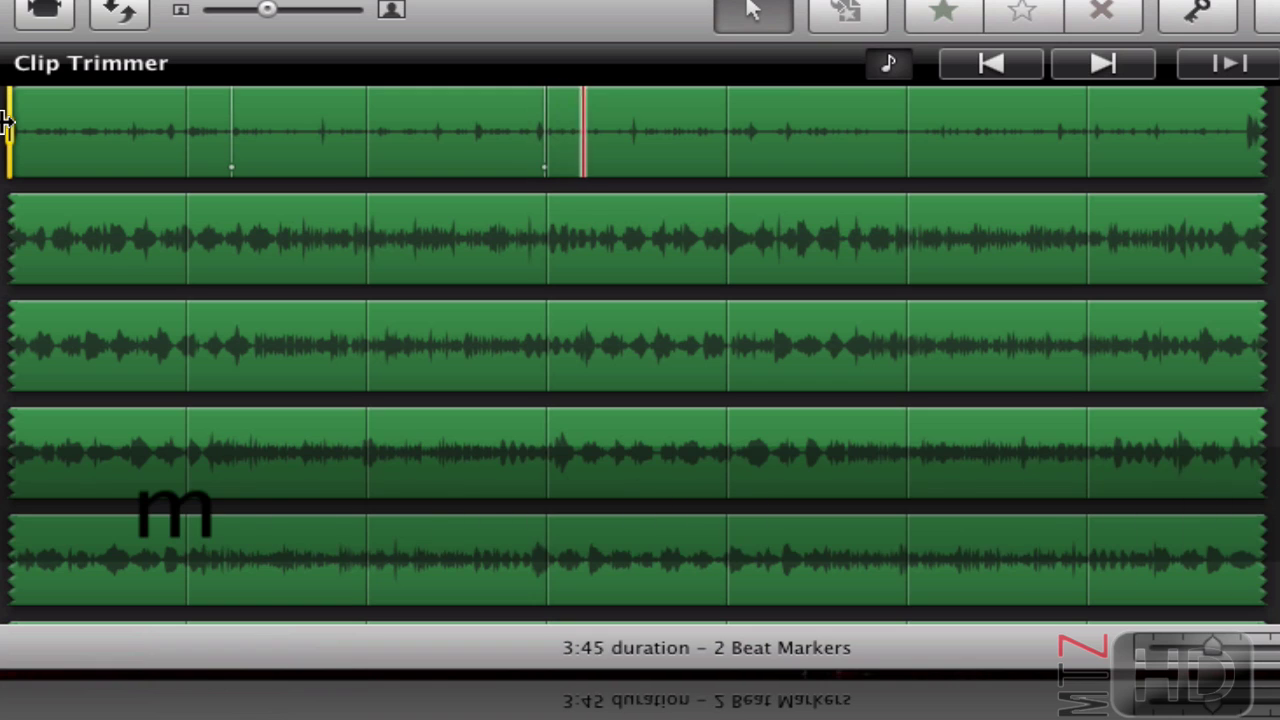
{"action": "key", "text": "m"}
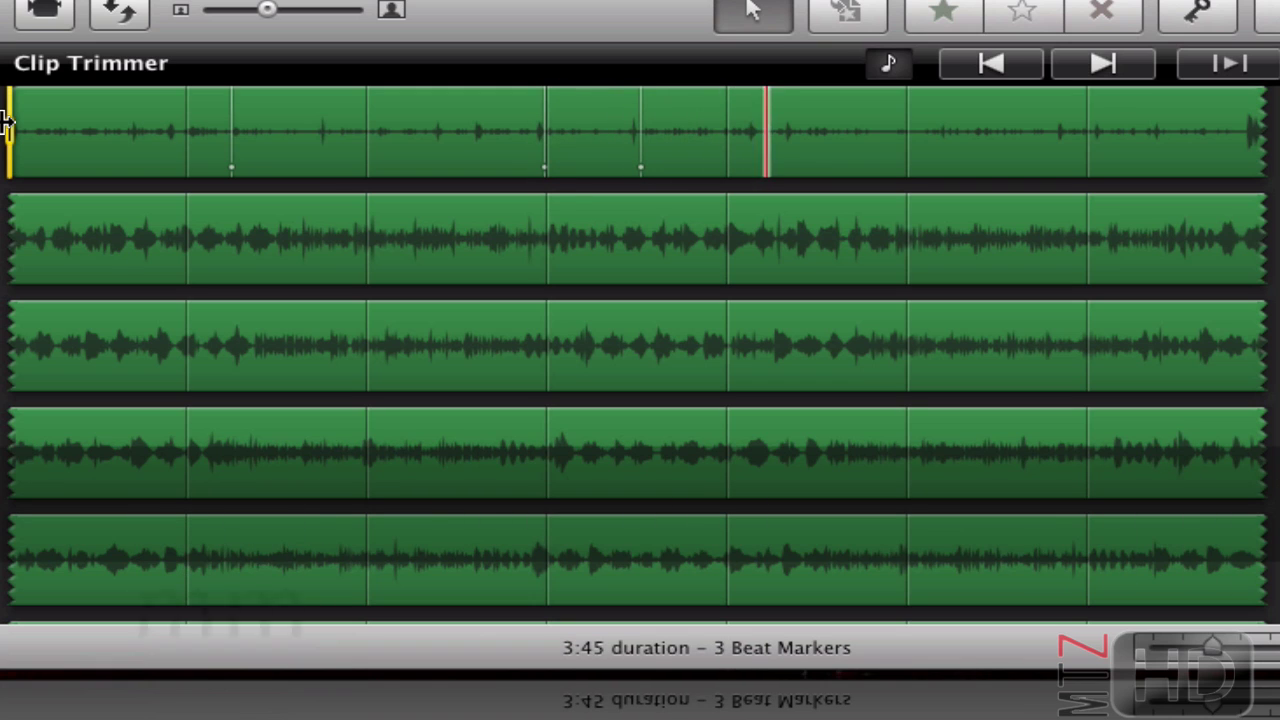
{"action": "key", "text": "m"}
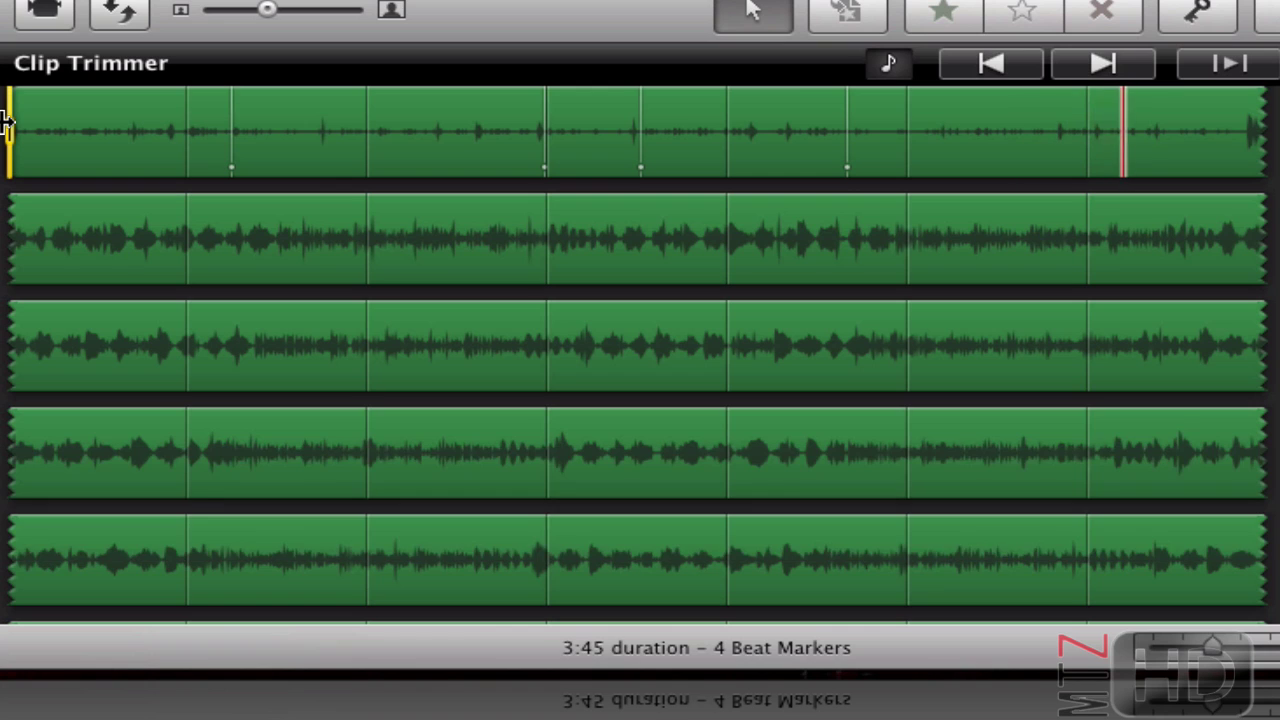
{"action": "key", "text": "m"}
{"action": "key", "text": "m"}
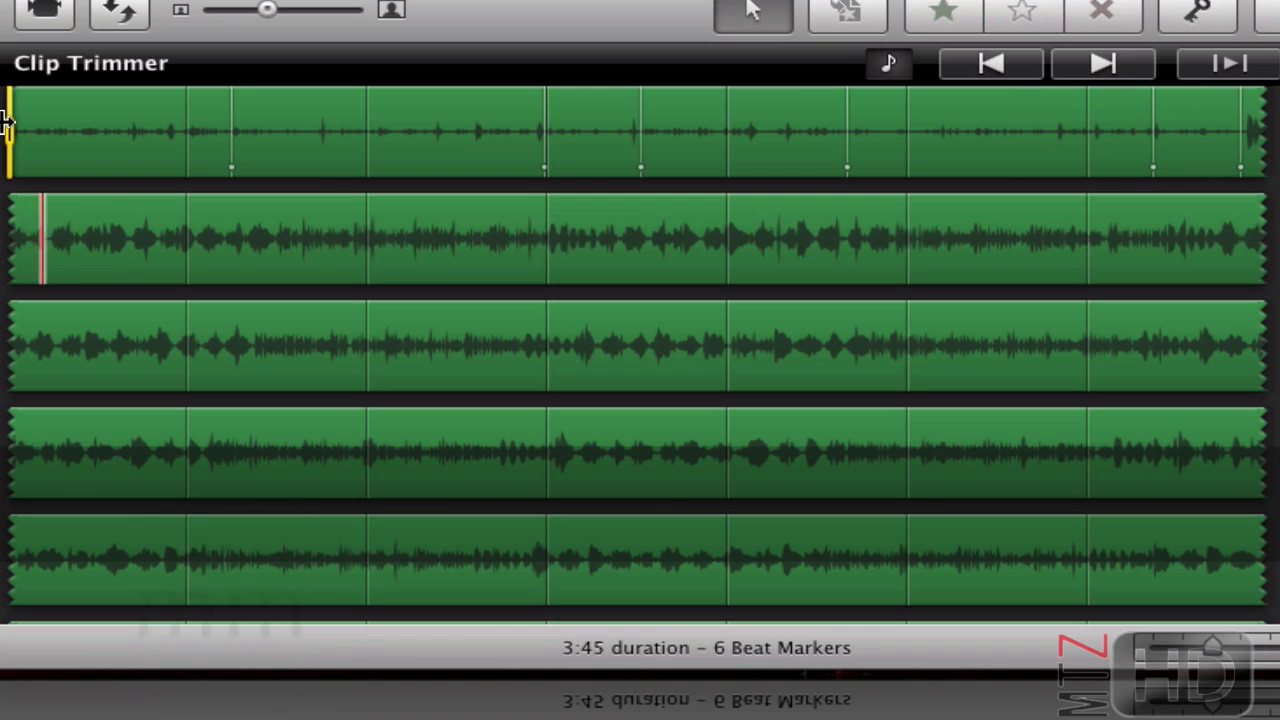
{"action": "key", "text": "m"}
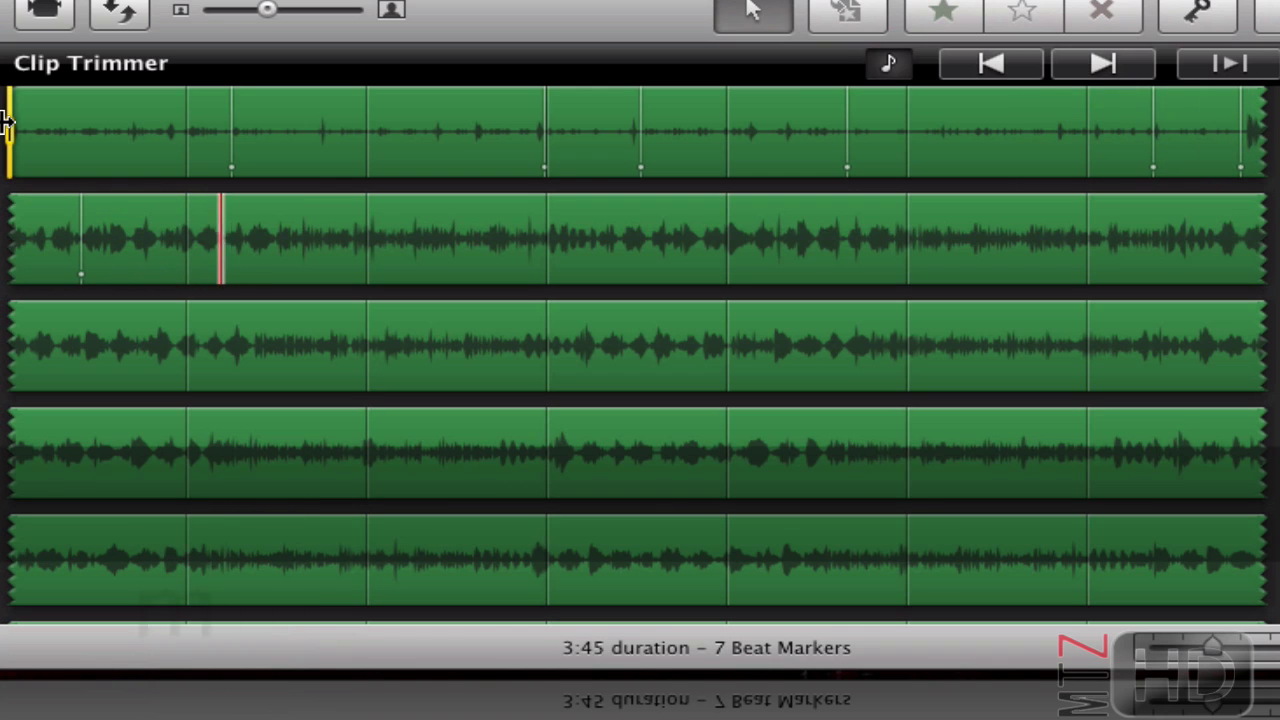
{"action": "key", "text": "m"}
{"action": "key", "text": "m"}
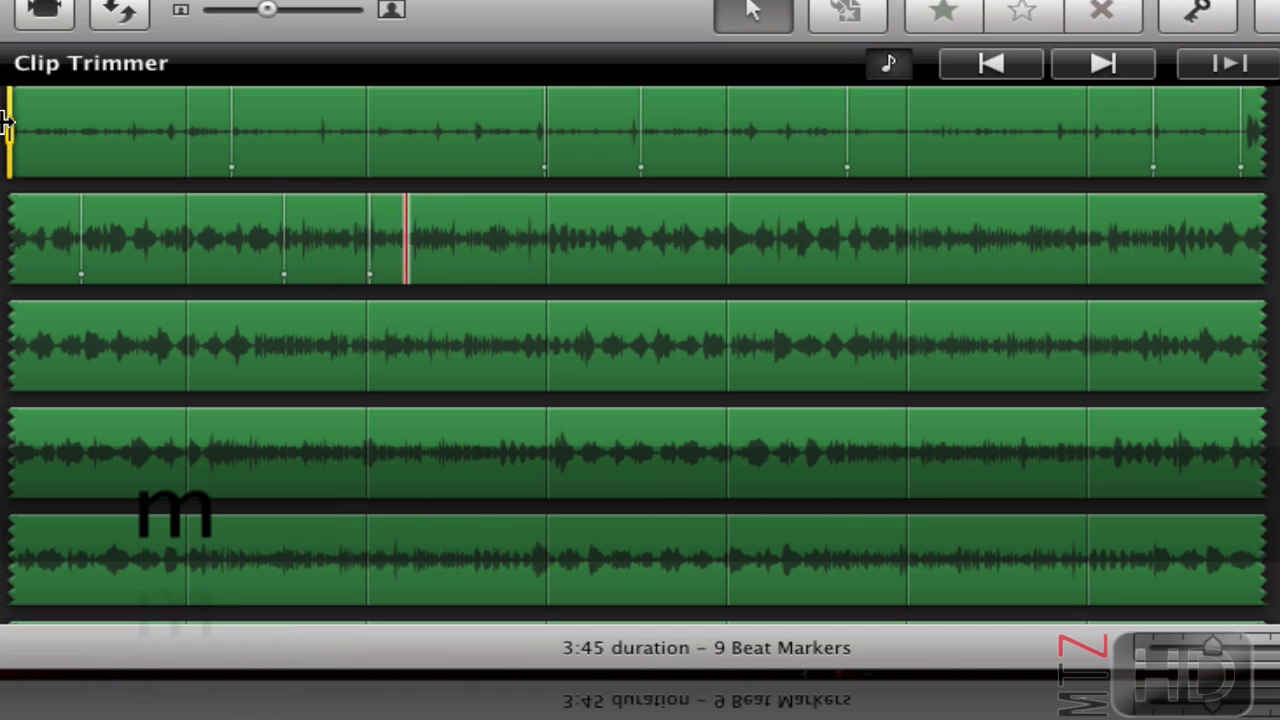
{"action": "key", "text": "m"}
{"action": "key", "text": "m"}
{"action": "key", "text": "m"}
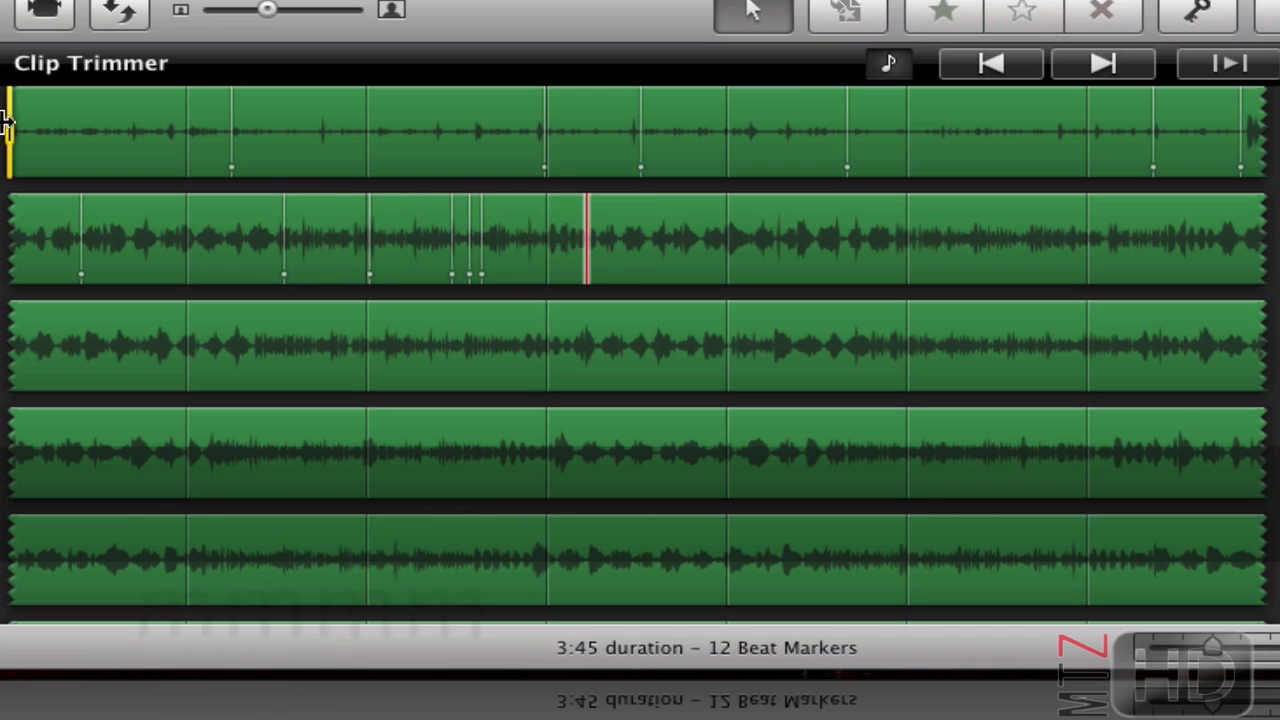
{"action": "key", "text": "m"}
{"action": "key", "text": "m"}
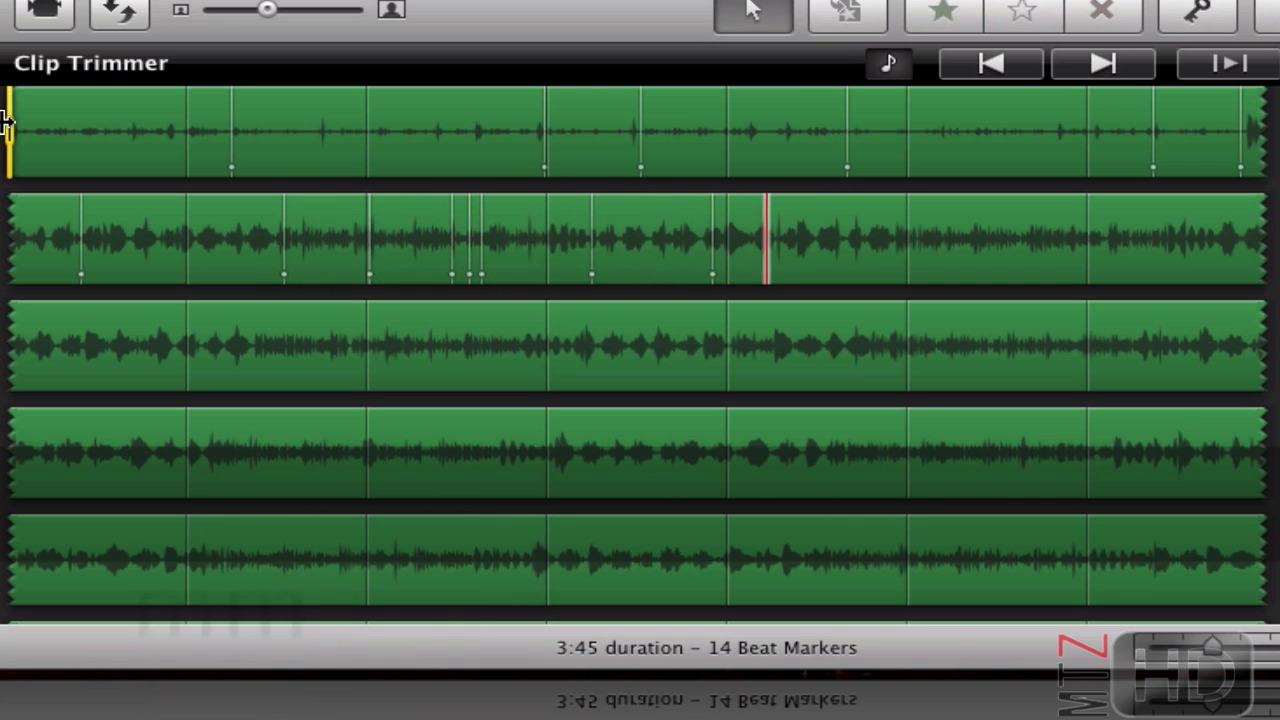
{"action": "key", "text": "m"}
{"action": "key", "text": "m"}
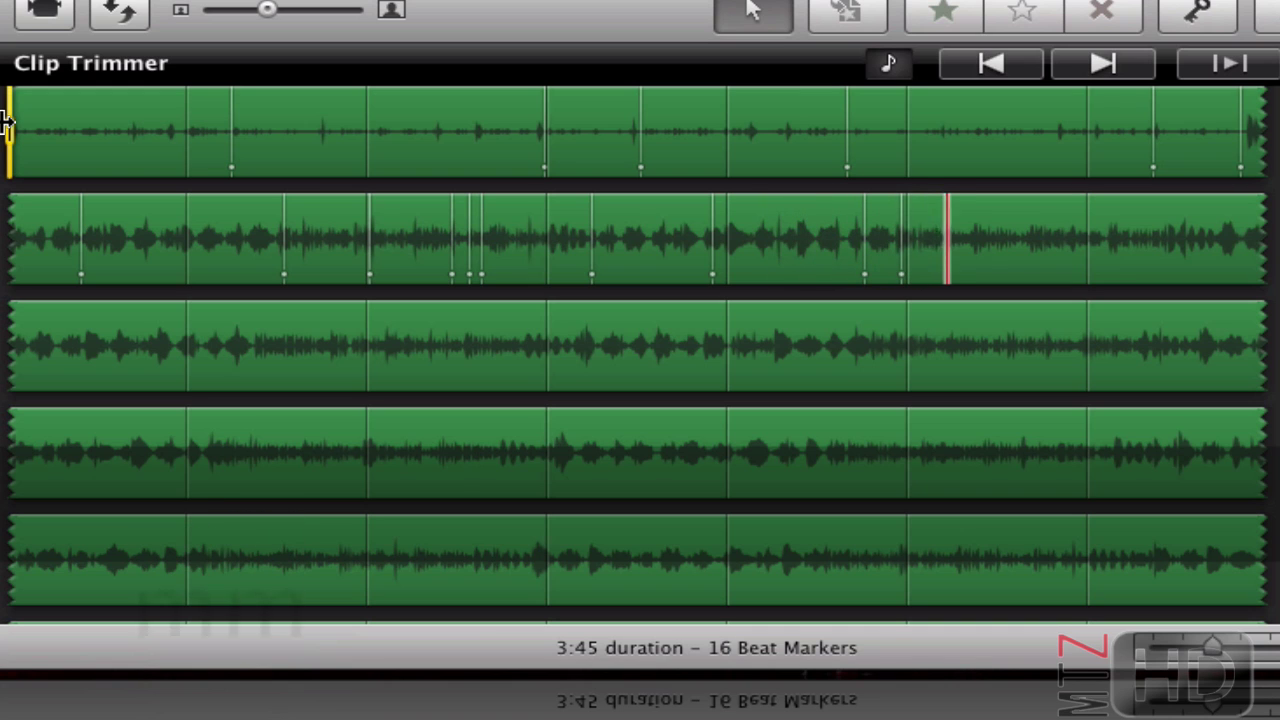
Try dragging a closely spaced beat marker in the second waveform row, and finish the Clip Trimmer edit.
{"action": "left_click_drag", "start_coordinate": [195, 235], "coordinate": [469, 240]}
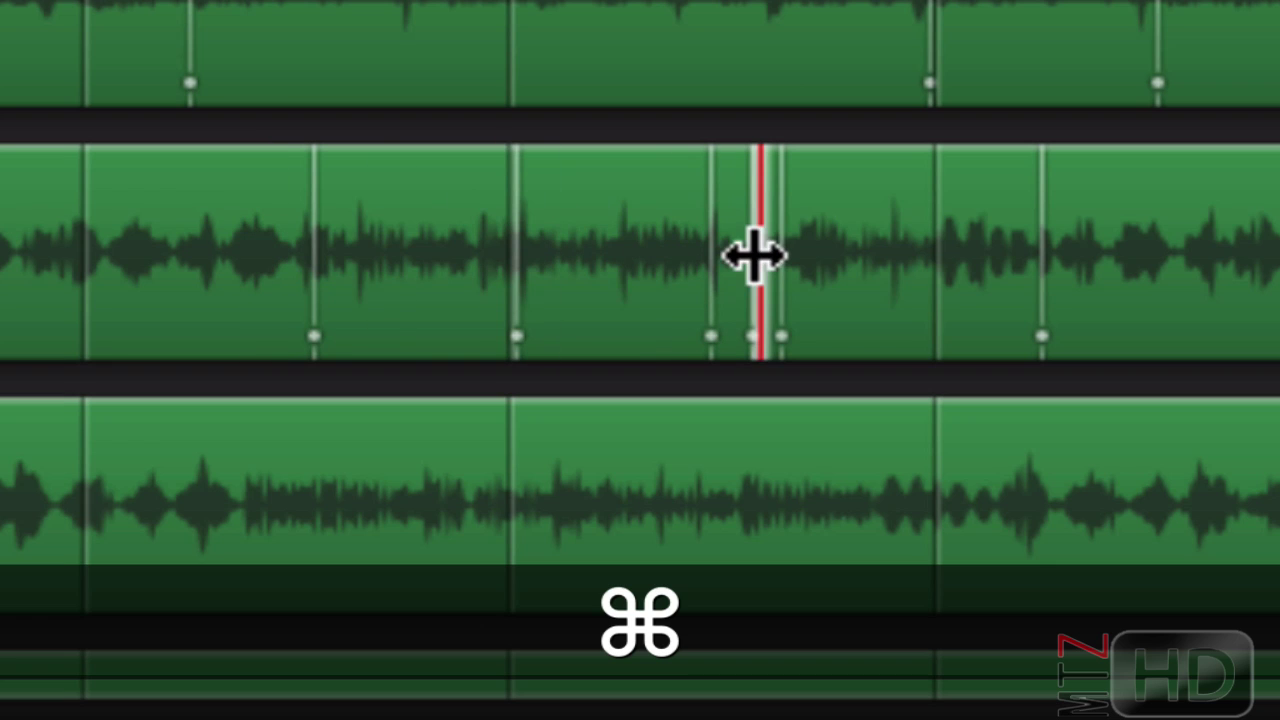
{"action": "mouse_move", "coordinate": [753, 257]}
{"action": "left_mouse_down"}
{"action": "mouse_move", "coordinate": [709, 251]}
{"action": "mouse_move", "coordinate": [1050, 252]}
{"action": "mouse_move", "coordinate": [1080, 229]}
{"action": "mouse_move", "coordinate": [1270, 235]}
{"action": "left_mouse_up"}
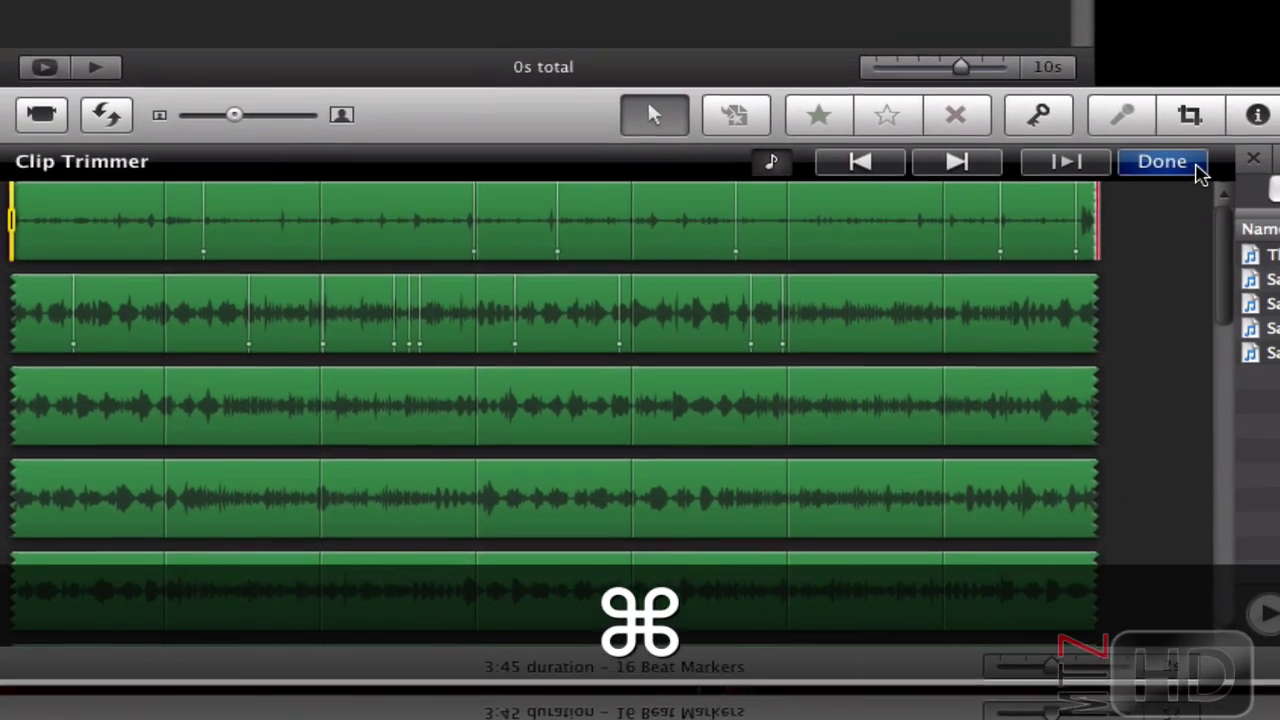
{"action": "left_click", "coordinate": [1194, 166]}
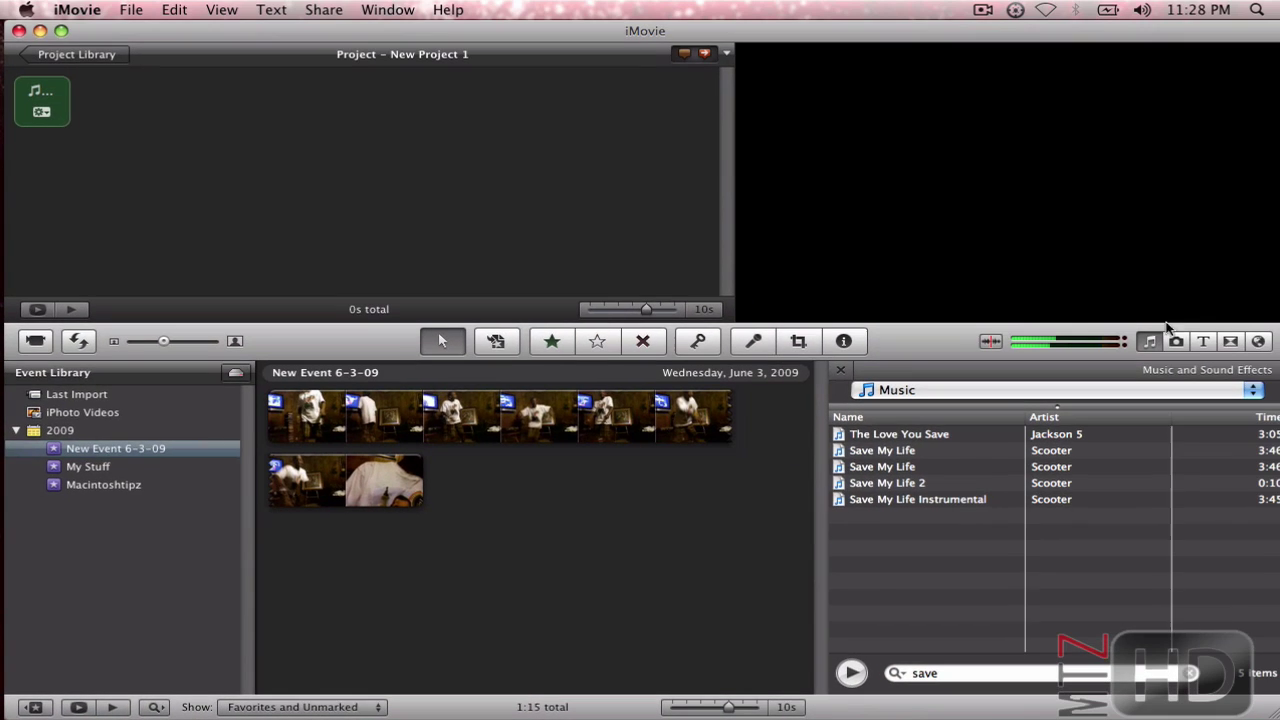
Add the photos from IMG_0663 through Picture 3 in the photo library to New Project 1 with the song.
{"action": "left_click", "coordinate": [1185, 341]}
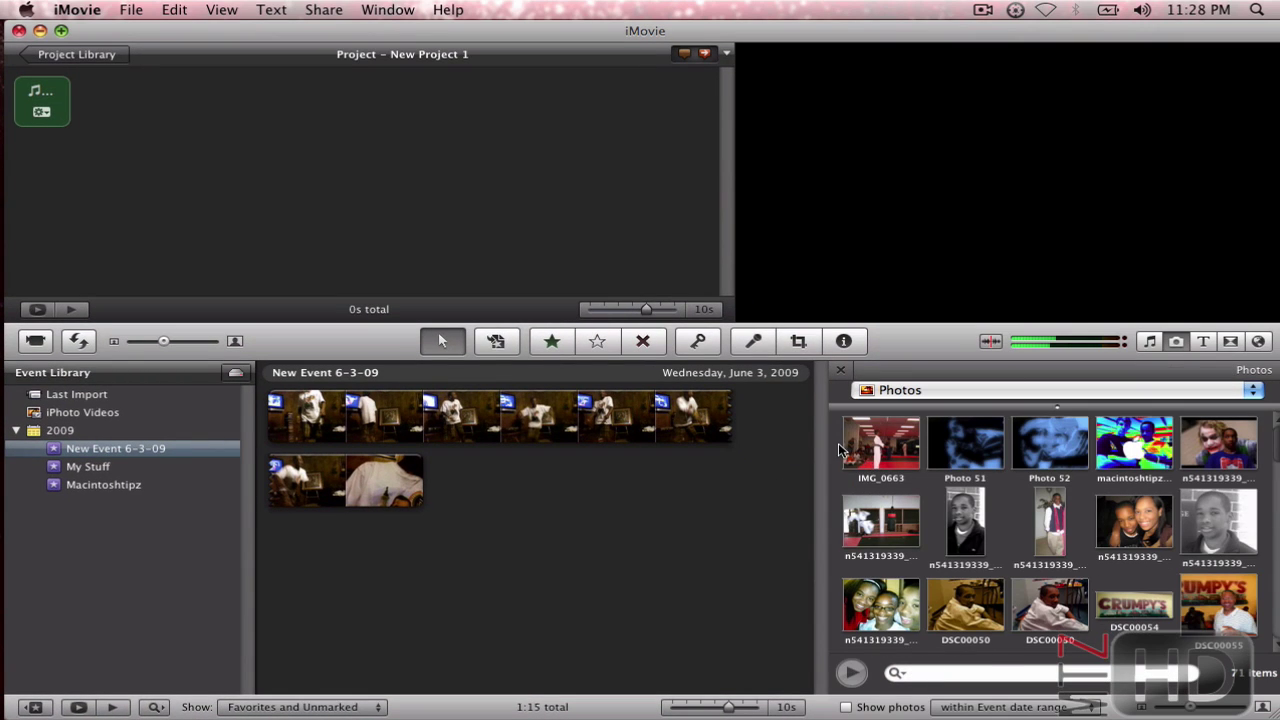
{"action": "left_click_drag", "start_coordinate": [866, 468], "coordinate": [1228, 530]}
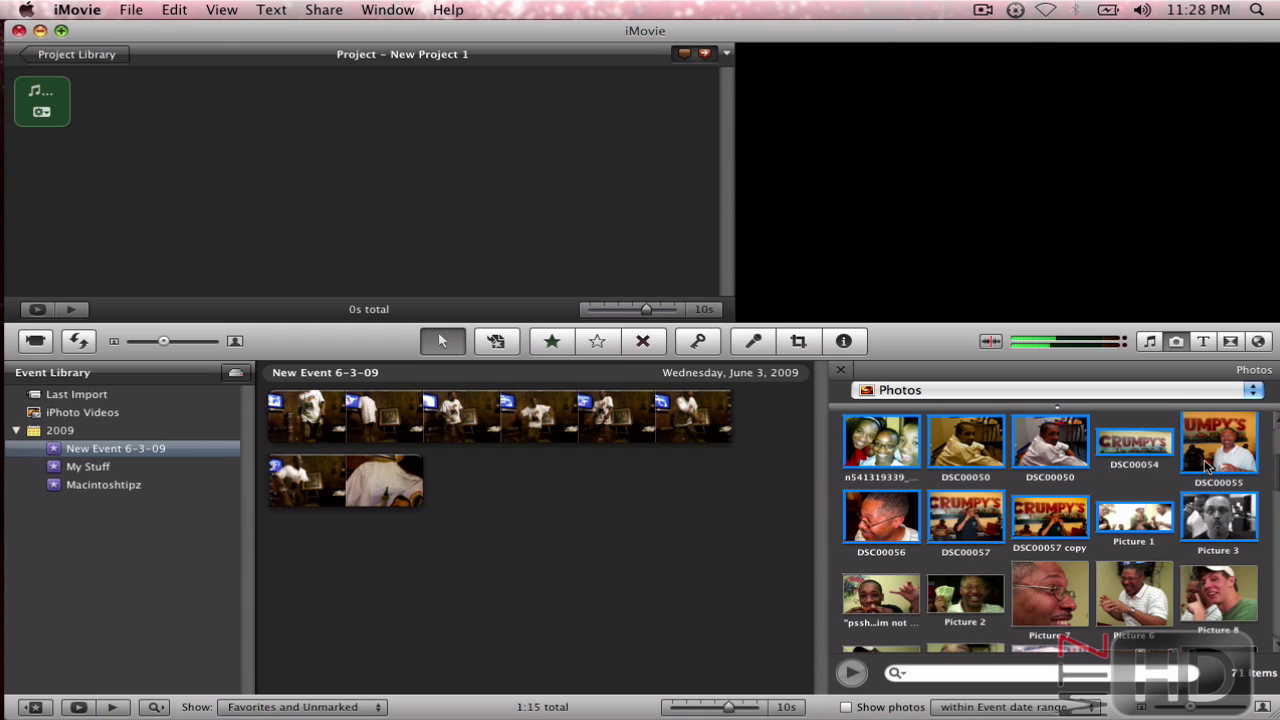
{"action": "left_click_drag", "start_coordinate": [1207, 465], "coordinate": [33, 88]}
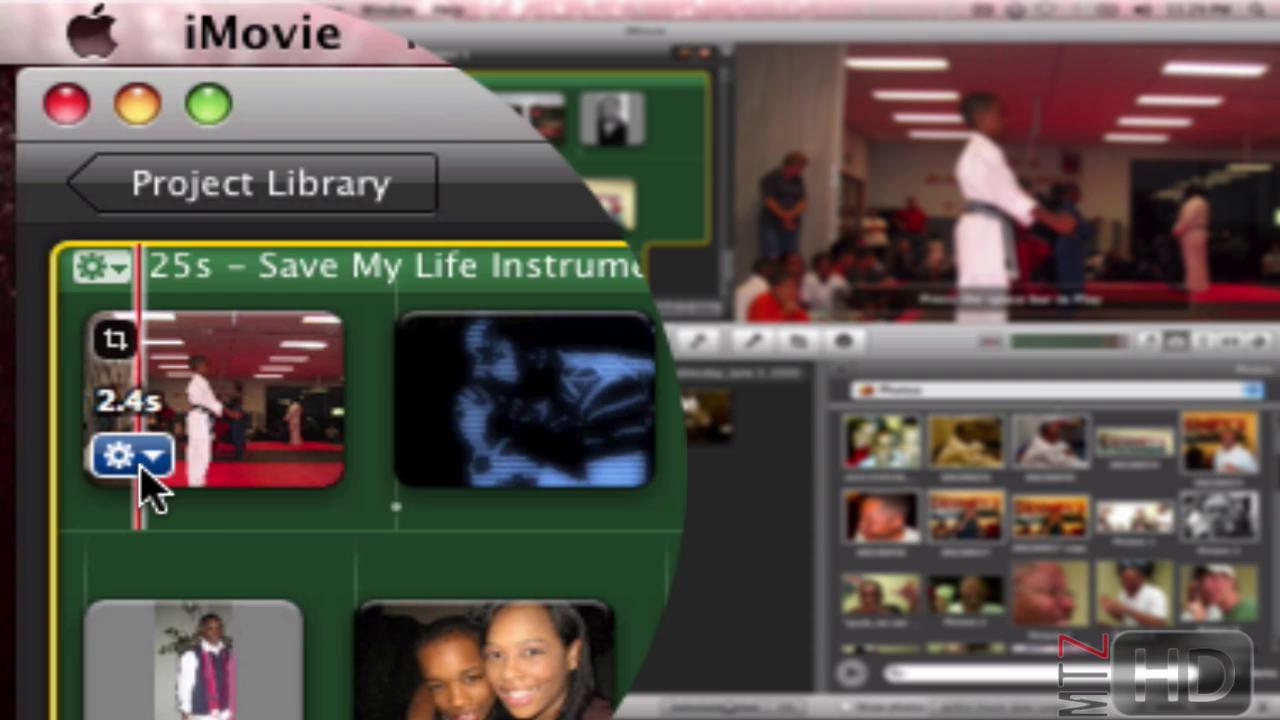
View the first photo's clip adjustments, close them without changes, and look over the photos arranged in the project.
{"action": "left_click", "coordinate": [38, 135]}
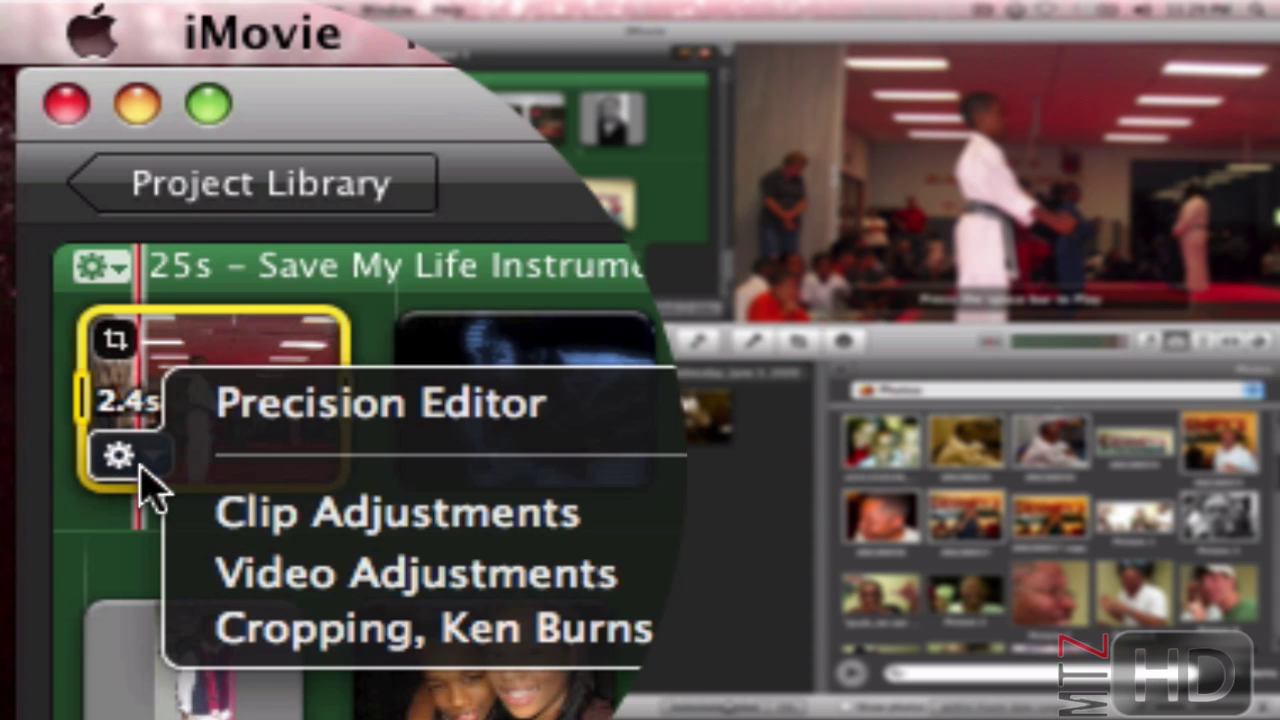
{"action": "left_click", "coordinate": [230, 508]}
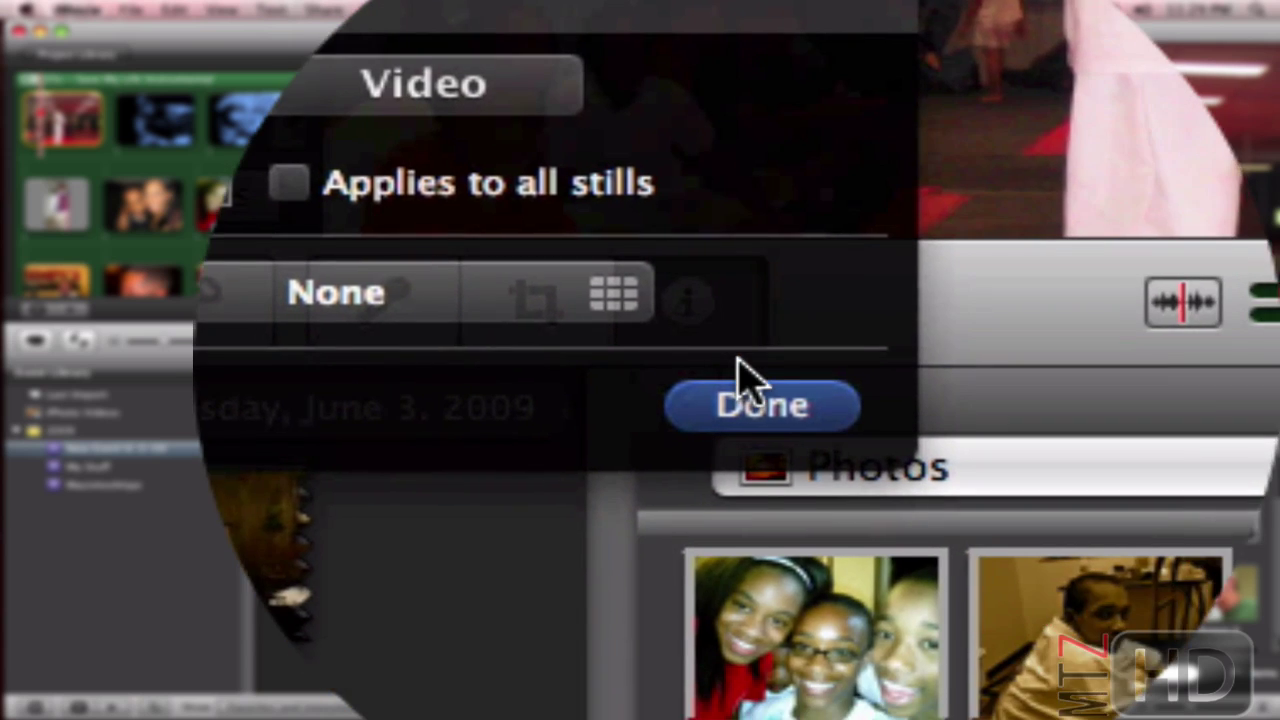
{"action": "left_click", "coordinate": [760, 404]}
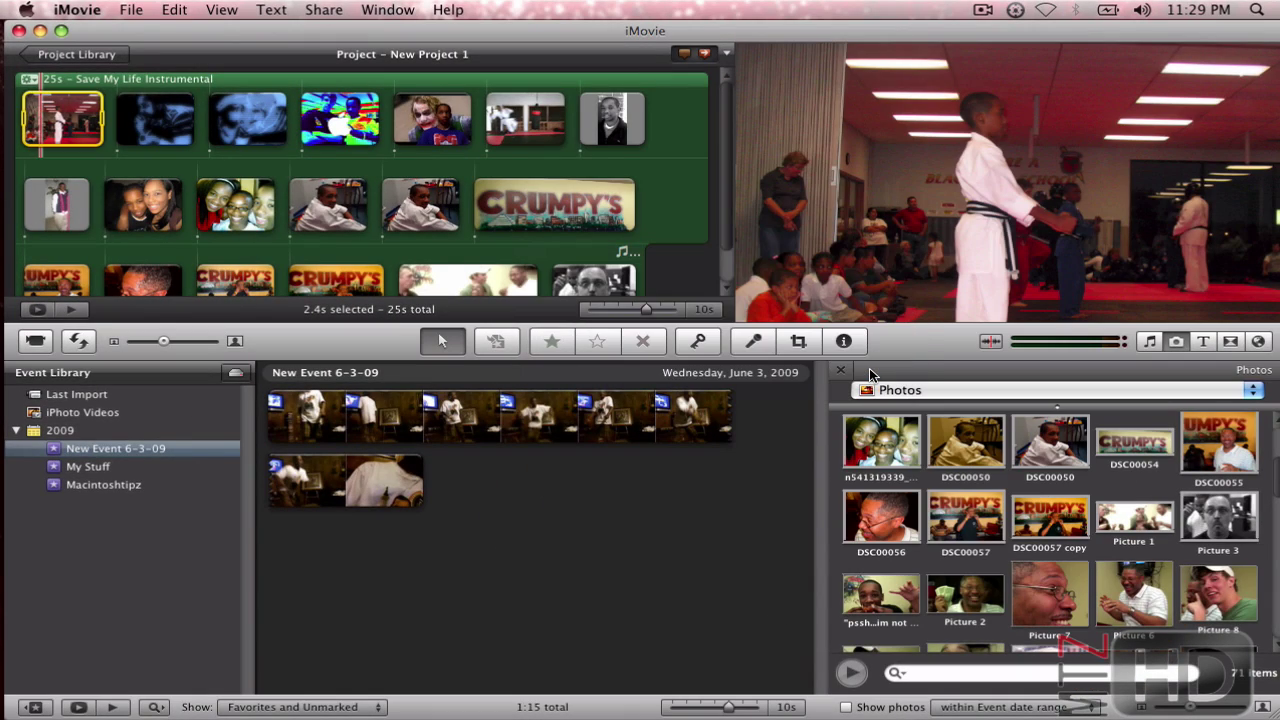
{"action": "scroll", "coordinate": [247, 165], "scroll_direction": "down", "scroll_amount": 1}
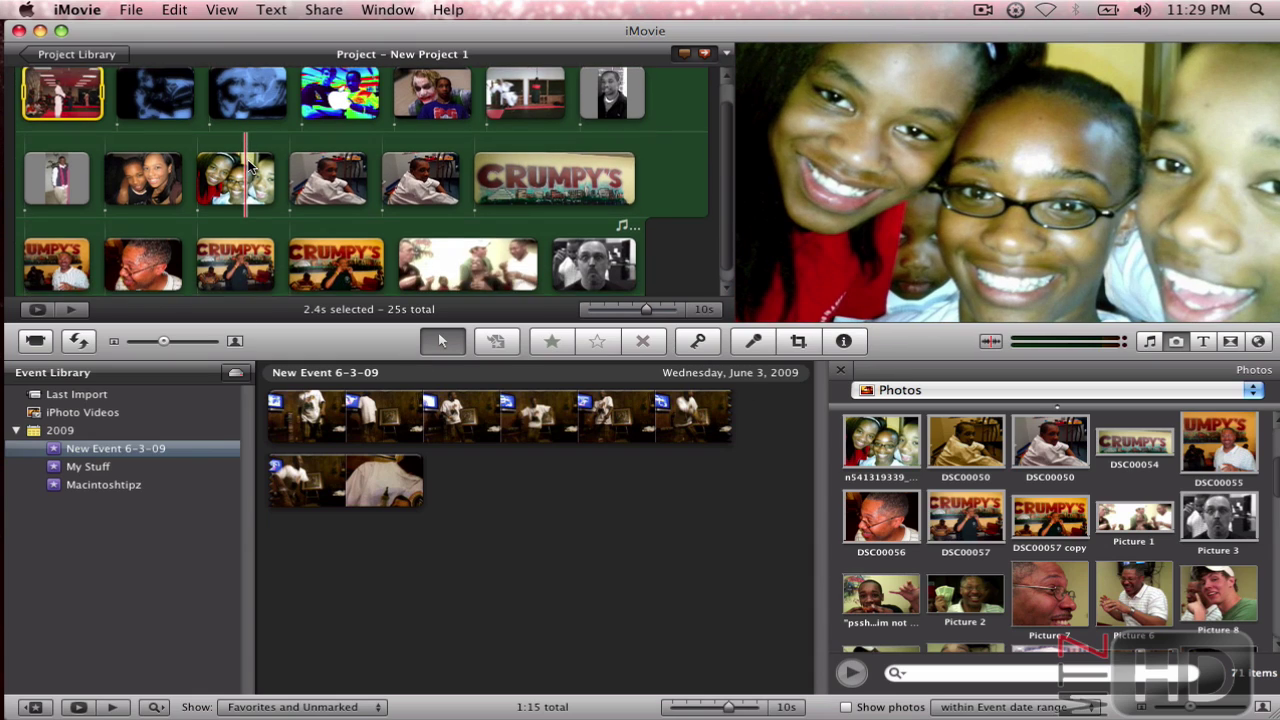
{"action": "scroll", "coordinate": [250, 165], "scroll_direction": "up", "scroll_amount": 1}
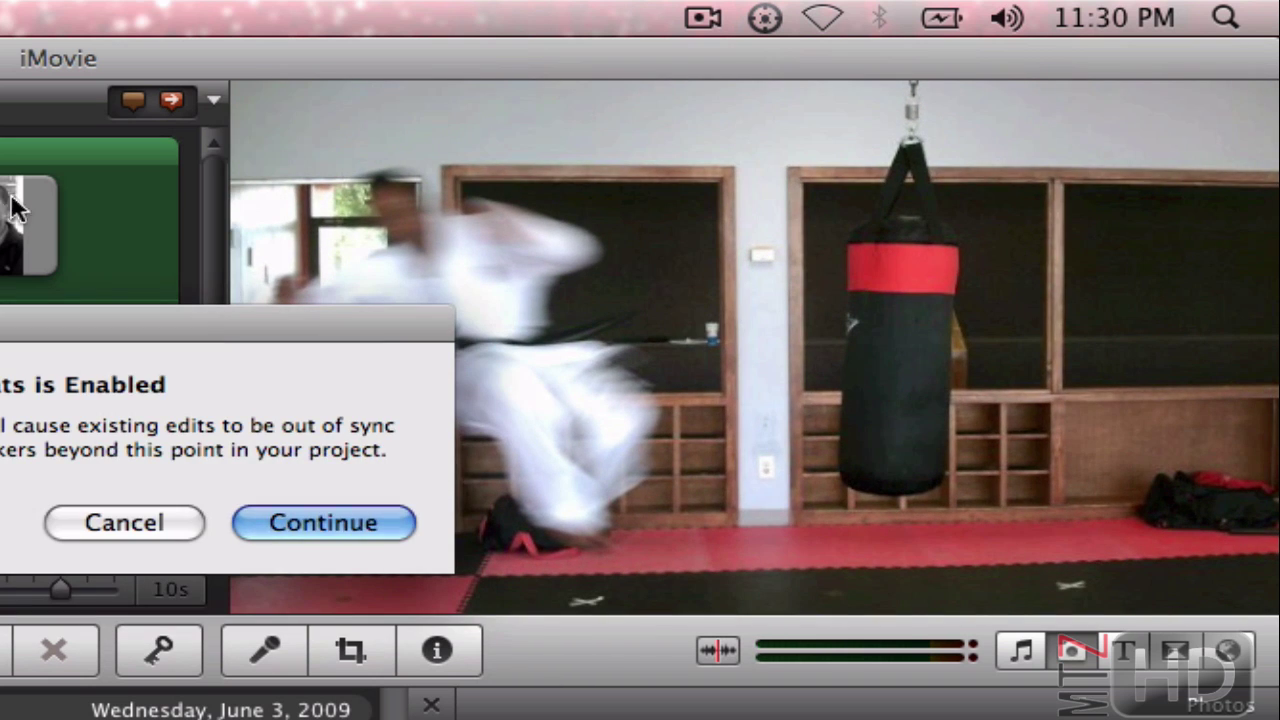
Cancel the edit that would put the beat markers out of sync, and quit iMovie.
{"action": "left_click", "coordinate": [124, 518]}
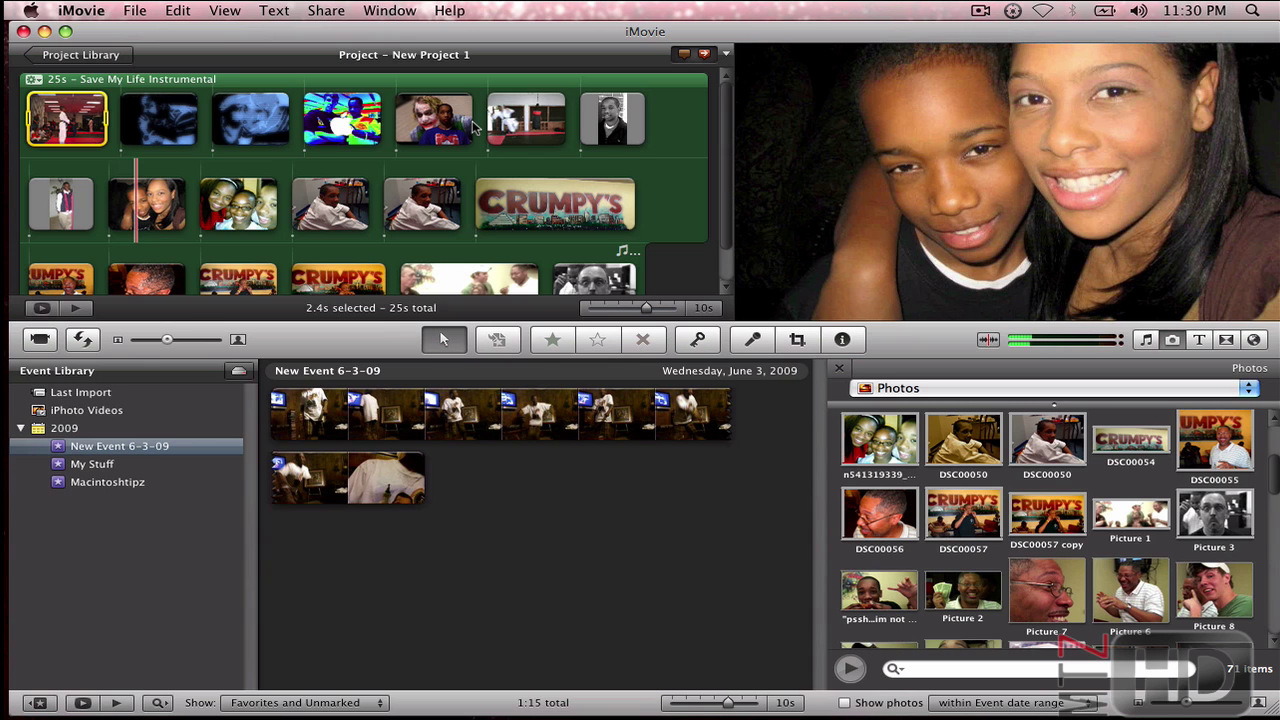
{"action": "key", "text": "super+q"}
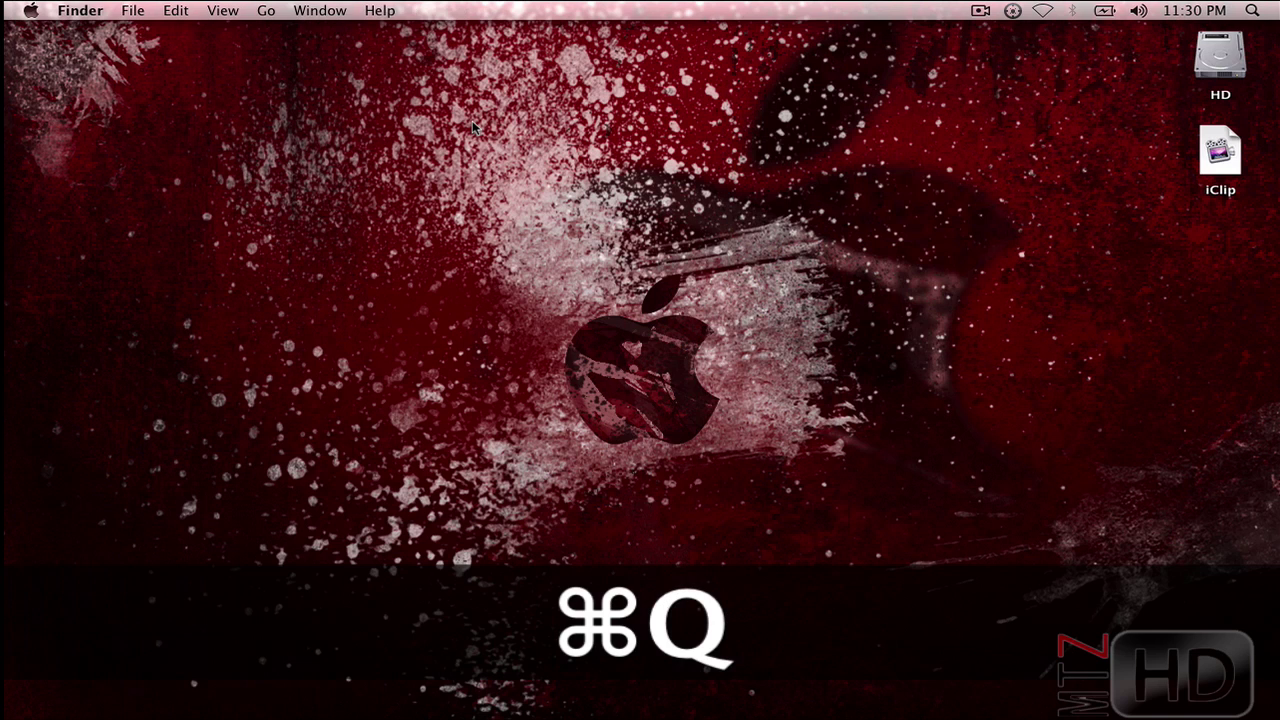
Switch to System Preferences and examine the list of keyboard shortcuts in the Keyboard & Mouse settings.
{"action": "mouse_move", "coordinate": [383, 714]}
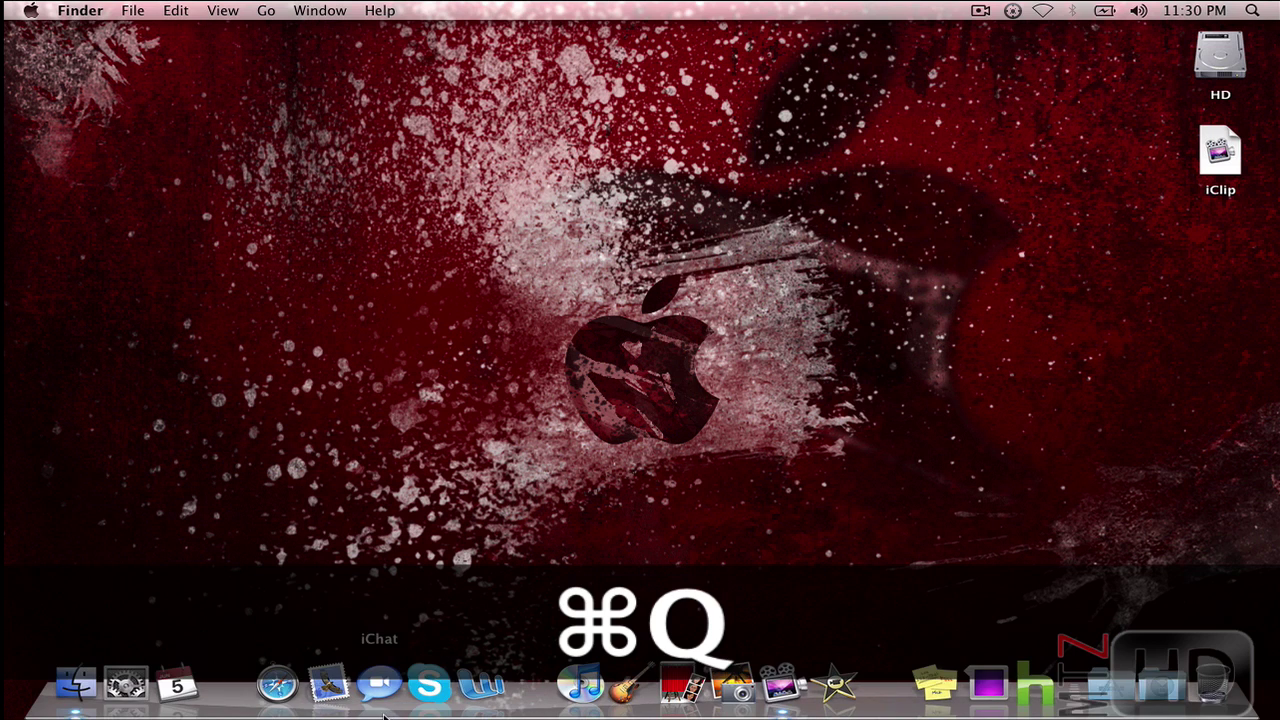
{"action": "left_click", "coordinate": [140, 700]}
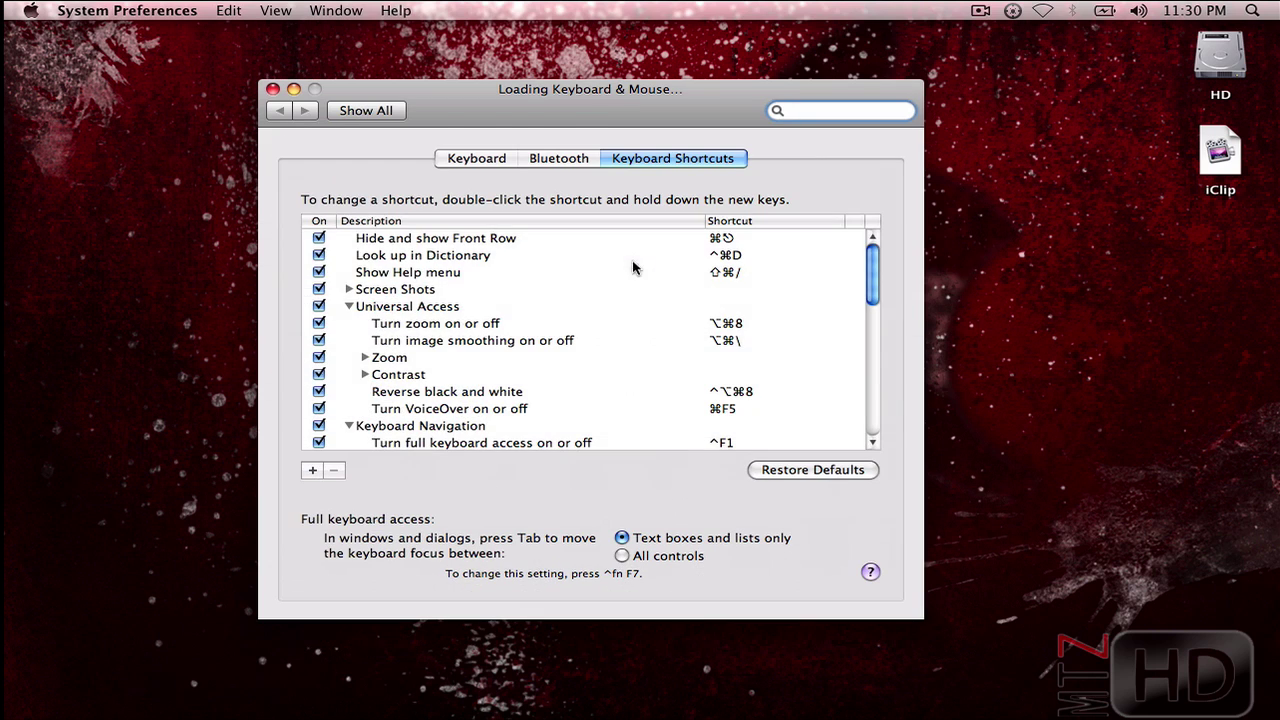
{"action": "scroll", "coordinate": [414, 306], "scroll_direction": "down", "scroll_amount": 10}
{"action": "scroll", "coordinate": [420, 310], "scroll_direction": "up", "scroll_amount": 6}
{"action": "scroll", "coordinate": [420, 310], "scroll_direction": "up", "scroll_amount": 3}
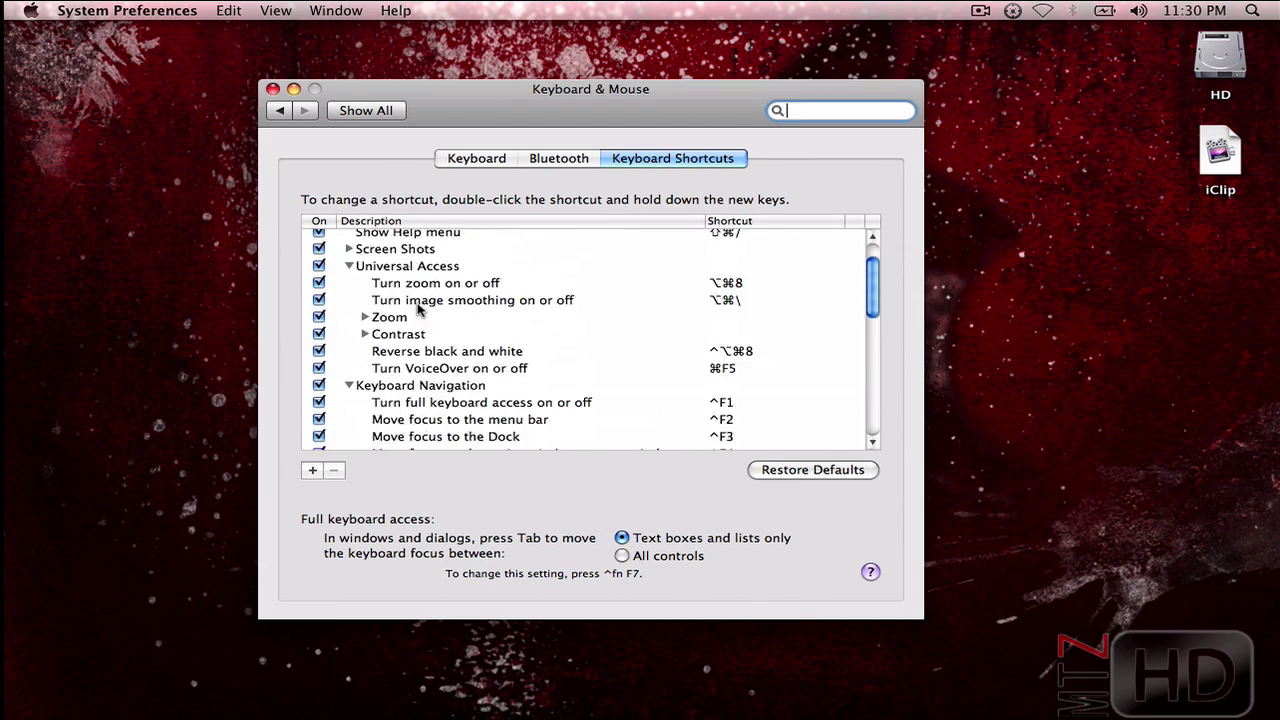
{"action": "scroll", "coordinate": [422, 310], "scroll_direction": "down", "scroll_amount": 10}
{"action": "scroll", "coordinate": [424, 306], "scroll_direction": "up", "scroll_amount": 8}
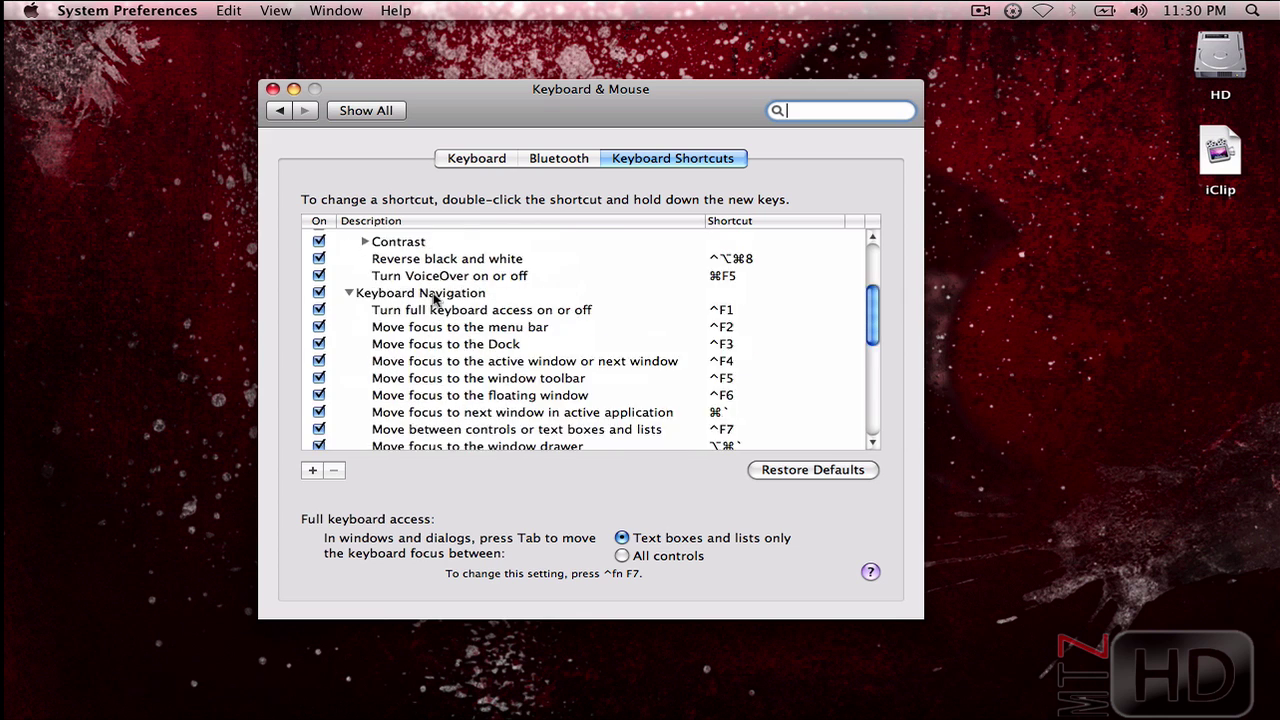
{"action": "scroll", "coordinate": [432, 300], "scroll_direction": "down", "scroll_amount": 5}
{"action": "scroll", "coordinate": [436, 297], "scroll_direction": "up", "scroll_amount": 1}
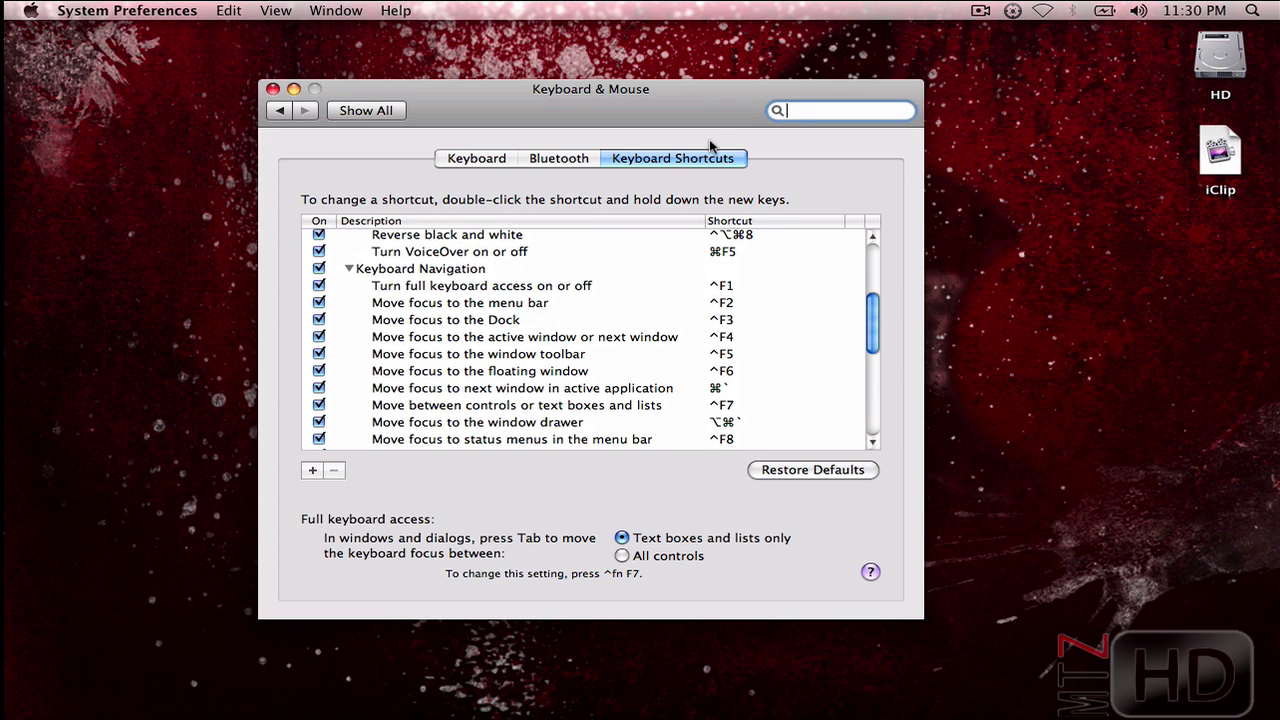
{"action": "scroll", "coordinate": [340, 440], "scroll_direction": "down", "scroll_amount": 5}
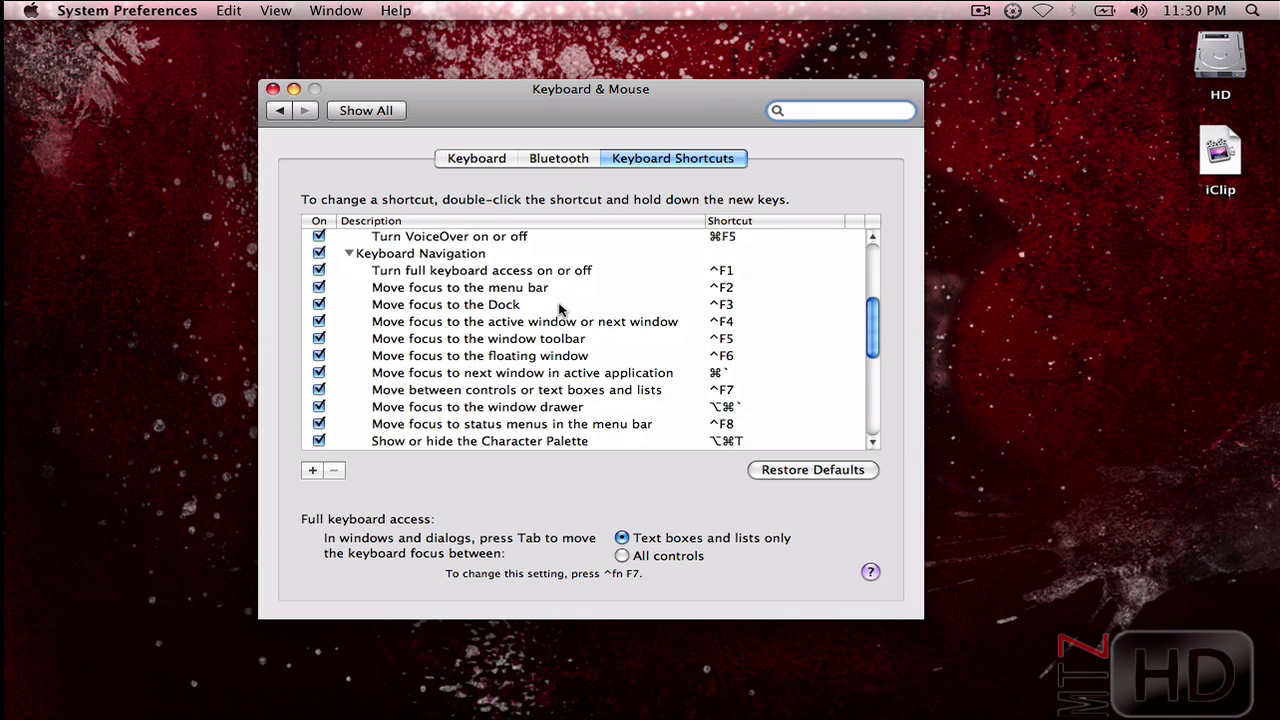
Try starting a custom keyboard shortcut for Firefox, cancel it, and quit System Preferences.
{"action": "left_click", "coordinate": [310, 471]}
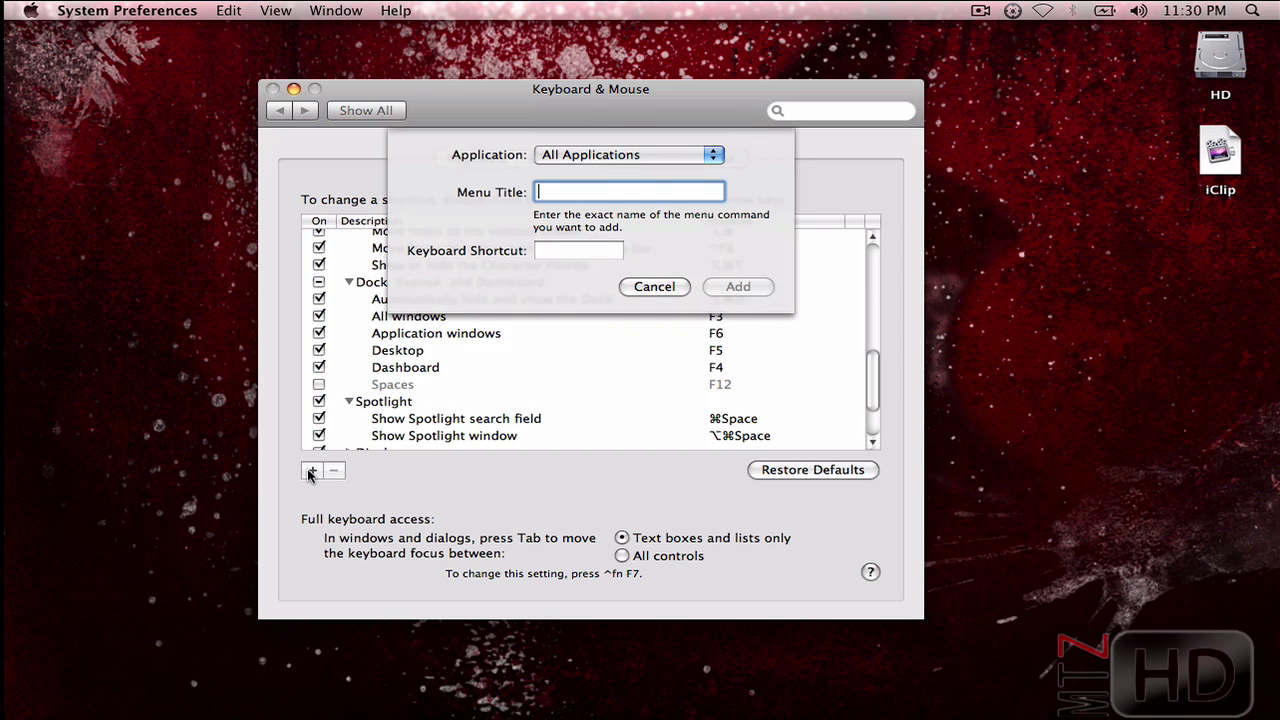
{"action": "left_click", "coordinate": [655, 163]}
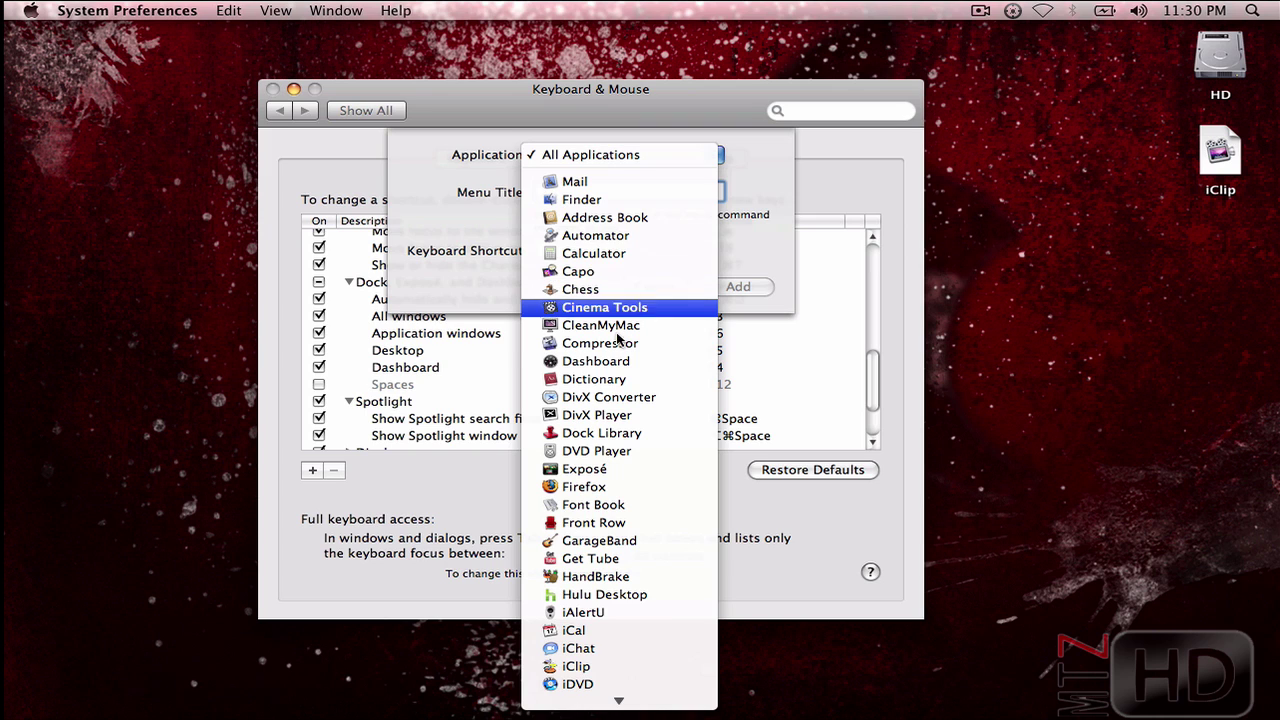
{"action": "left_click", "coordinate": [630, 488]}
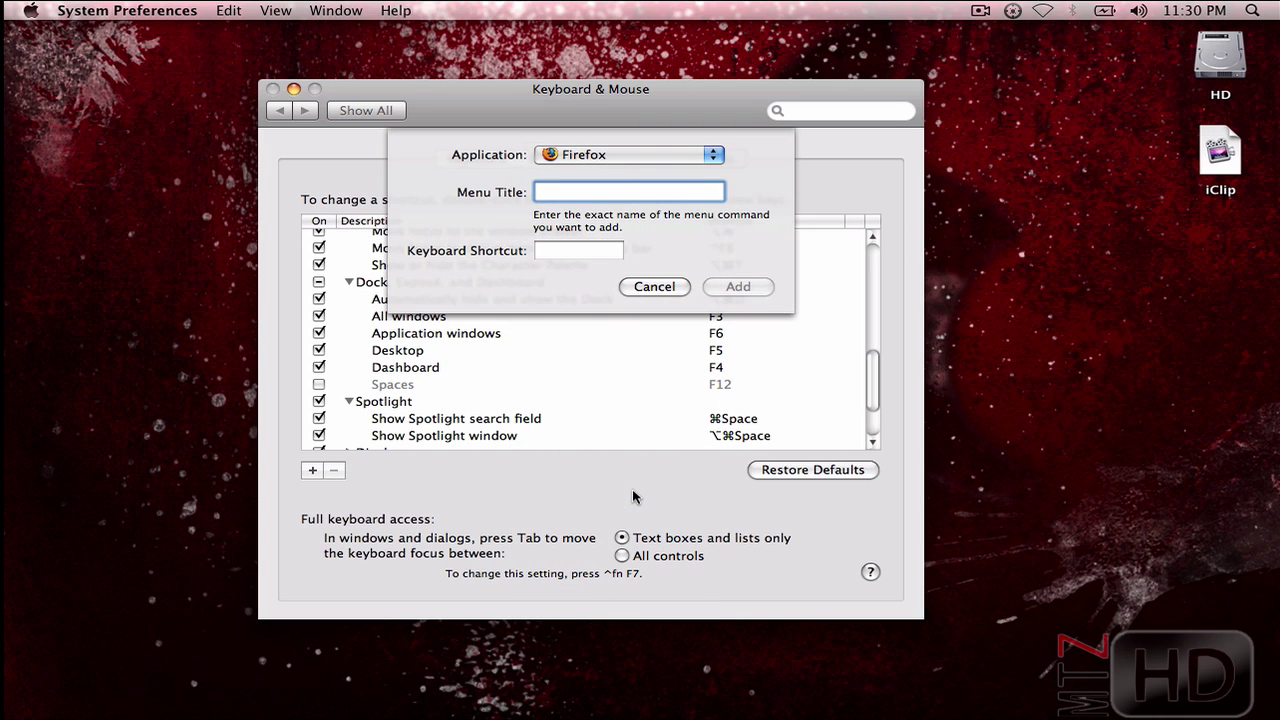
{"action": "left_click", "coordinate": [569, 249]}
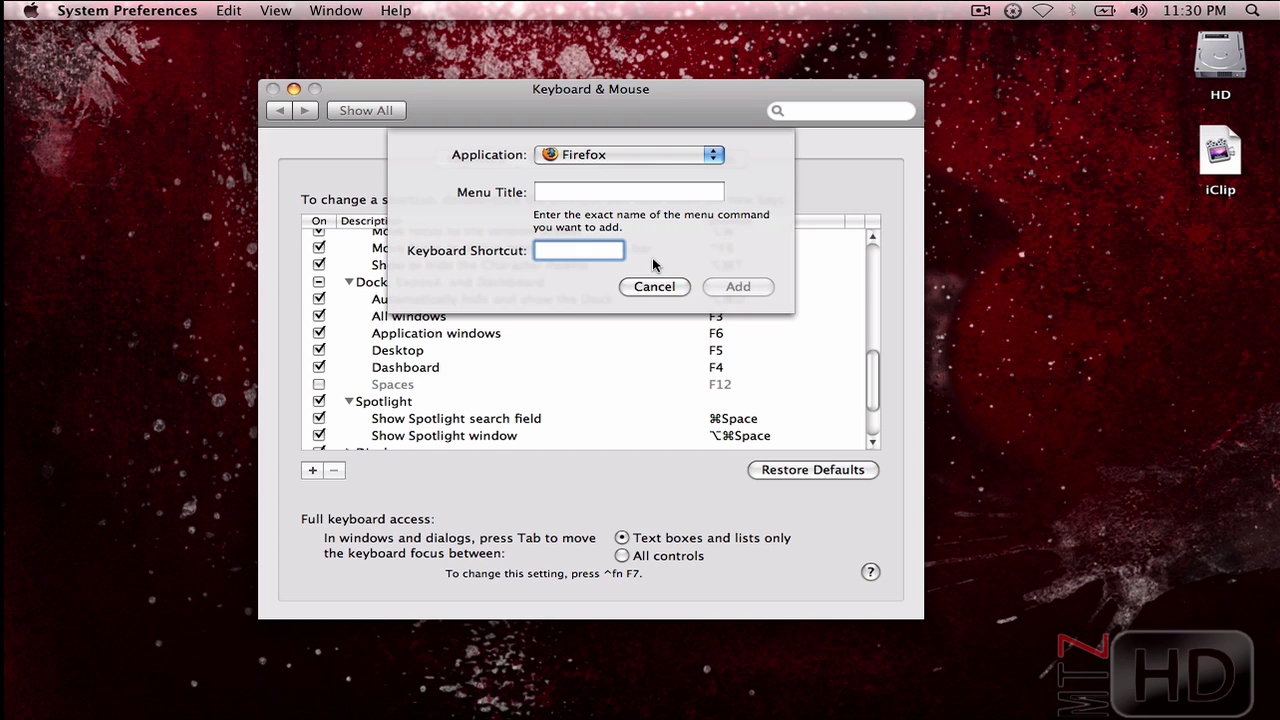
{"action": "left_click", "coordinate": [641, 288]}
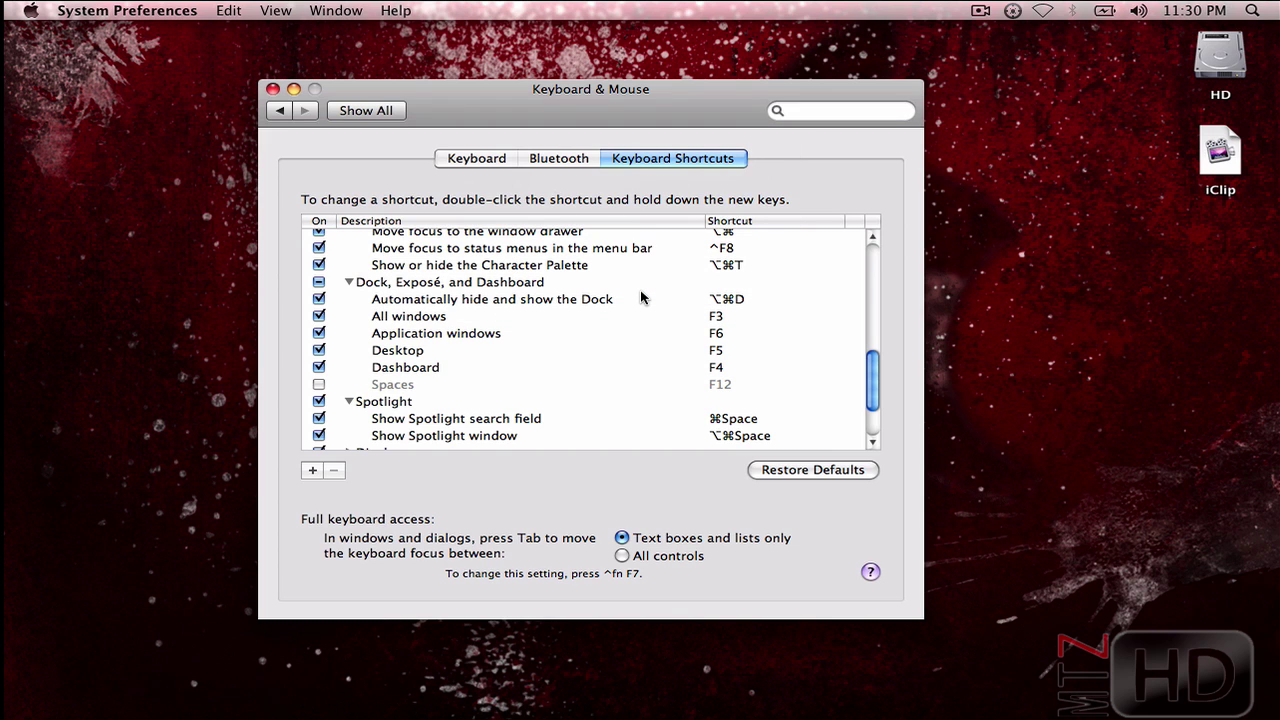
{"action": "key", "text": "super+q"}
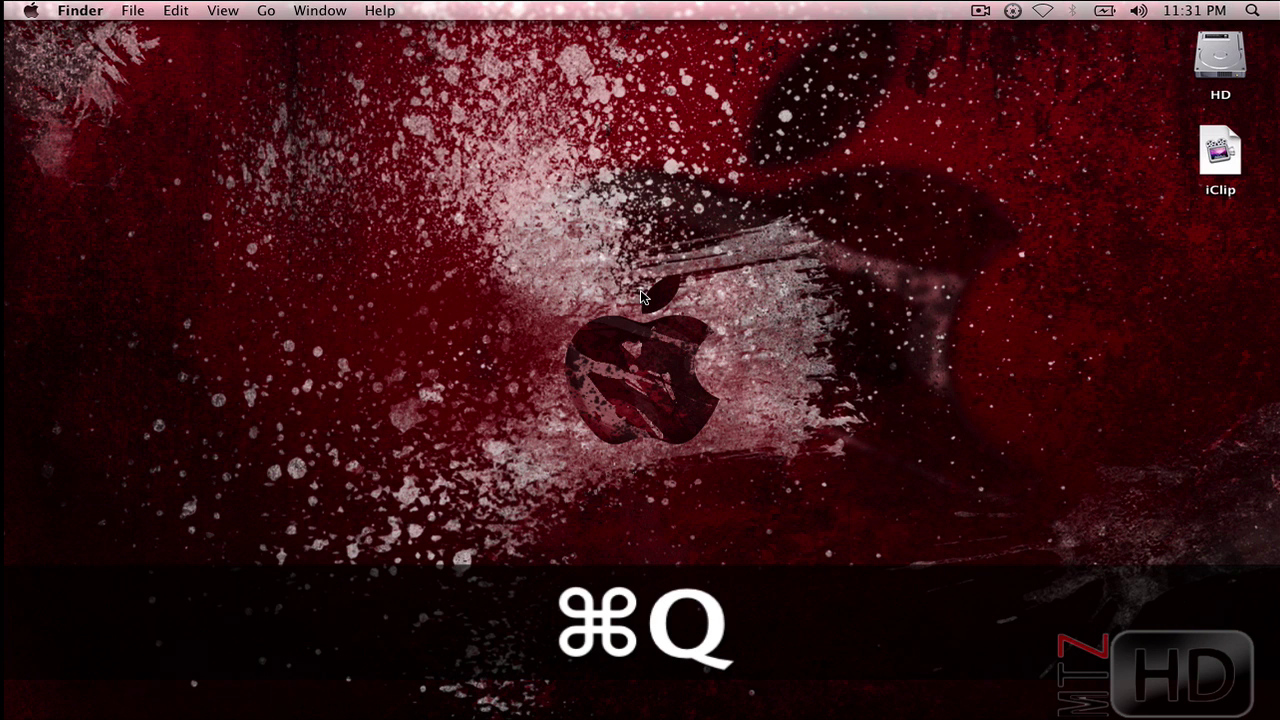